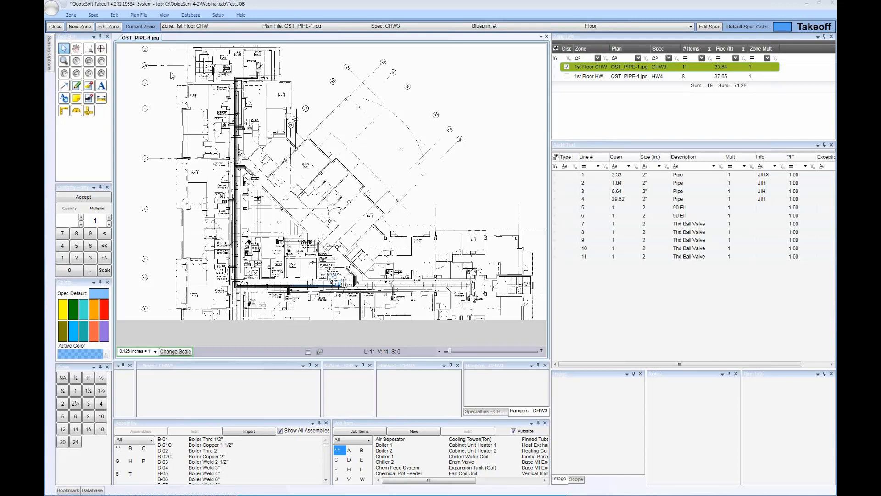
Open the list of saved workspace layouts for review and close it without loading one
left_click(163, 16)
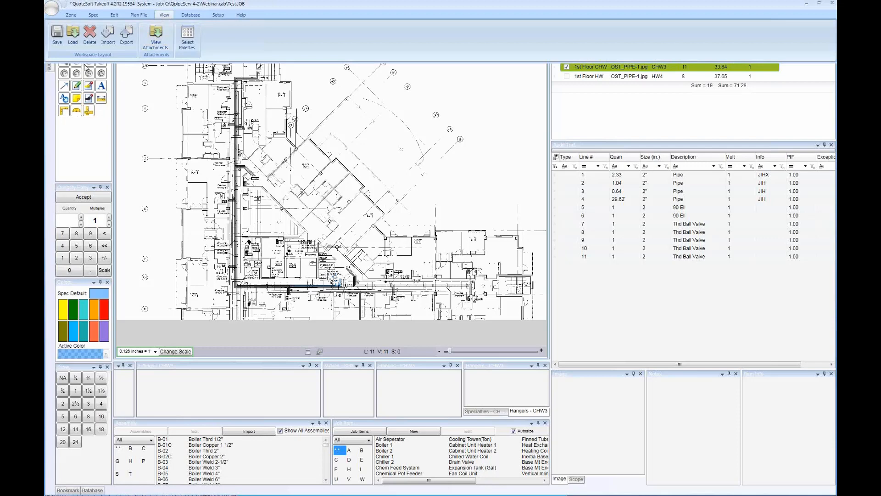
left_click(72, 38)
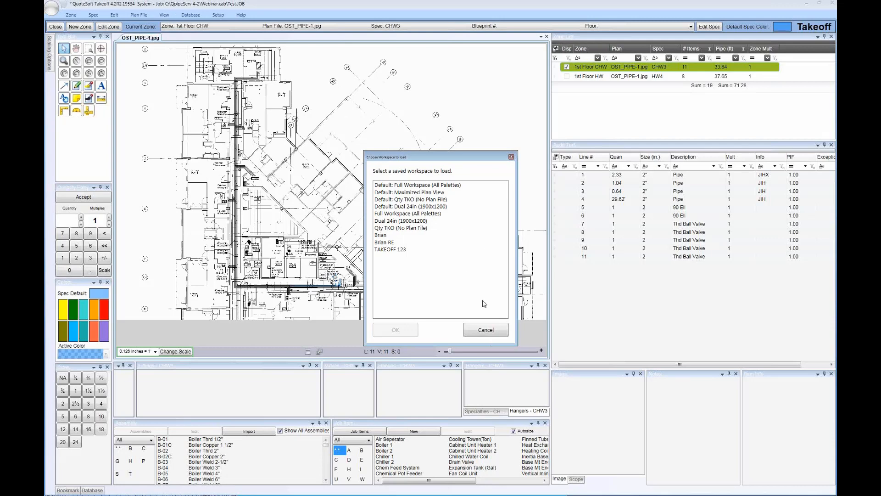
left_click(480, 332)
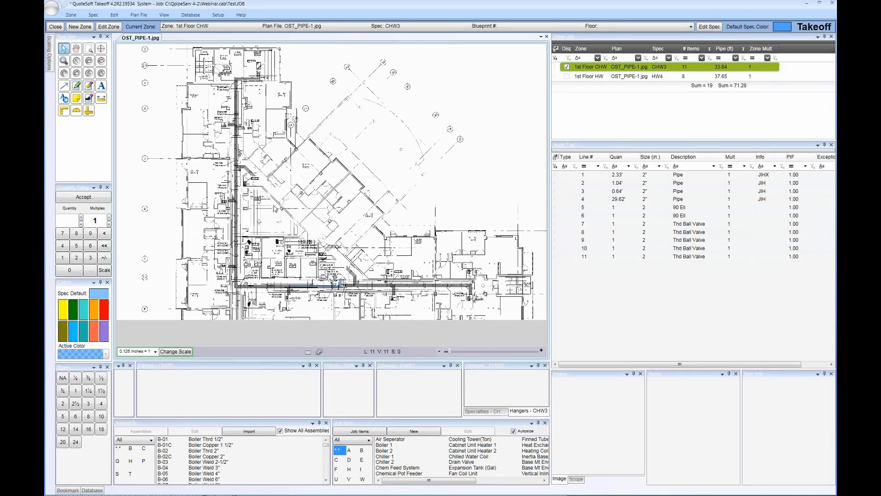
Examine the chilled water run in the corridor near JAN. 316 and list the 1" fittings available in the CHW3 spec
scroll(275, 209, "up", 1)
scroll(280, 231, "up", 3)
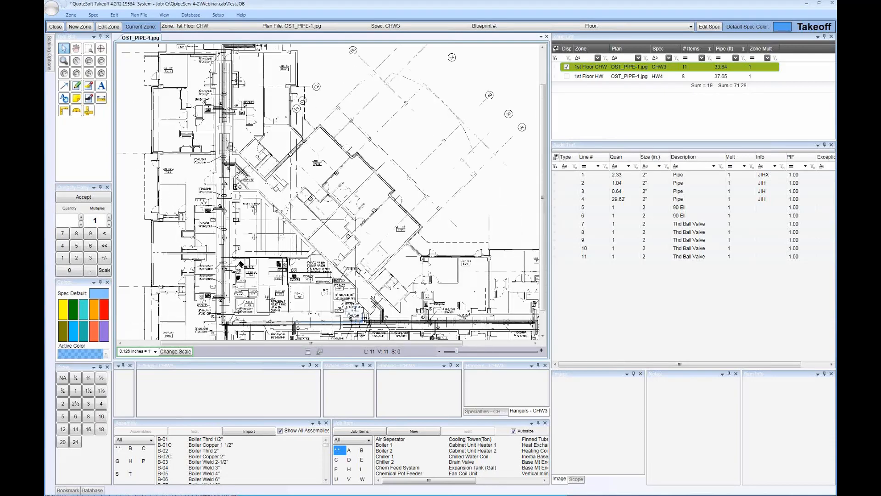
scroll(278, 184, "up", 1)
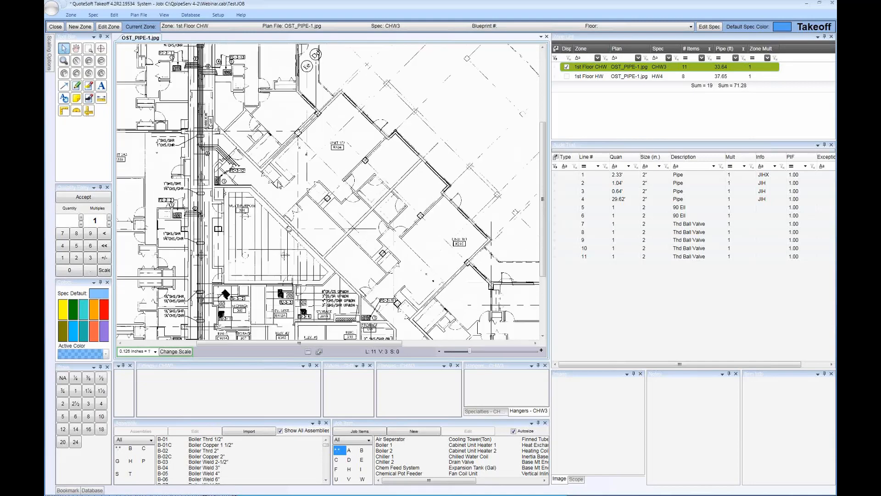
mouse_move(321, 254)
left_mouse_down()
mouse_move(239, 156)
mouse_move(222, 148)
left_mouse_up()
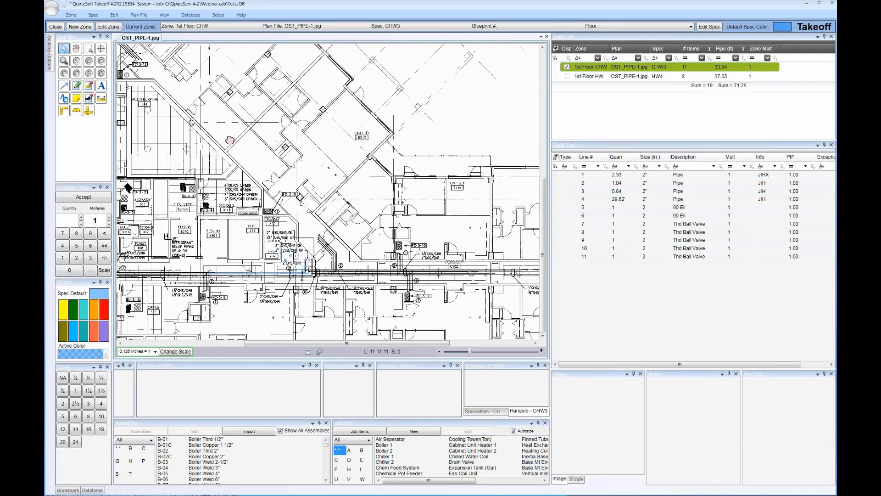
left_click_drag(332, 147, 387, 146)
scroll(348, 290, "up", 1)
scroll(348, 290, "up", 1)
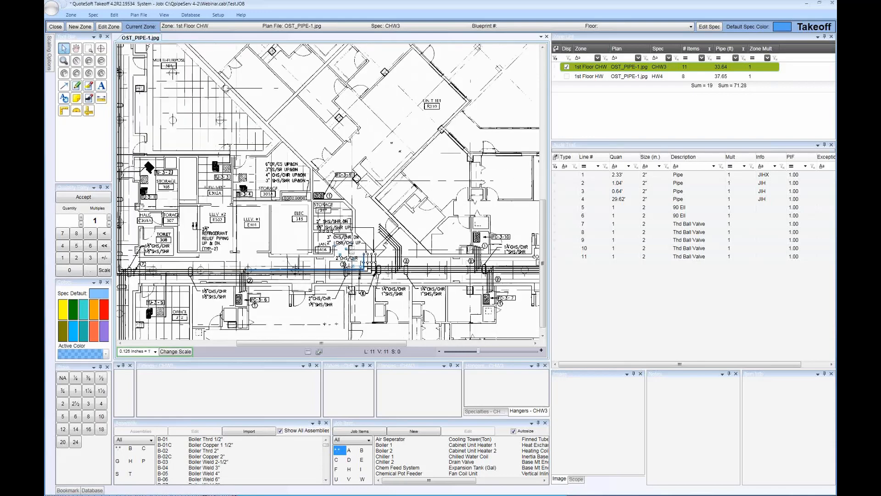
left_click_drag(347, 290, 373, 246)
scroll(391, 214, "up", 2)
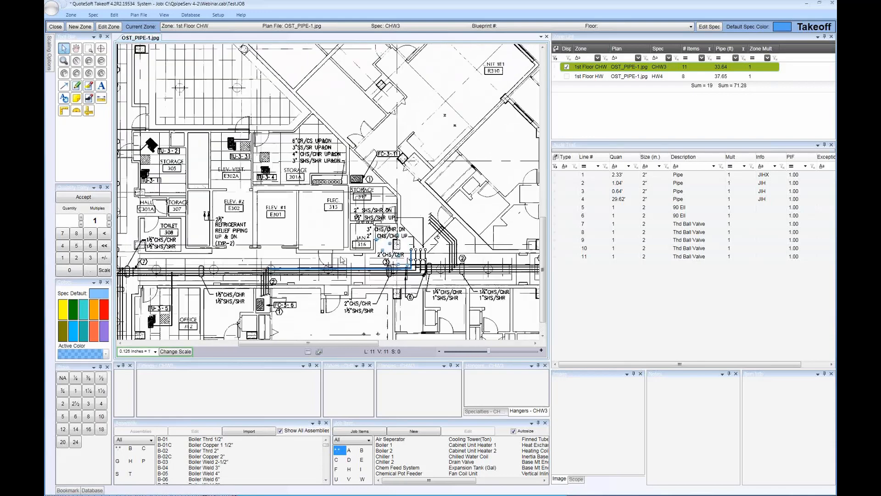
left_click(75, 393)
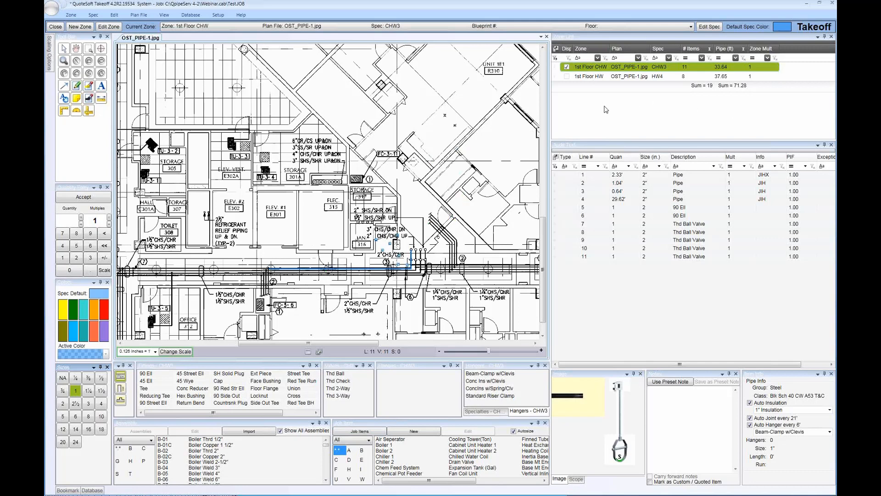
Display the 1st Floor HW zone's takeoff on the plan alongside 1st Floor CHW, with 1st Floor CHW as the current zone
left_click(595, 78)
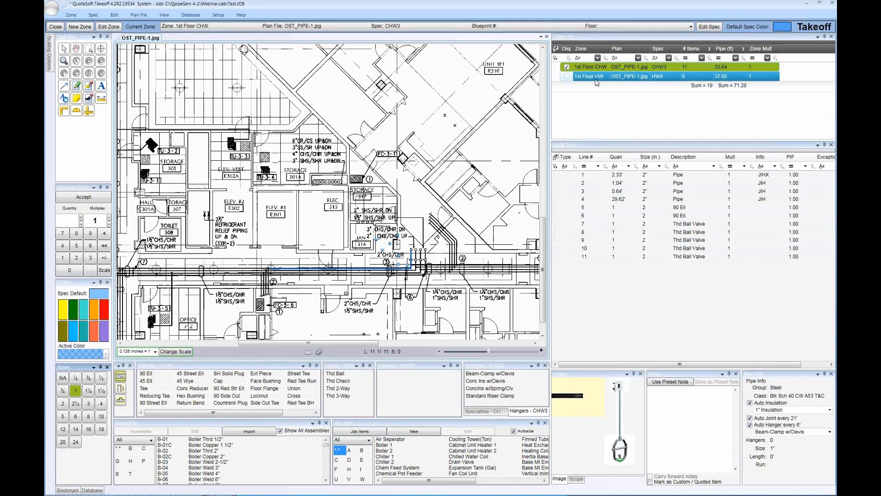
left_click(599, 69)
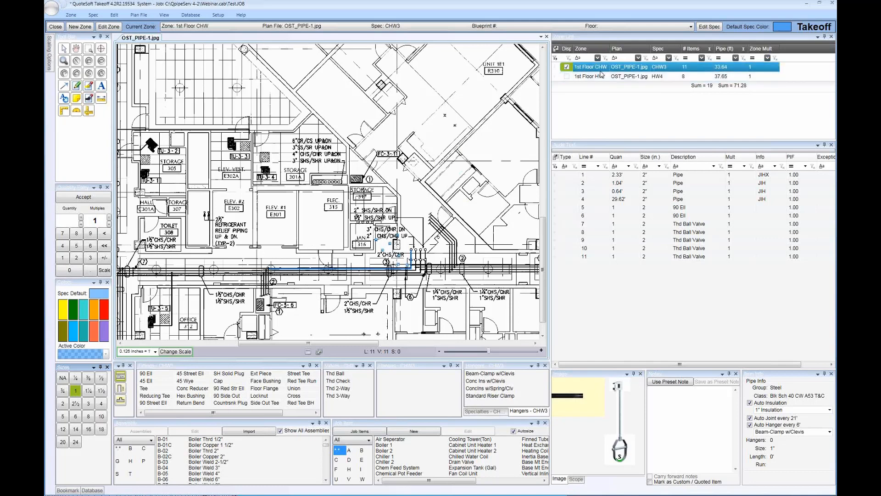
left_click(600, 78)
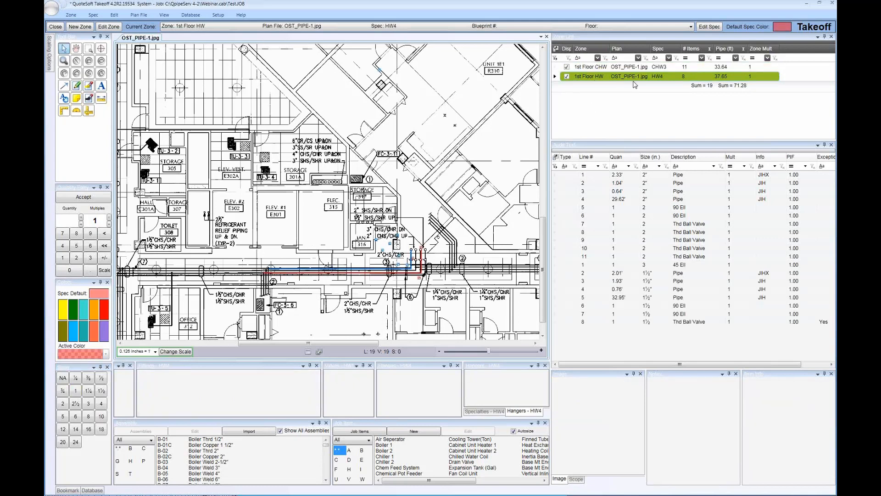
left_click(604, 78)
left_click(586, 68)
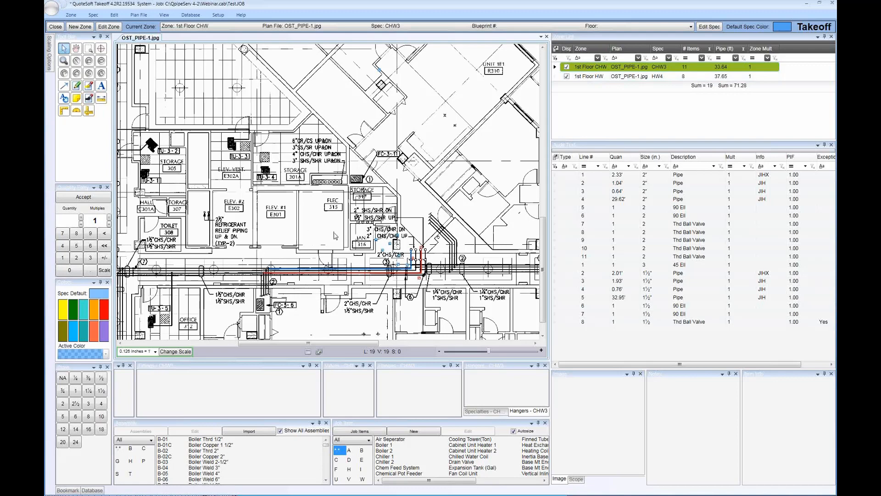
Inspect the short vertical chilled water pipe and the adjacent 90 Ell near JAN. 316 with their matching audit trail lines
scroll(349, 245, "up", 2)
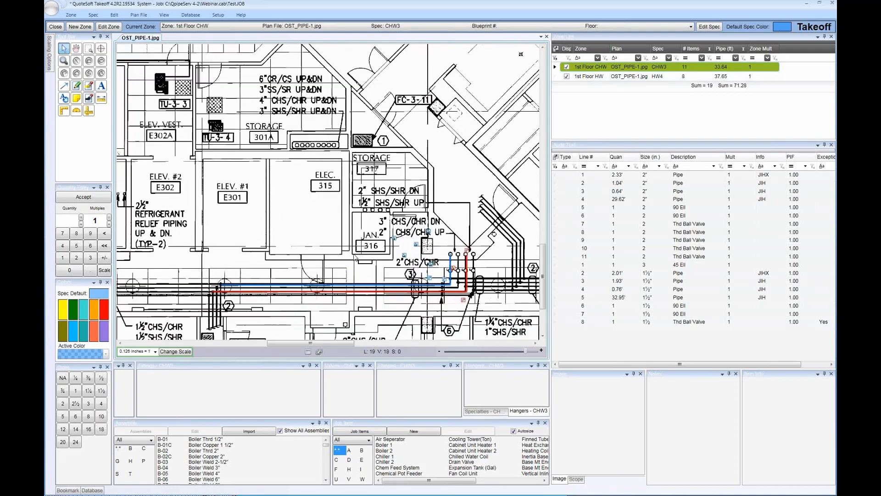
scroll(352, 252, "up", 3)
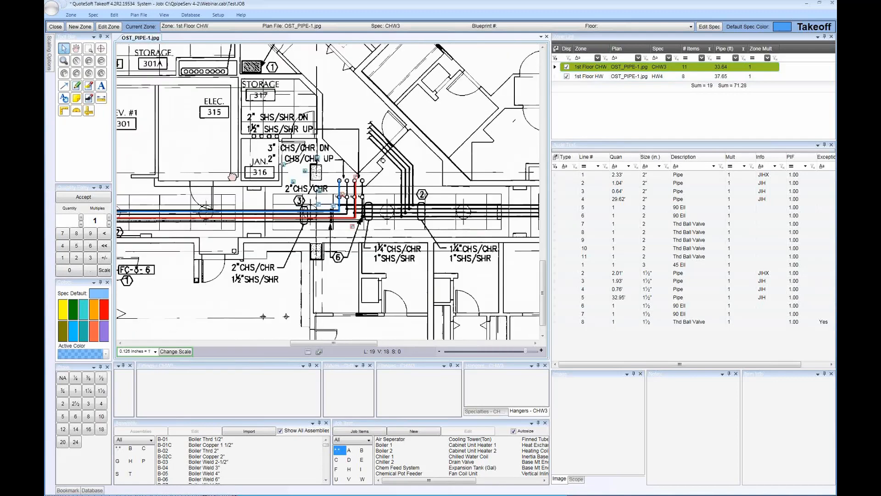
scroll(289, 256, "up", 3)
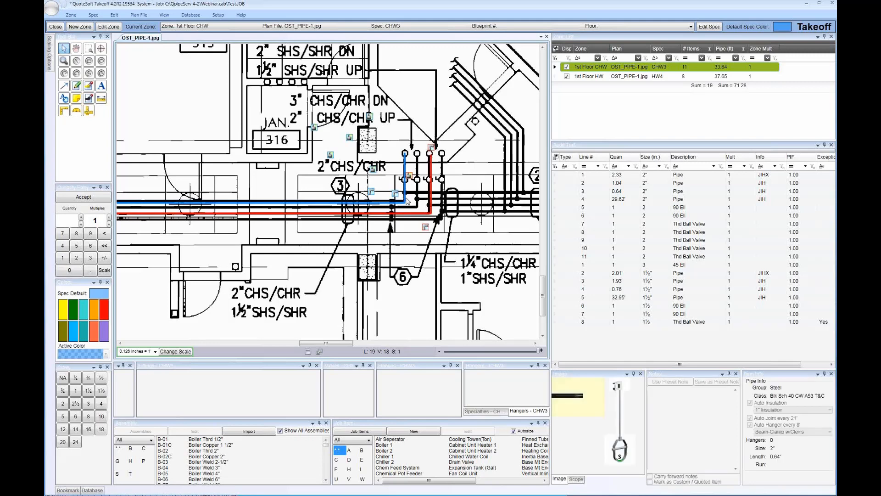
left_click(406, 197)
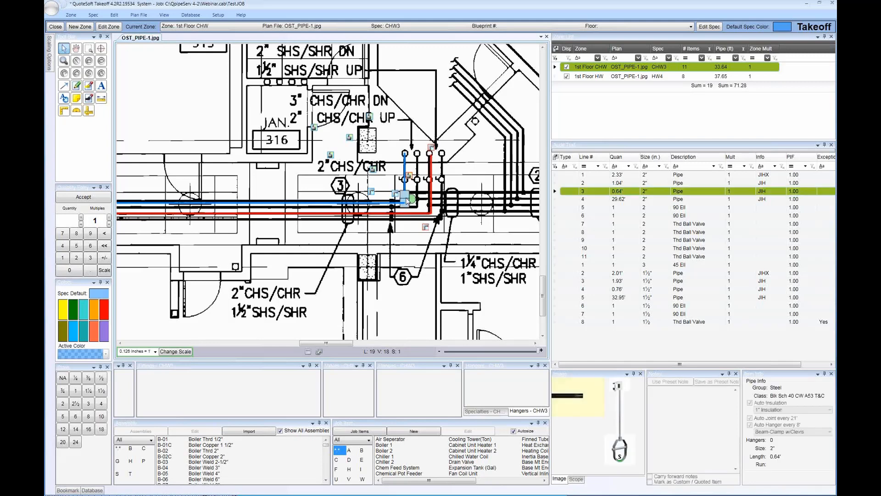
left_click(399, 164)
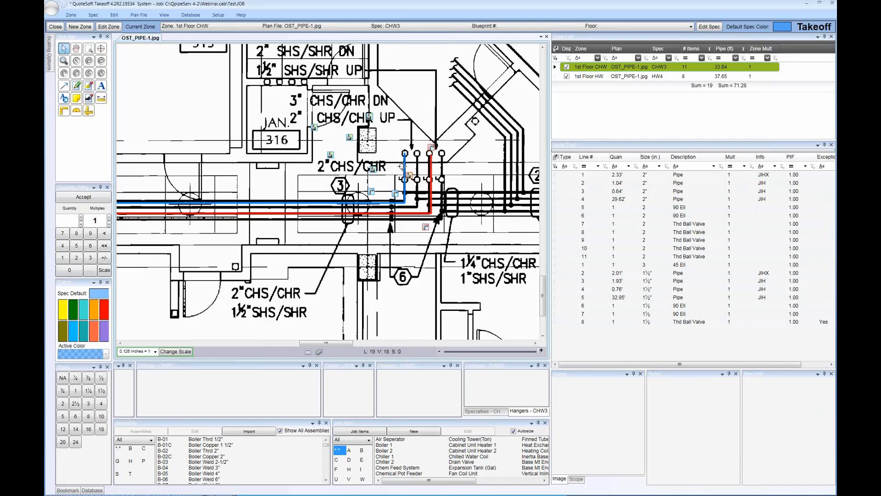
left_click(398, 197)
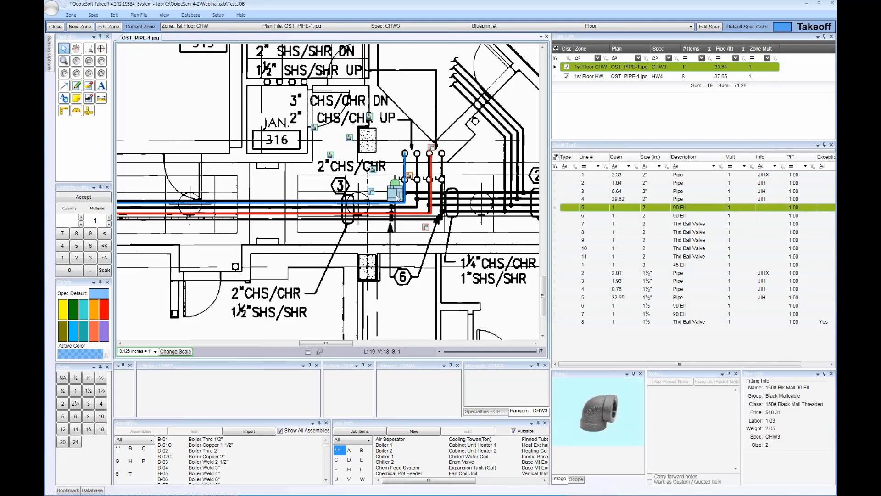
left_click(460, 201)
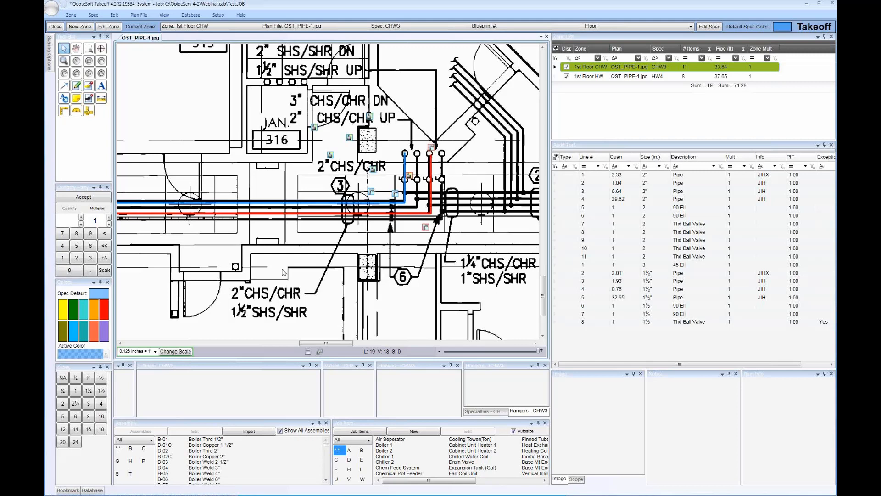
Place a 1" 90 Ell from the CHW3 spec at the upper end of the blue chilled water pipe
left_click(76, 391)
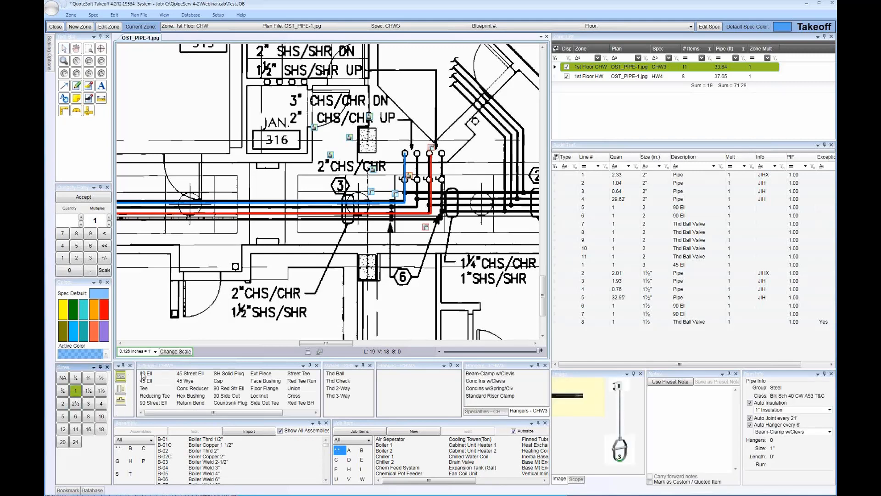
left_click(145, 373)
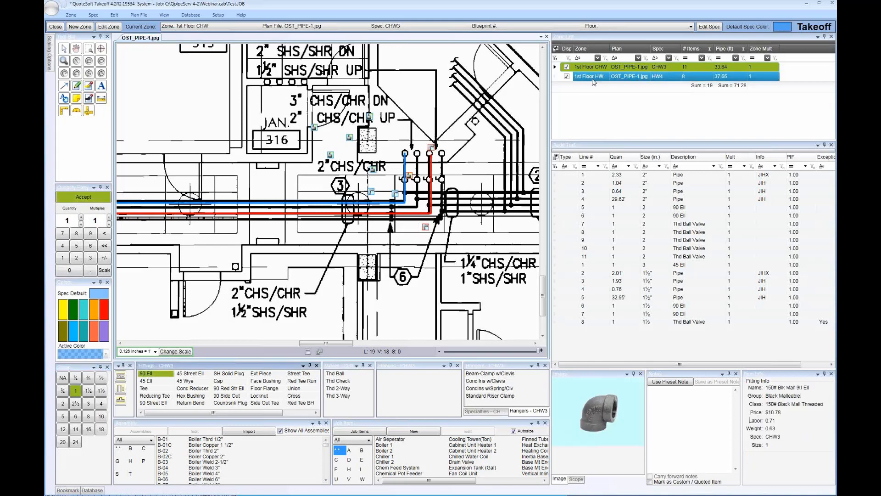
left_click(624, 68)
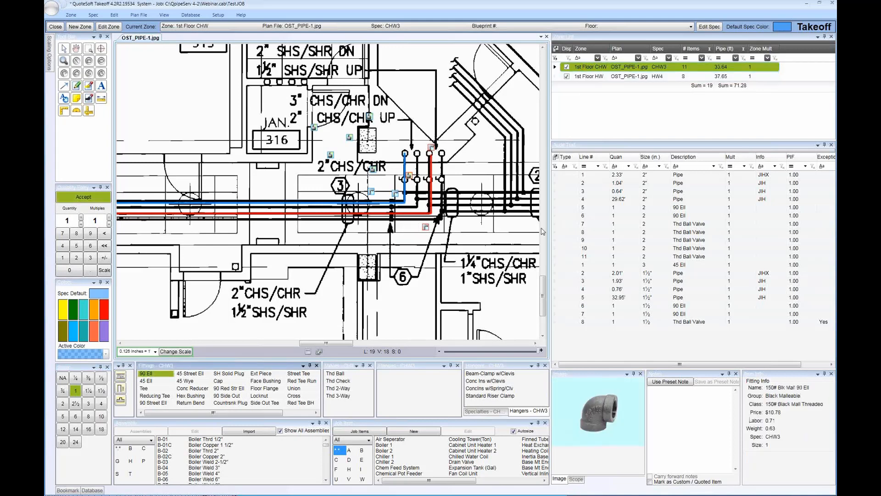
left_click(400, 153)
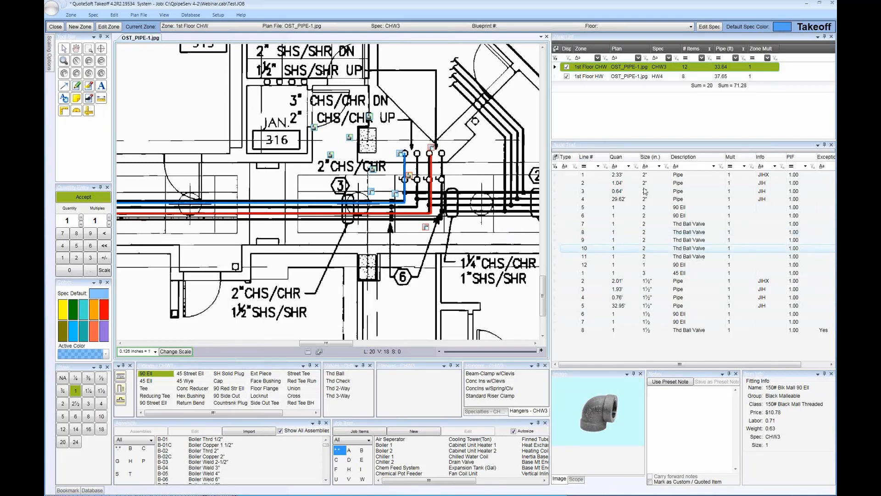
Isolate the 1st Floor HW zone by hiding 1st Floor CHW, and restore both zones with 1st Floor CHW current
left_click(568, 79)
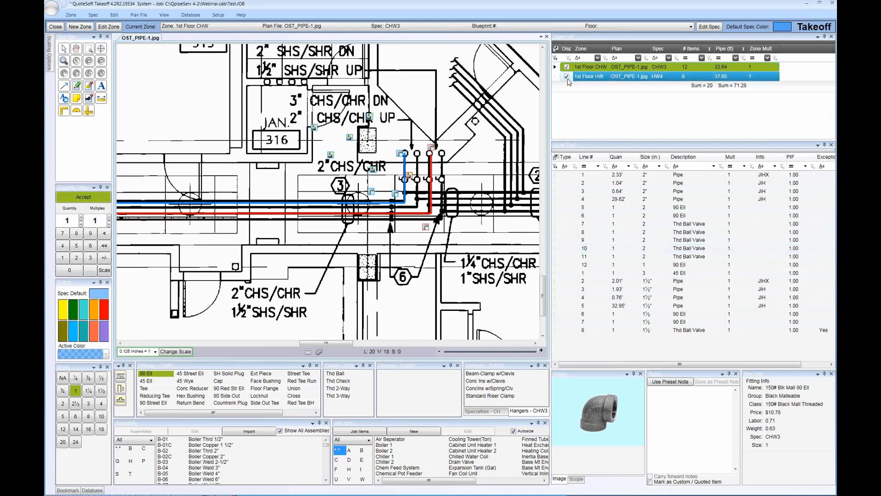
left_click(567, 69)
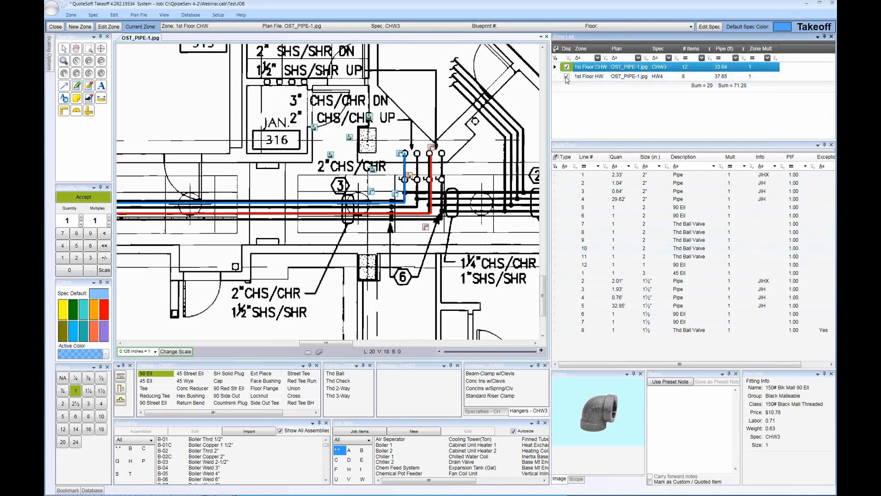
left_click(568, 77)
left_click(567, 68)
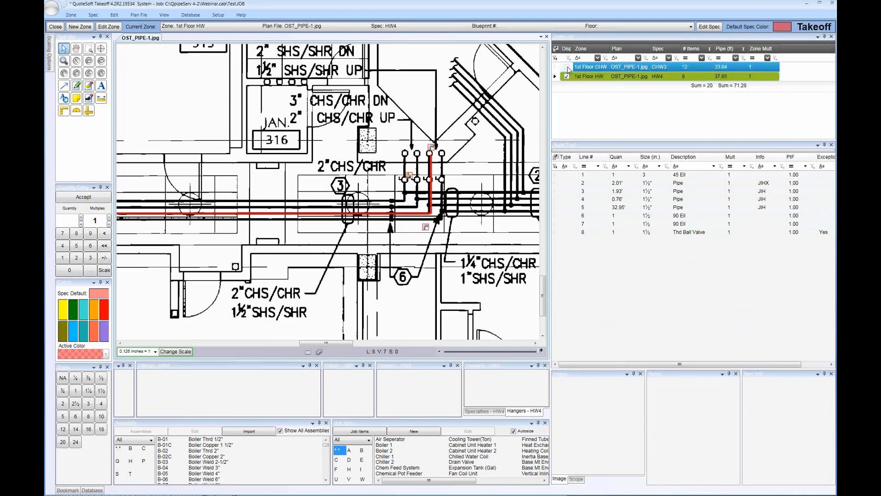
left_click(567, 68)
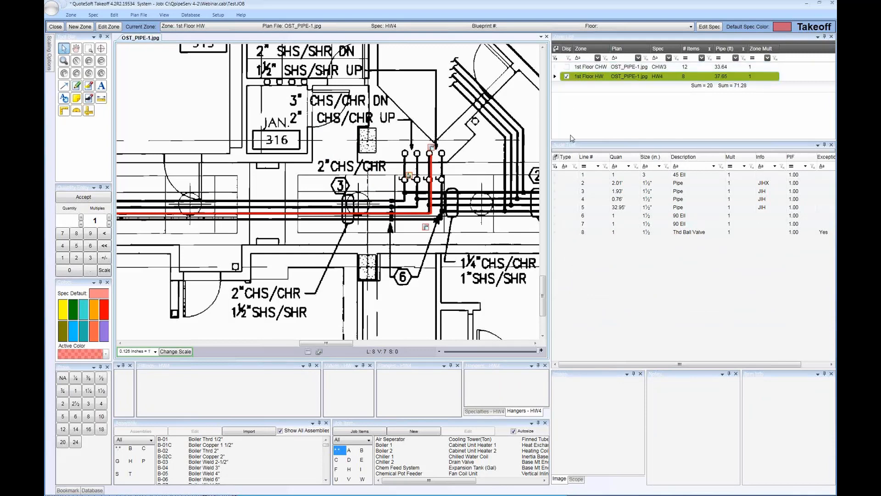
left_click(592, 68)
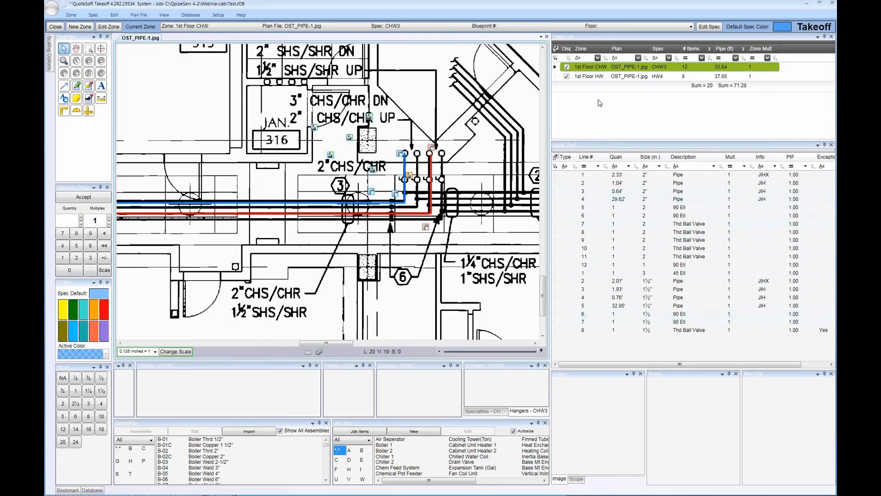
left_click(567, 77)
Locate the 1½" threaded ball valve and the line 10 2" threaded ball valve on the plan from the audit trail
left_click(588, 331)
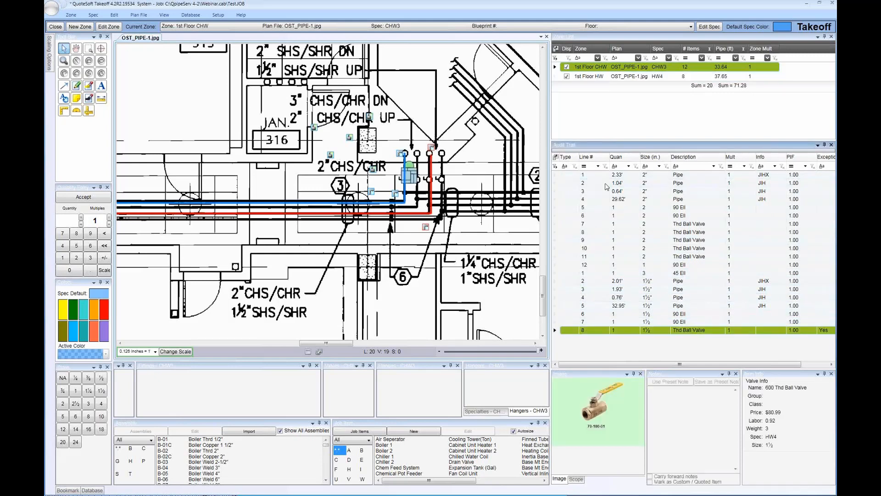
left_click(592, 70)
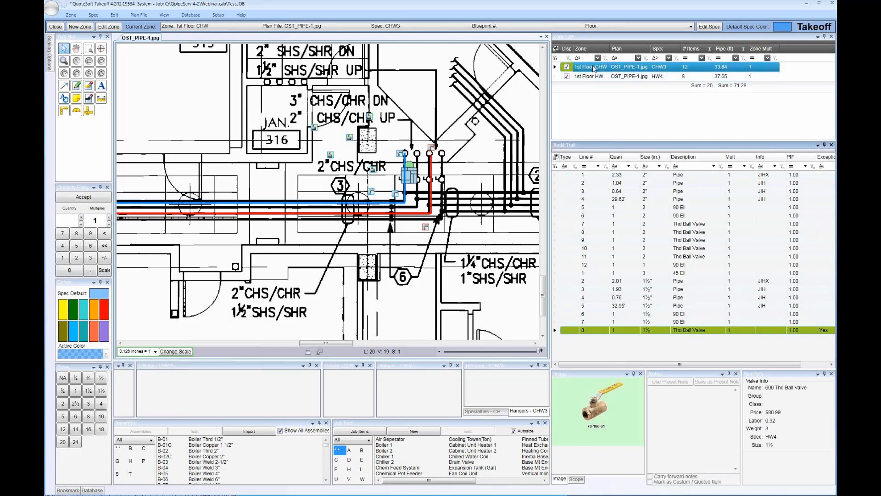
left_click(595, 77)
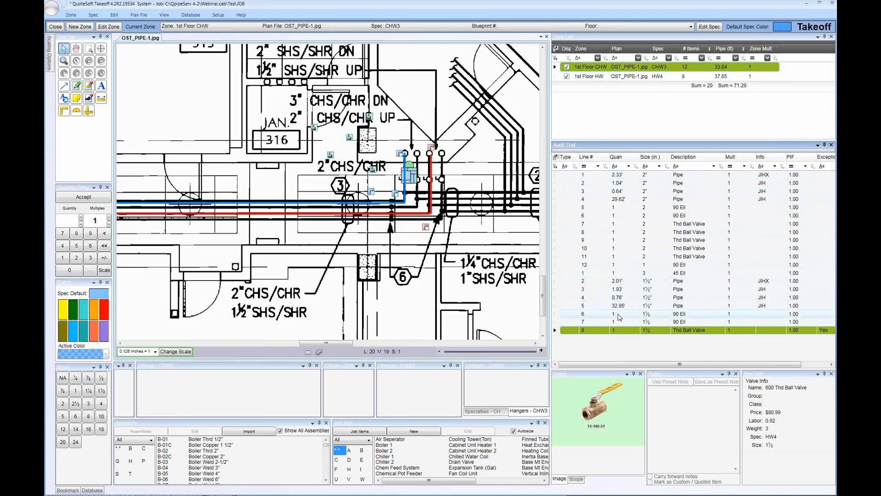
left_click(655, 250)
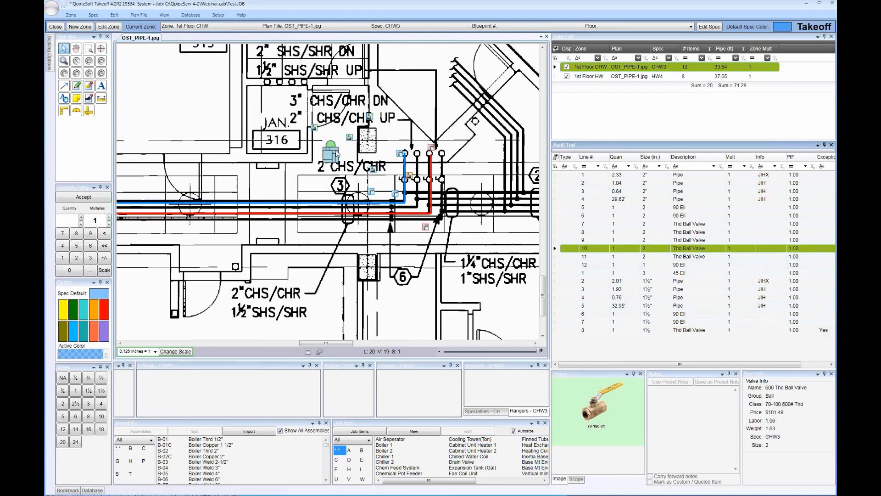
scroll(452, 291, "up", 2)
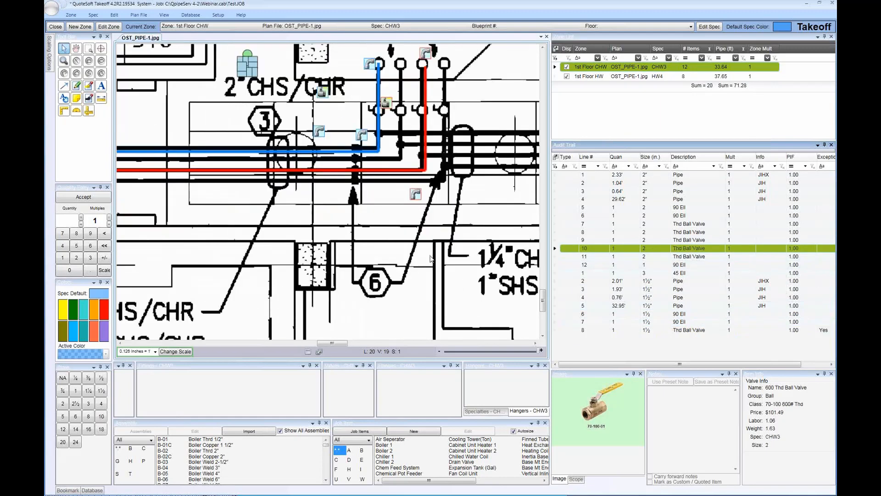
scroll(418, 251, "down", 3)
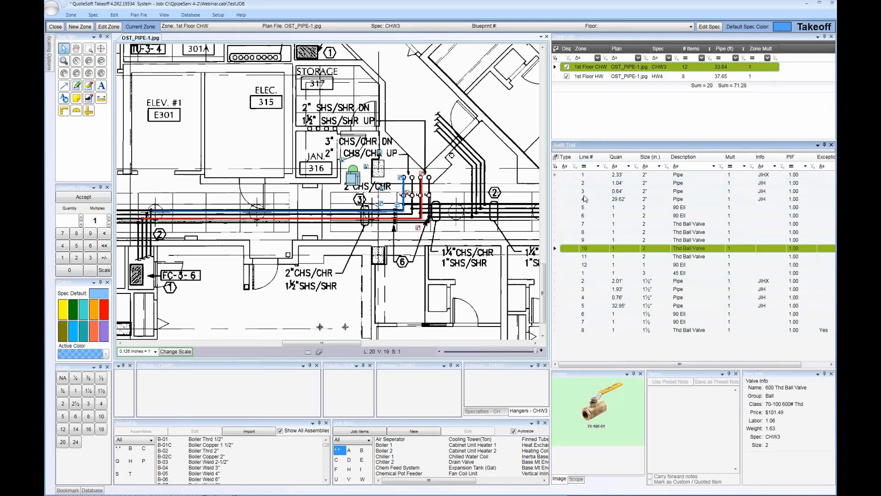
Open the audit trail's field chooser, enlarge it to list every available field, and hide the Exception column
left_click(556, 159)
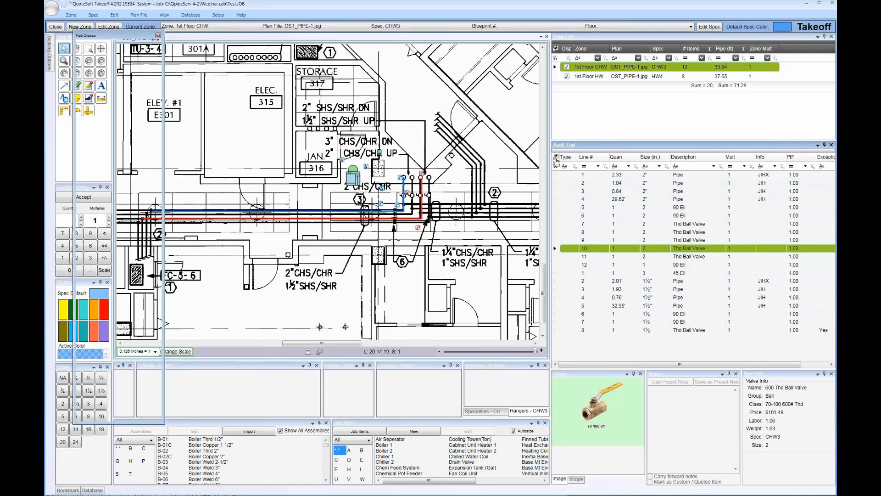
left_click_drag(109, 36, 277, 10)
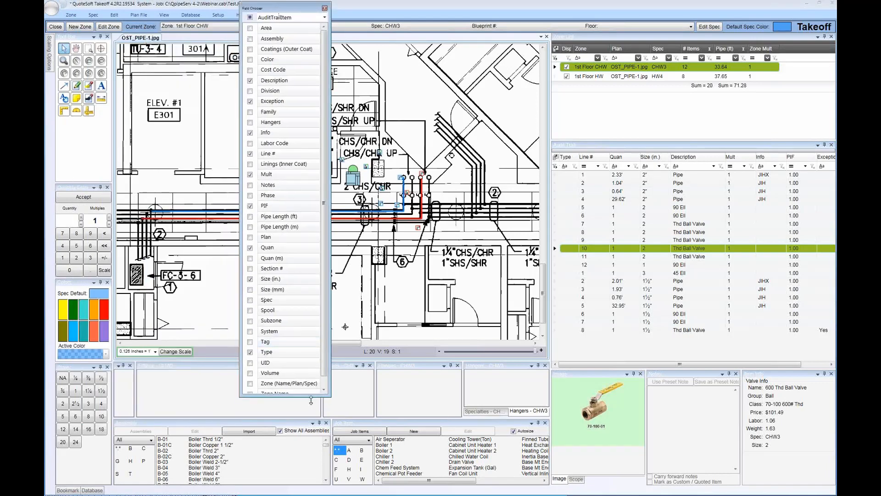
left_click_drag(311, 400, 311, 418)
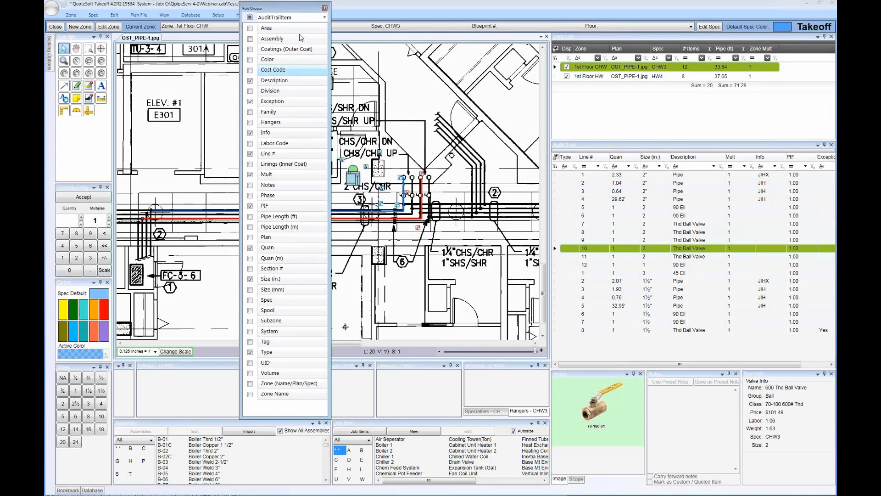
left_click(251, 101)
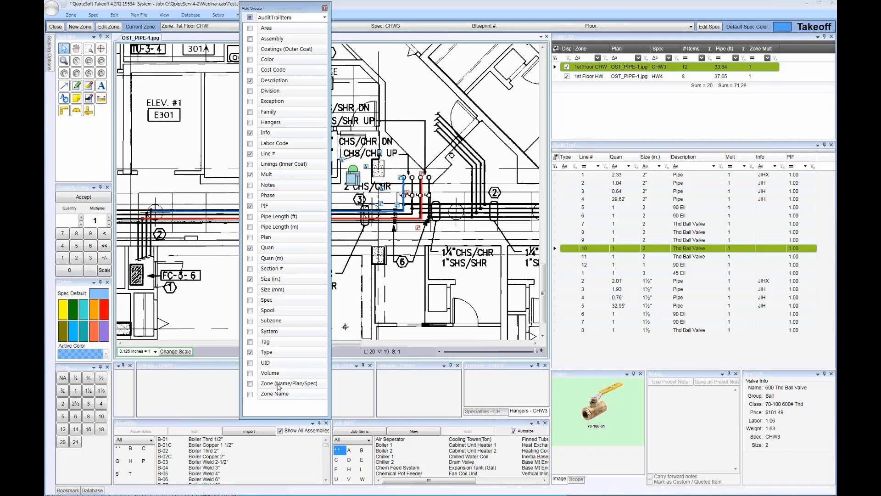
Try grouping the audit trail by Zone (Name/Plan/Spec), review the lines of both zone groups, and remove the grouping
left_click_drag(279, 387, 697, 163)
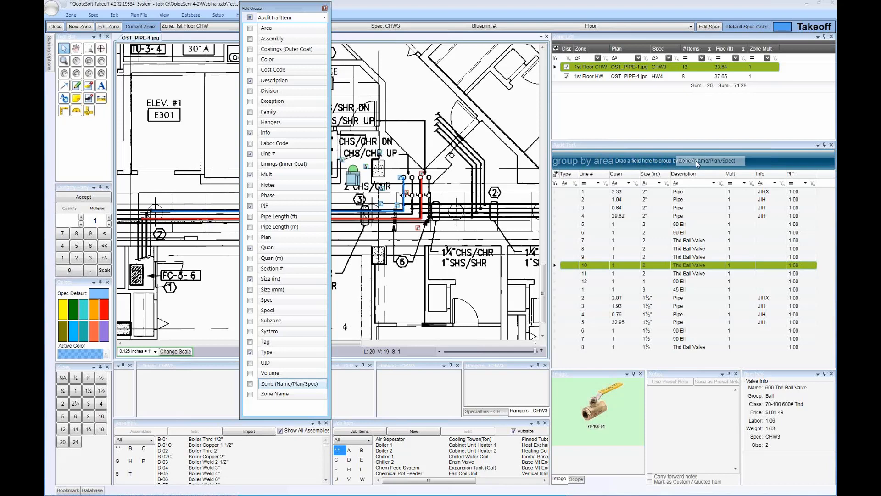
left_click_drag(696, 160, 695, 161)
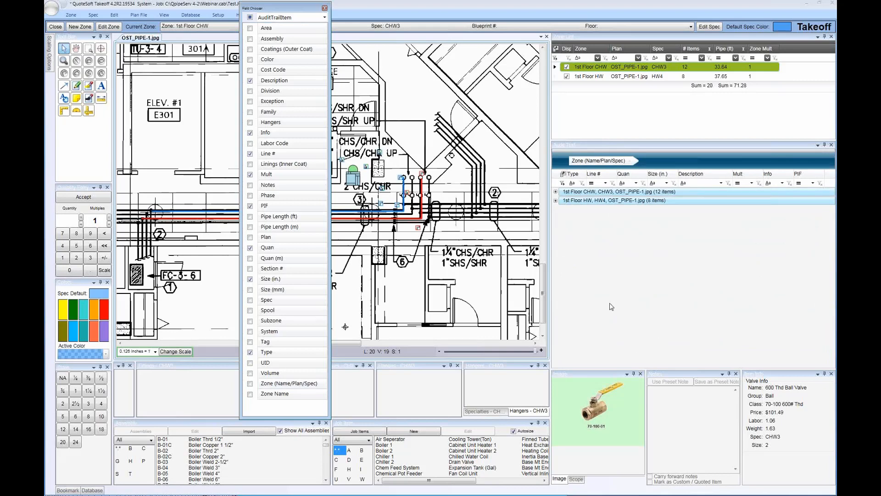
left_click(555, 192)
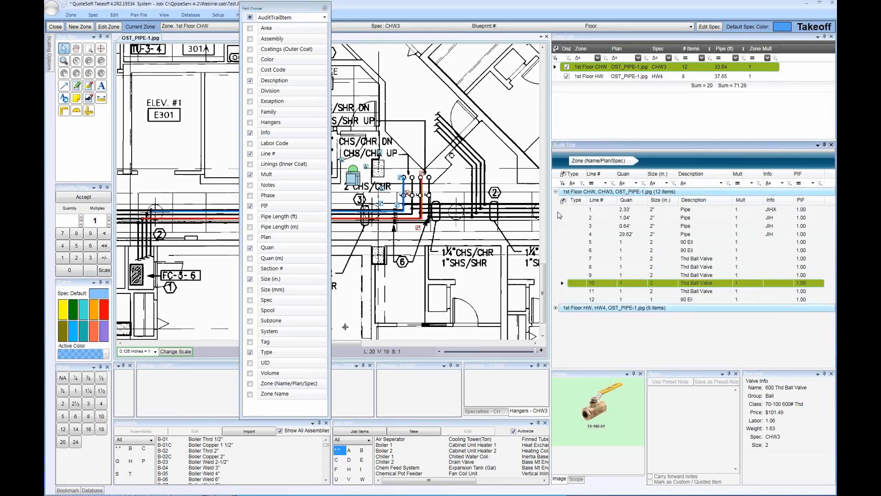
left_click(556, 308)
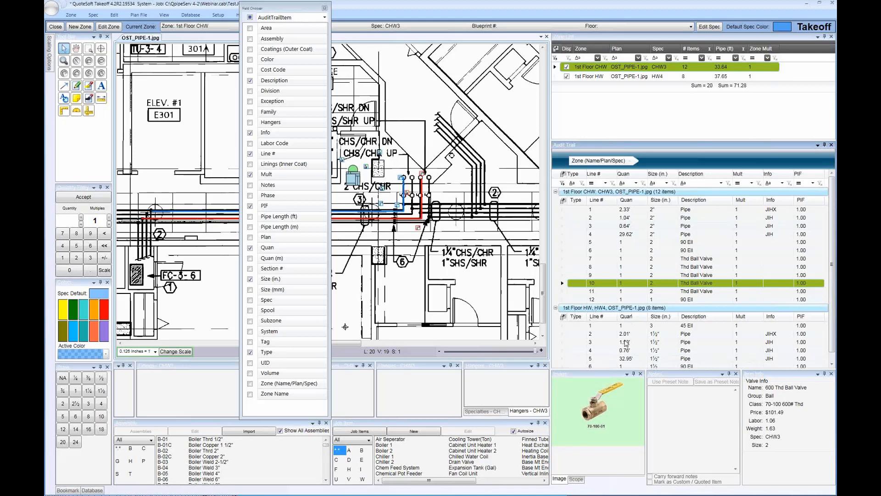
scroll(640, 324, "down", 1)
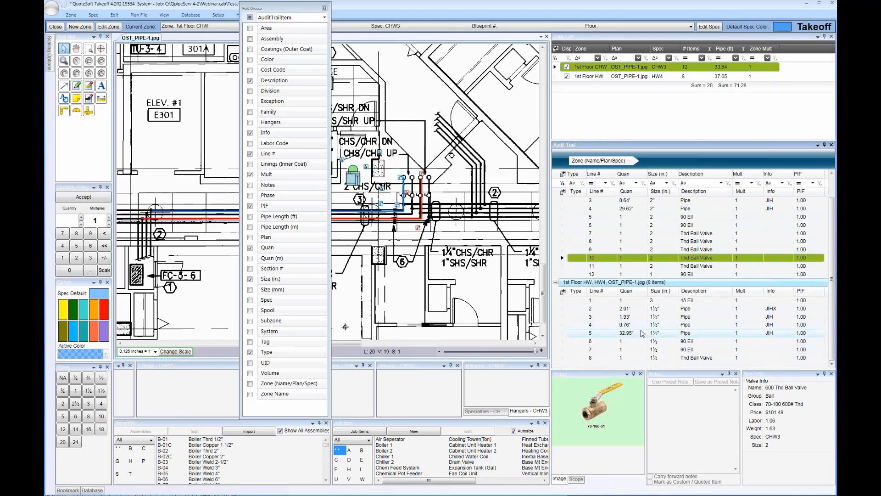
scroll(633, 297, "up", 1)
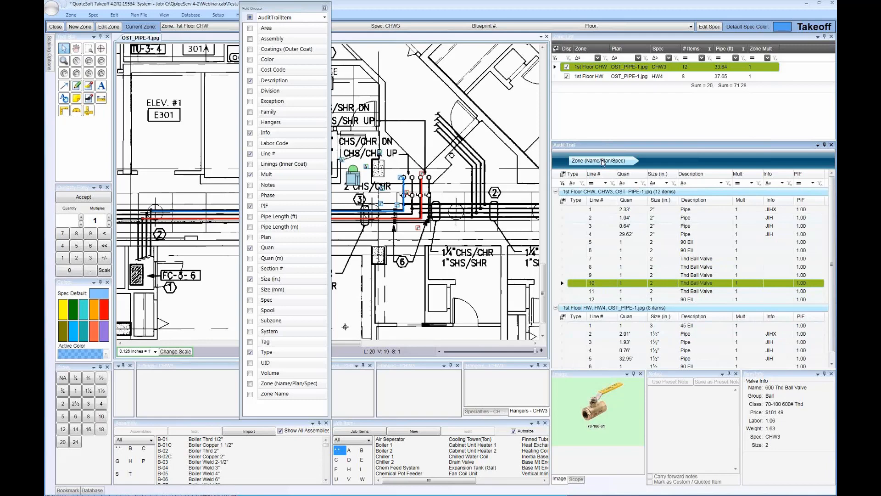
left_click_drag(601, 162, 459, 148)
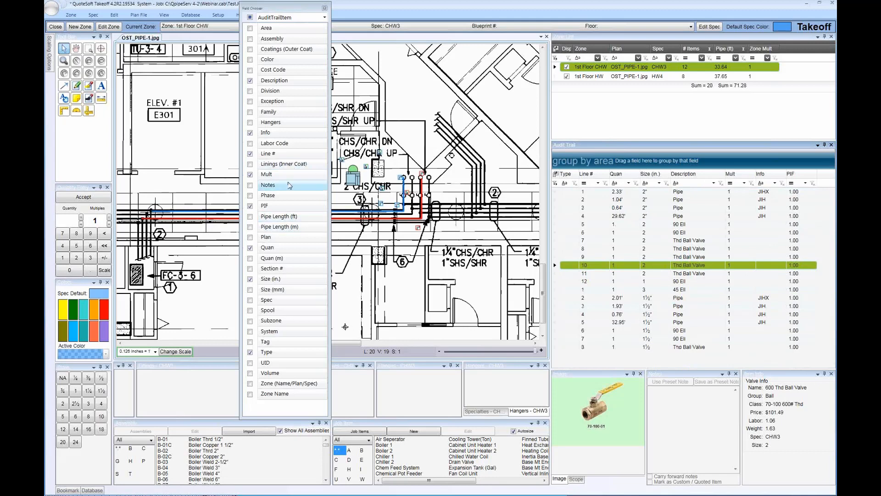
Try grouping the audit trail by Spec, expand the CHW3 and HW4 groups, and remove the grouping
left_click_drag(275, 302, 615, 160)
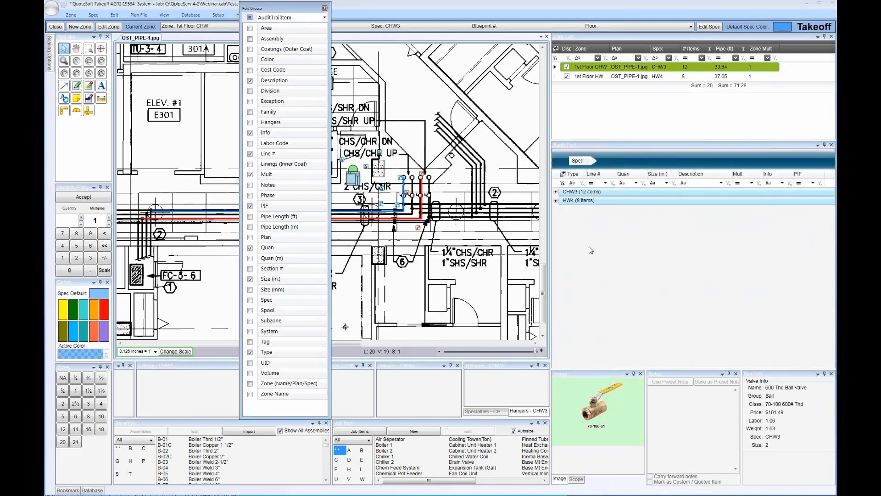
left_click(556, 191)
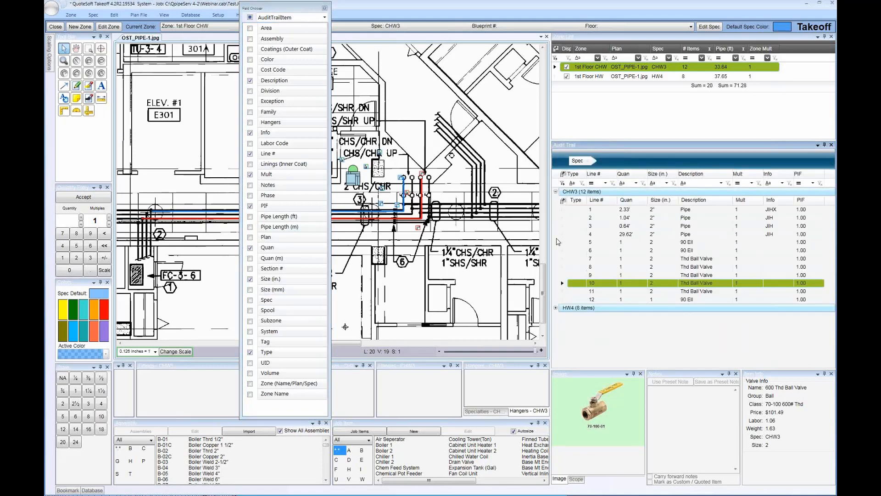
left_click(556, 308)
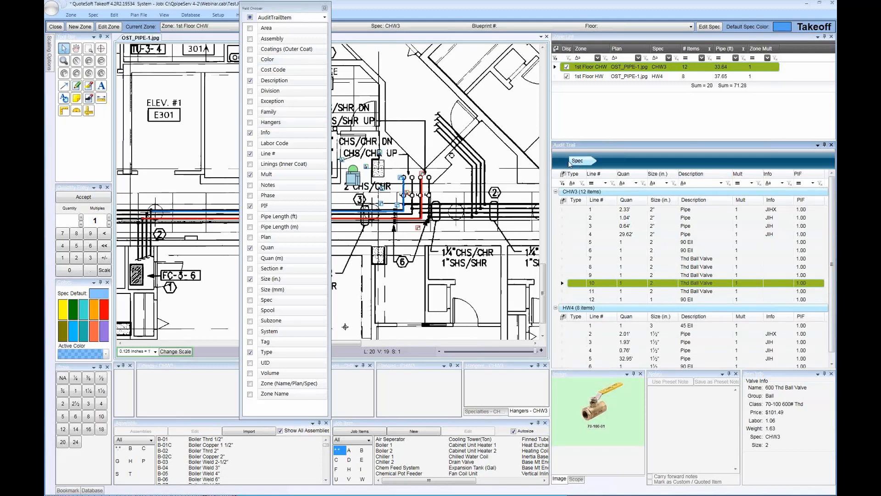
left_click_drag(576, 162, 463, 147)
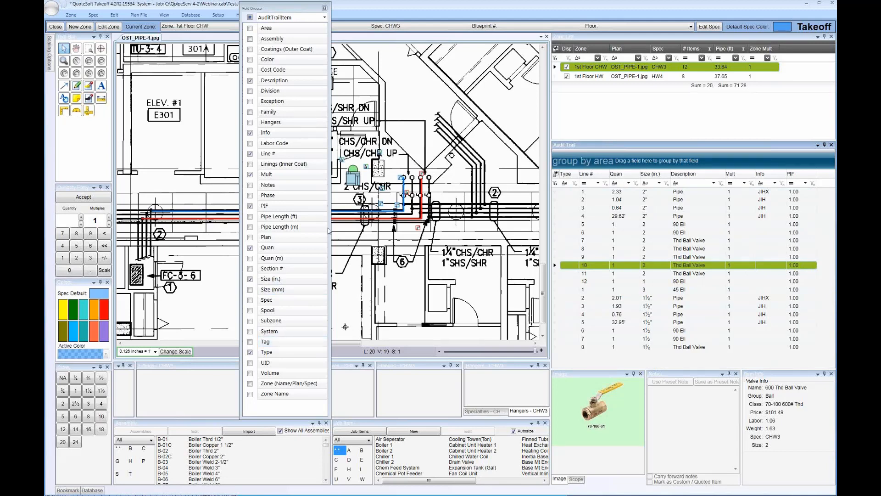
Try grouping the audit trail by Zone Name with Spec nested beneath it, expand all levels, and clear the grouping
left_click_drag(274, 399, 582, 154)
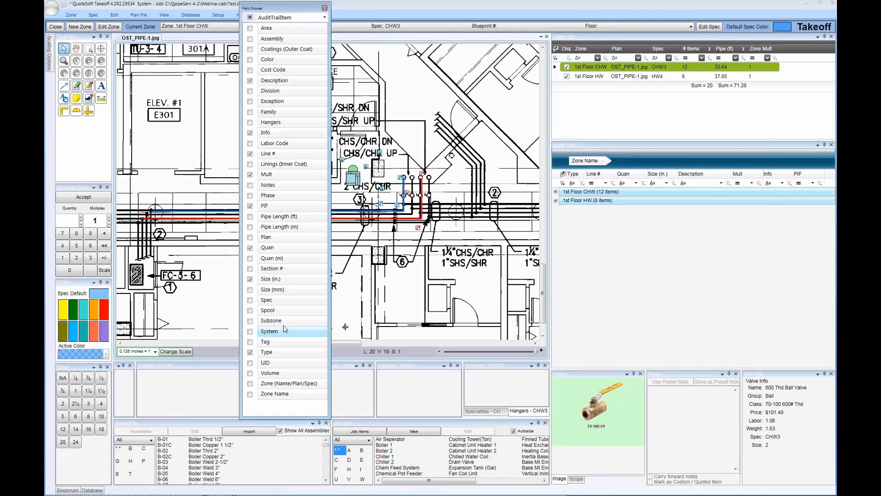
left_click(277, 300)
left_click_drag(642, 144, 634, 159)
left_click(555, 191)
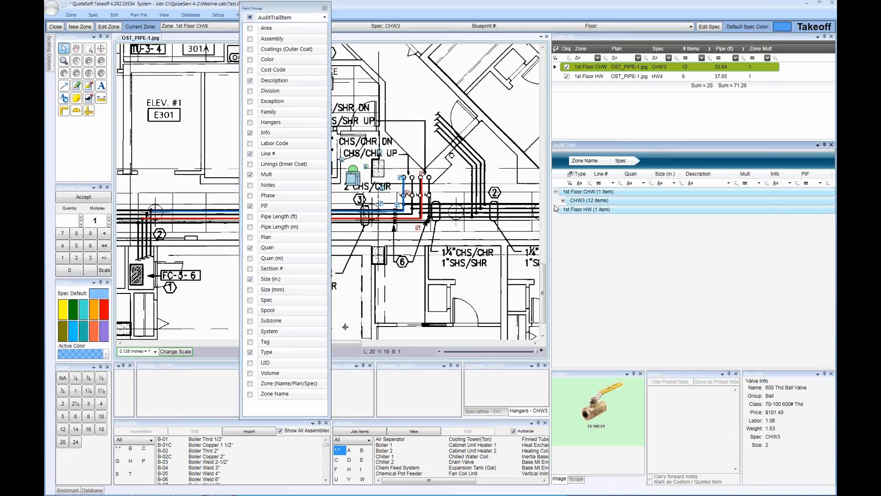
left_click(555, 210)
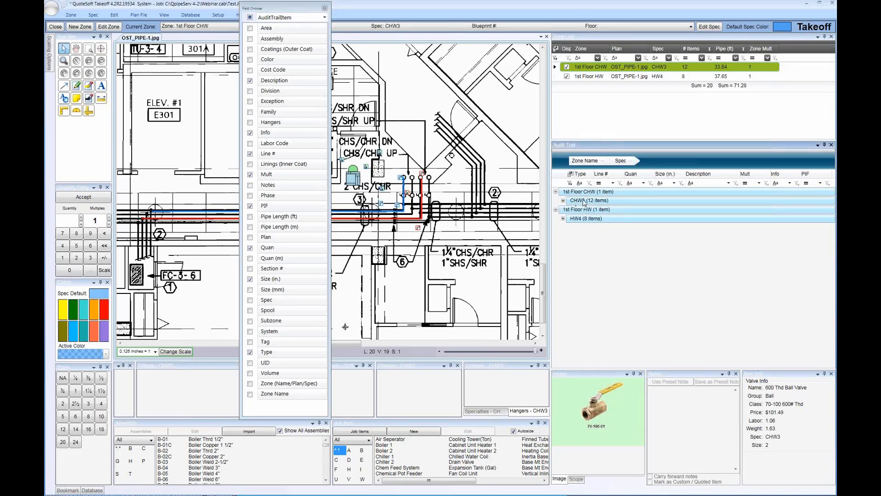
left_click(562, 201)
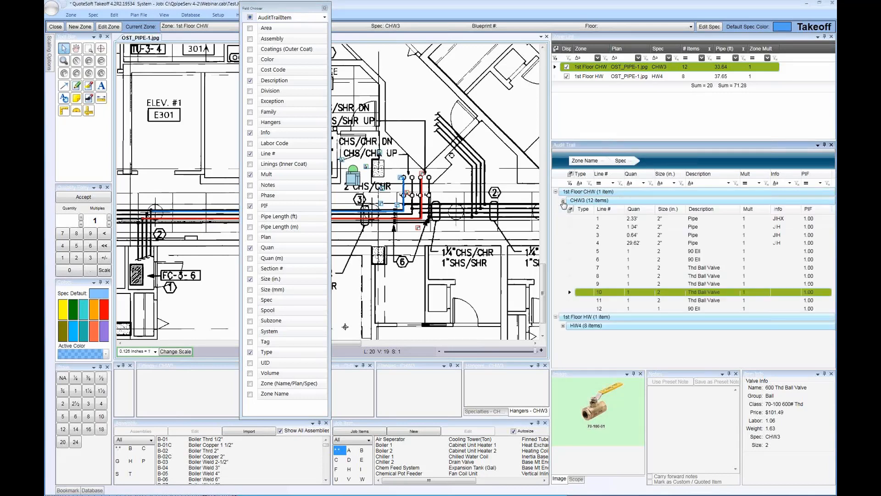
left_click(563, 326)
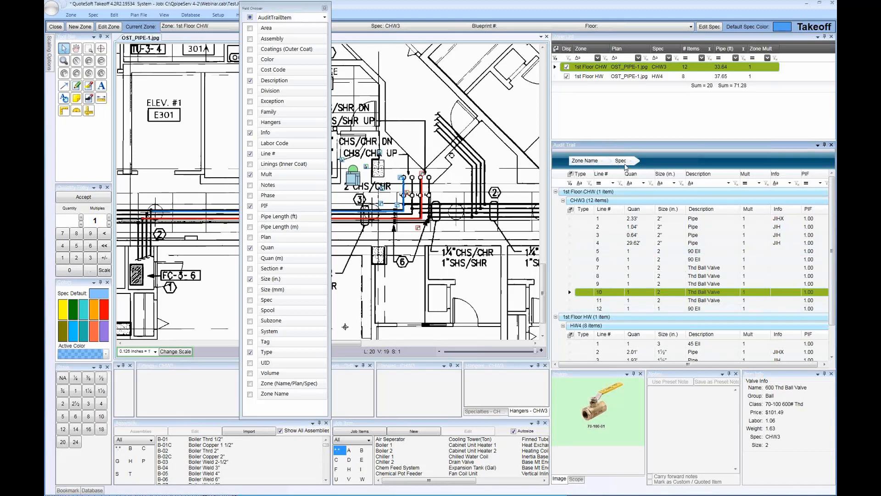
left_click_drag(585, 161, 511, 167)
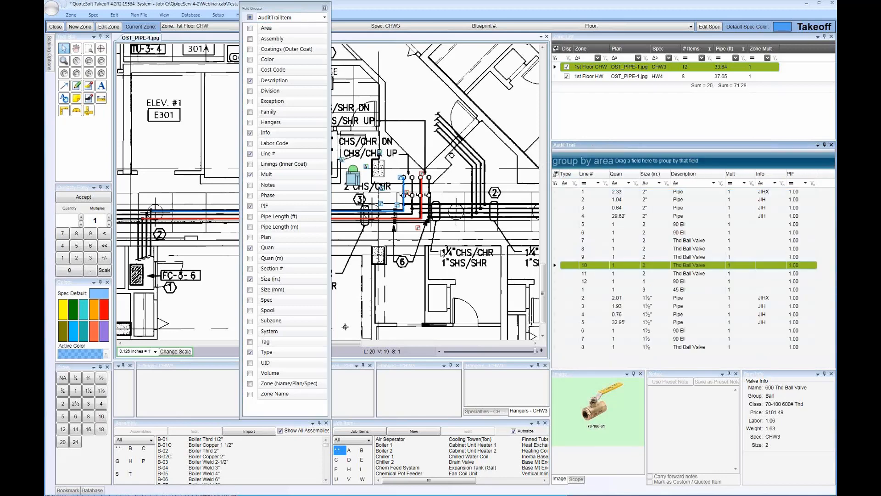
Group the audit trail by Zone (Name/Plan/Spec) and expand the 1st Floor CHW and 1st Floor HW groups
left_click_drag(277, 385, 606, 158)
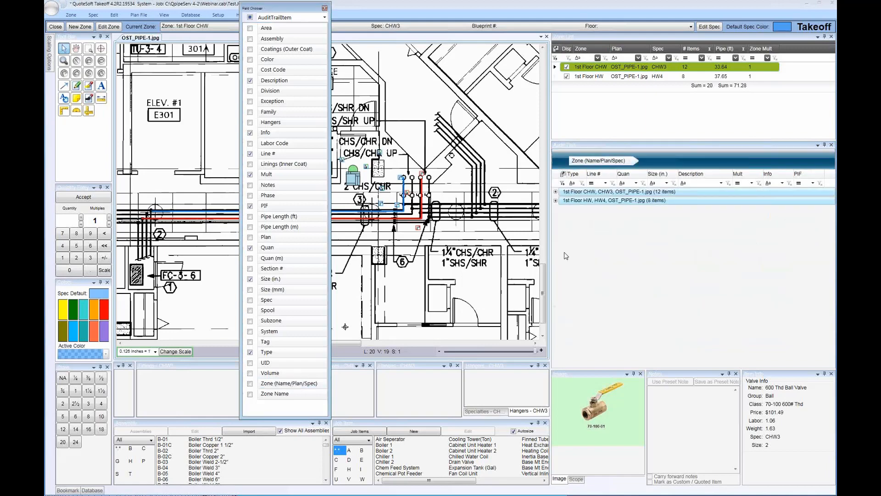
left_click(556, 192)
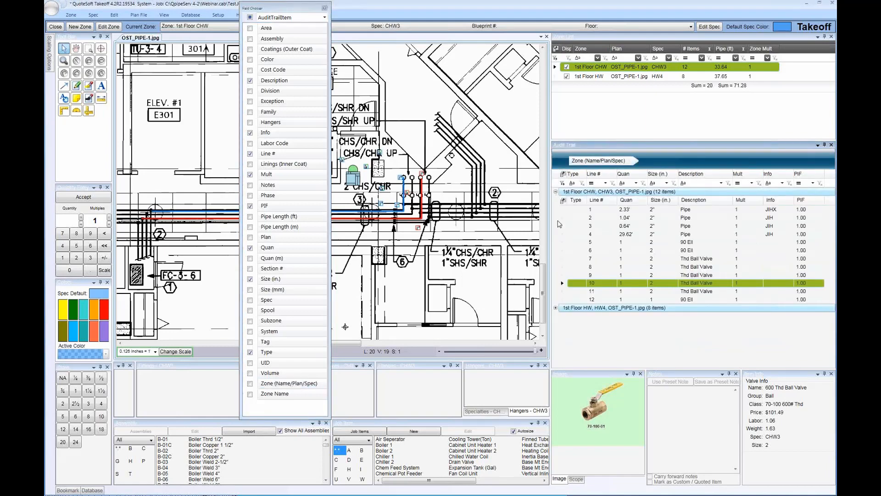
left_click(556, 308)
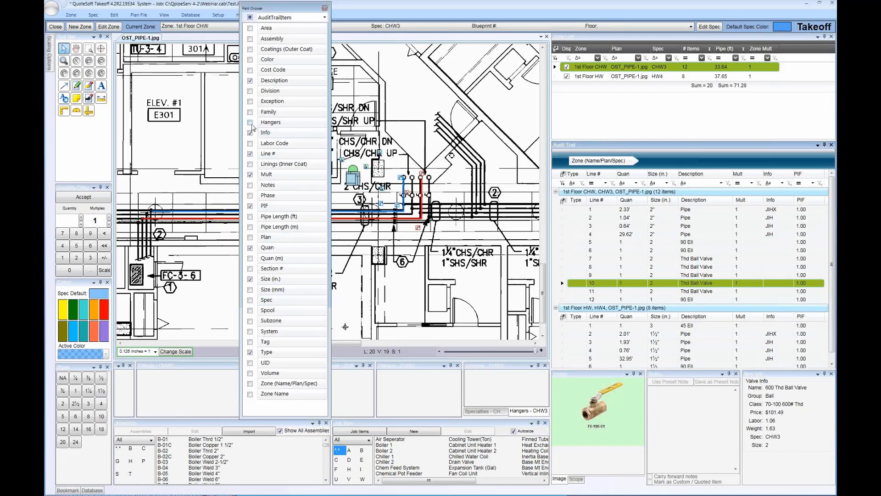
Add the Hangers column to the audit trail and inspect the hangers of the line 4 chilled water pipe
left_click(250, 122)
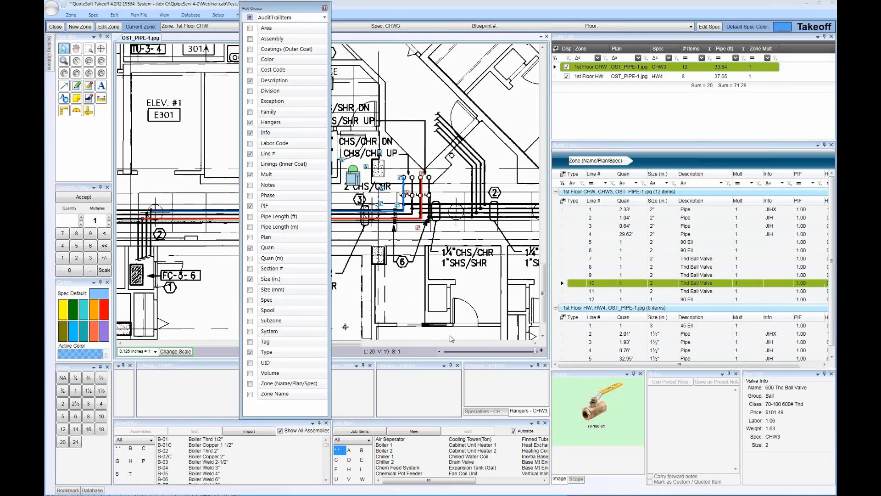
left_click_drag(670, 364, 713, 365)
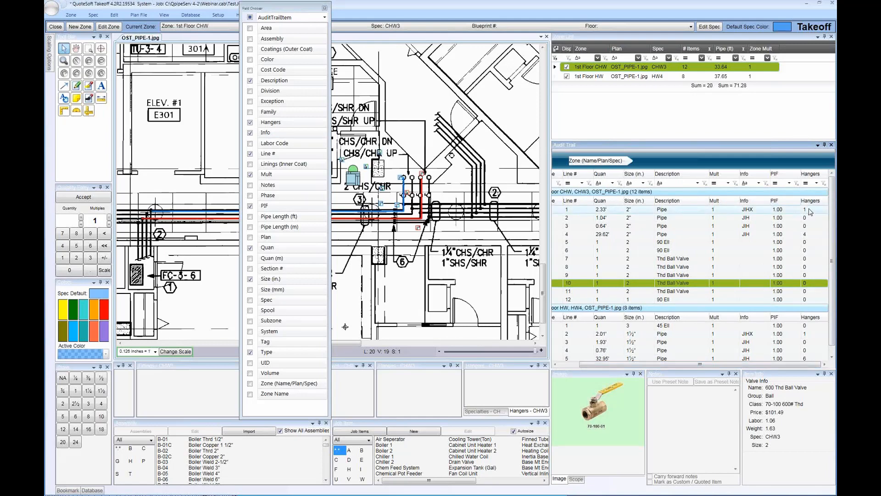
left_click(808, 234)
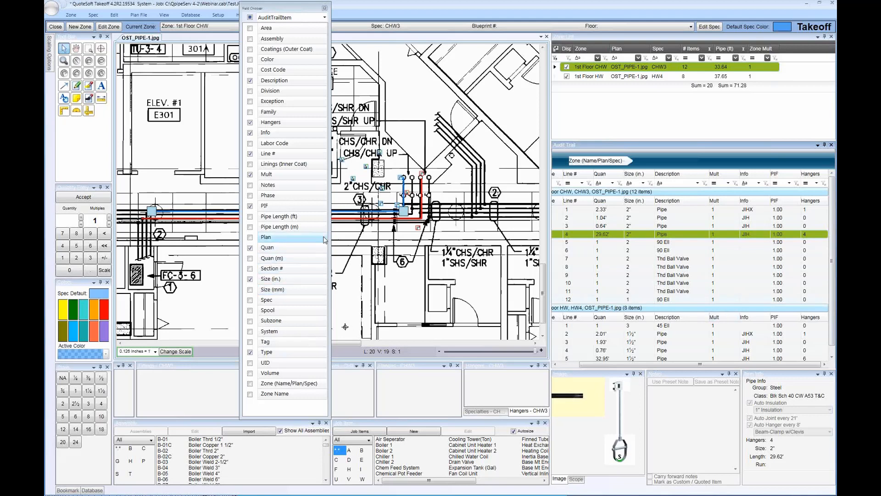
Add the Notes and Exception columns to the audit trail and bring them into view
left_click(250, 185)
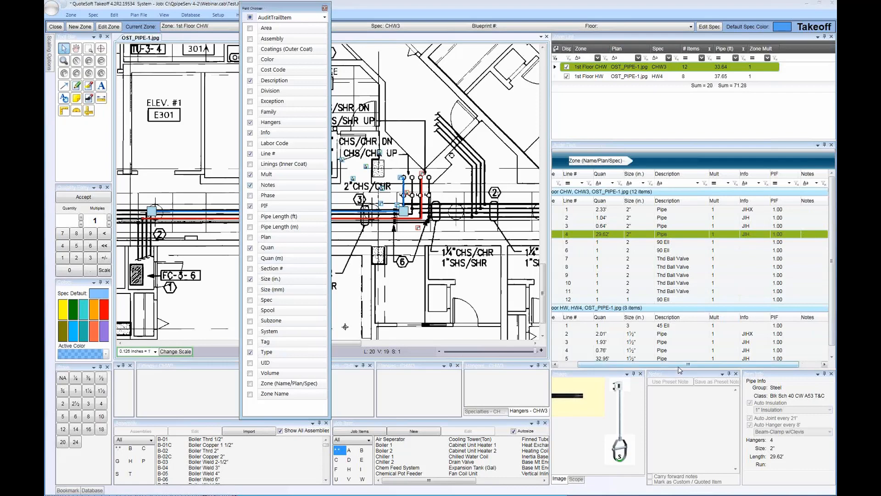
left_click_drag(679, 364, 723, 367)
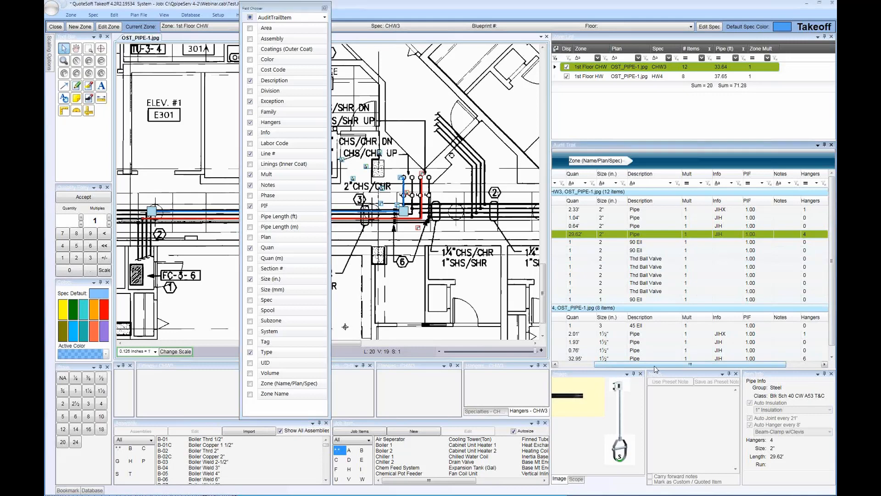
left_click_drag(655, 366, 703, 370)
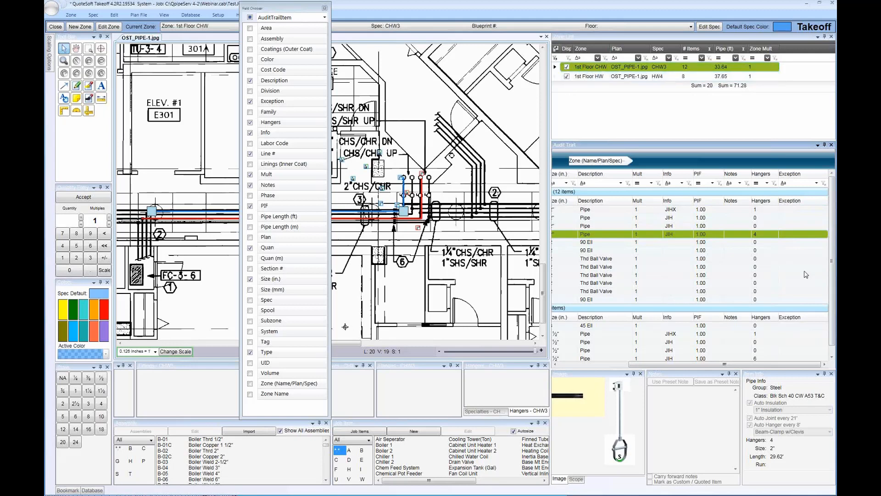
Inspect the 1½" threaded ball valve flagged as an exception in the 1st Floor HW group, and close the field chooser
scroll(795, 299, "down", 1)
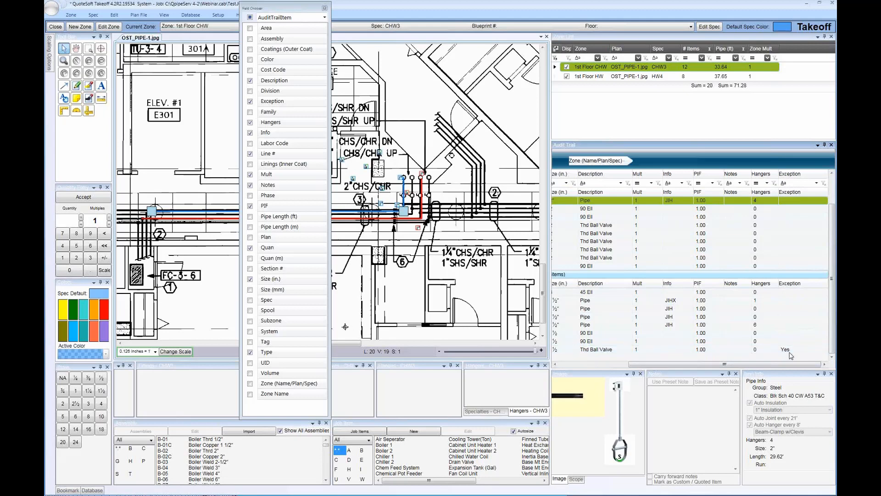
left_click(793, 351)
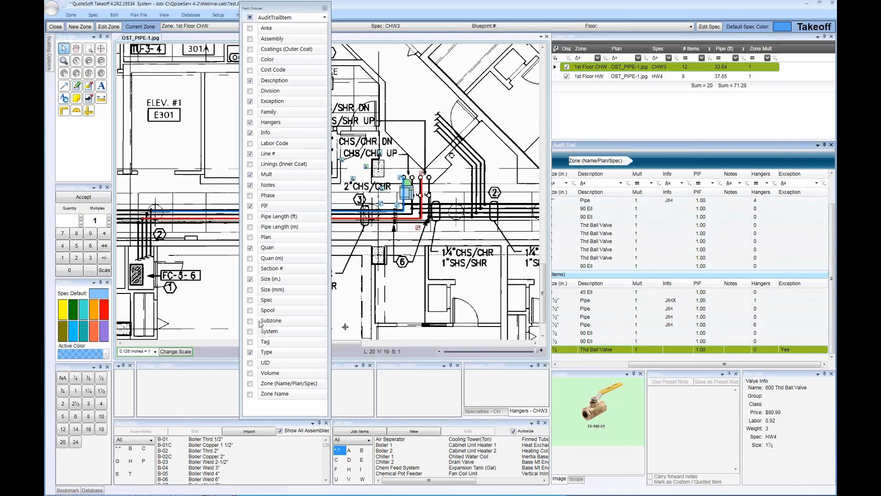
left_click(324, 8)
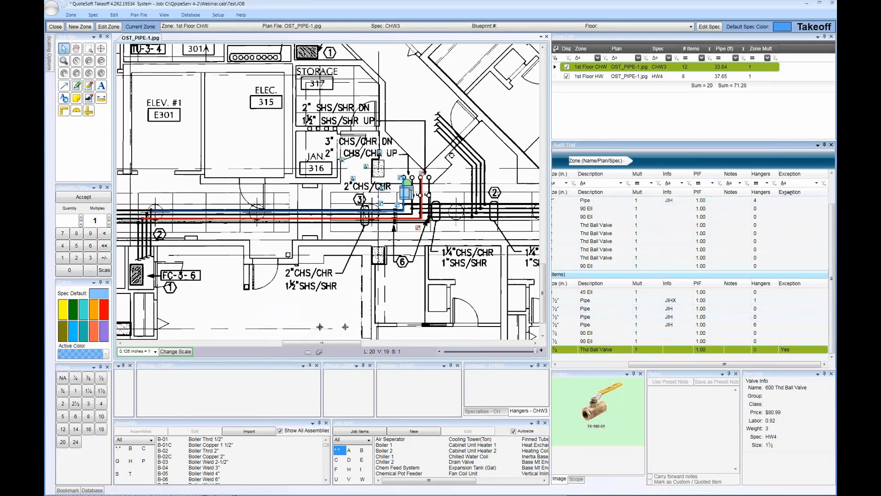
Sort the grouped audit trail lines by Hangers and re-sort them by Notes
left_click(761, 192)
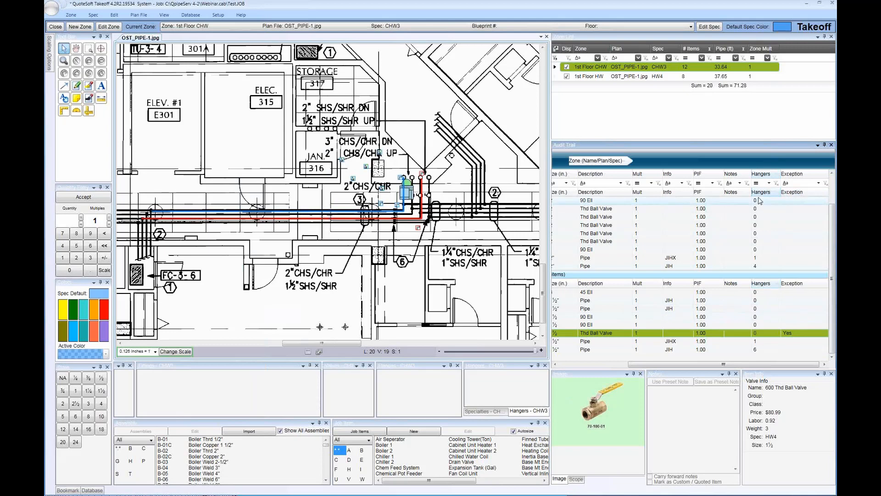
left_click(734, 193)
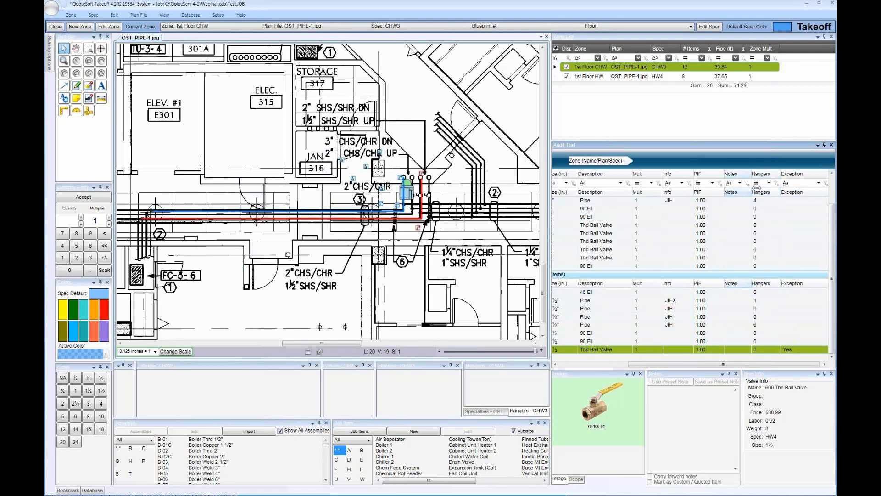
Widen the audit trail's Notes column and set the active takeoff size to 2"
left_click_drag(751, 174, 774, 174)
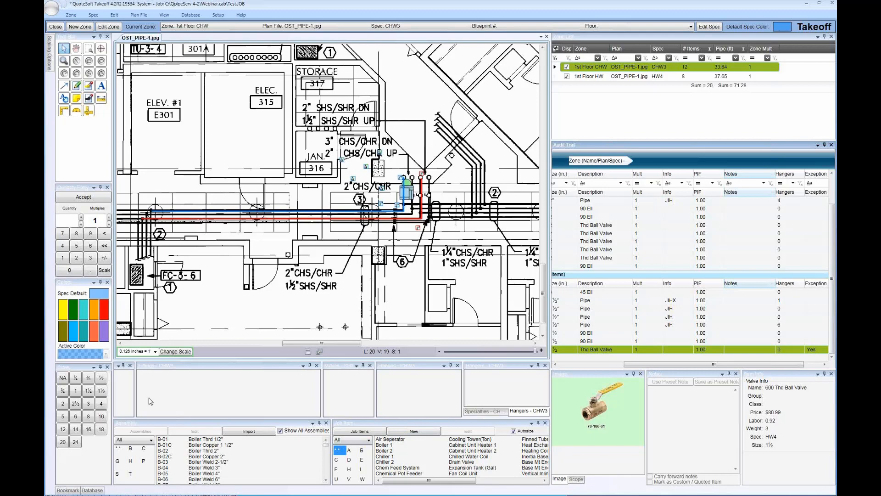
left_click(65, 404)
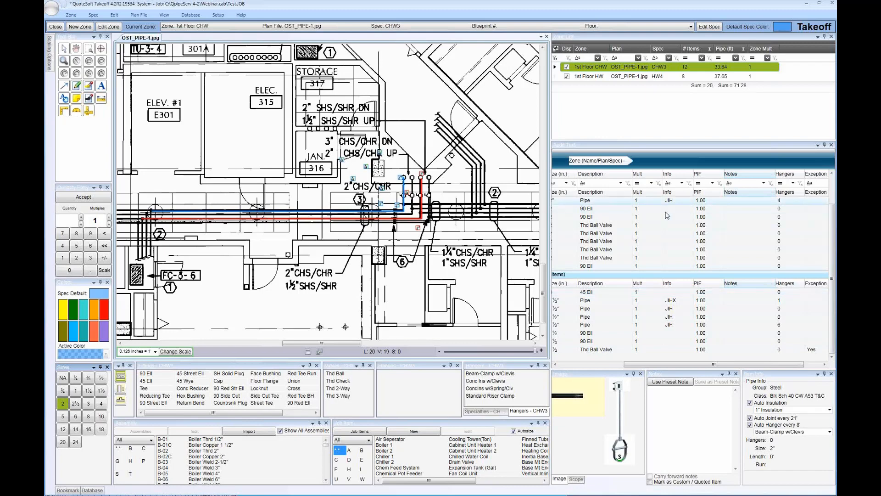
Trace the 1st Floor CHW 90 ells on lines 5 and 6 and the ball valves on lines 8 and 9 to the drawing
left_click(604, 365)
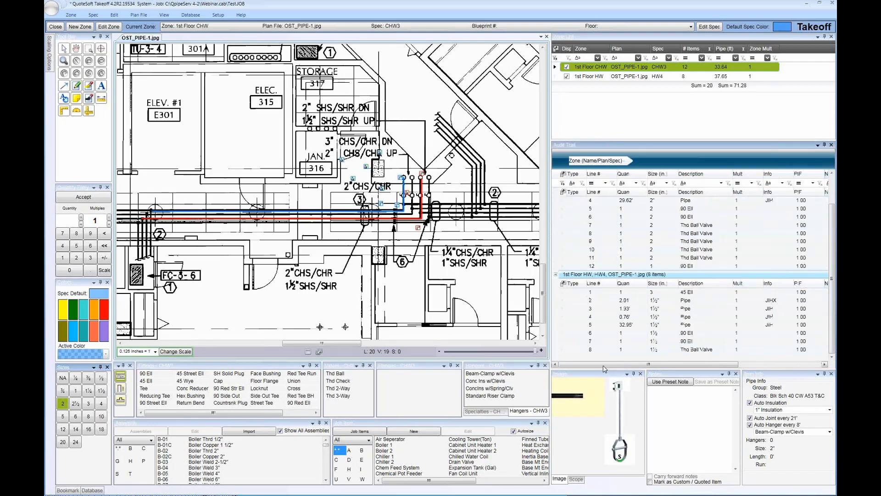
left_click(644, 210)
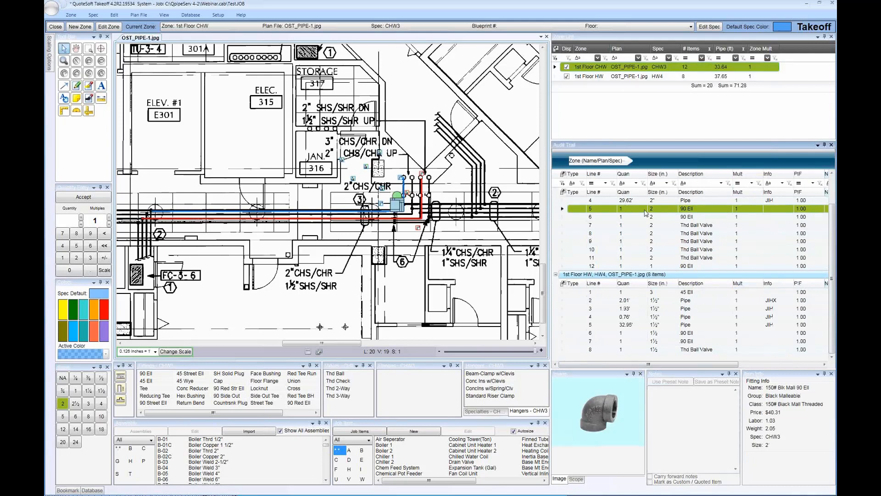
left_click(667, 217)
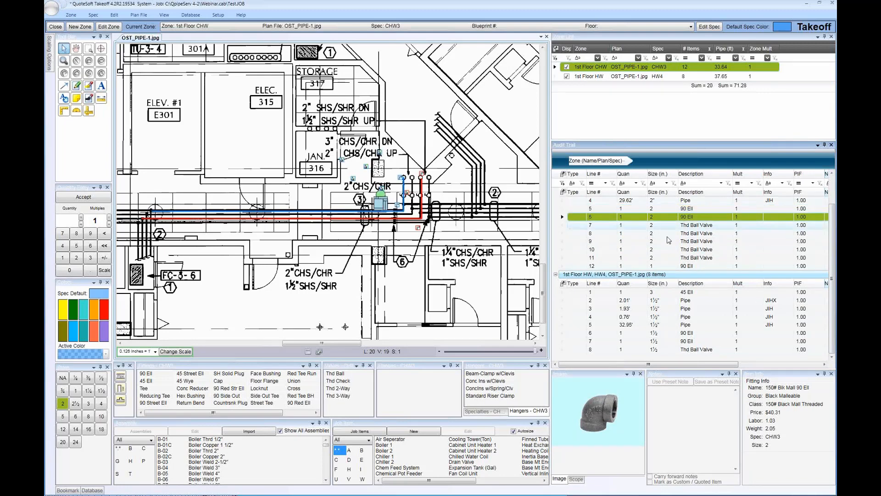
left_click(668, 235)
left_click(662, 242)
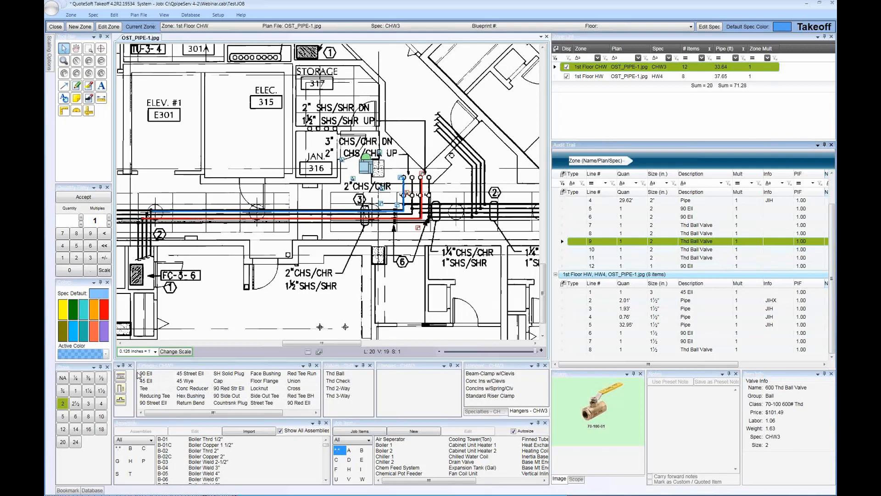
Choose the threaded ball valve for takeoff, enter the note "Per Add#1", and carry notes forward to new items
left_click(341, 373)
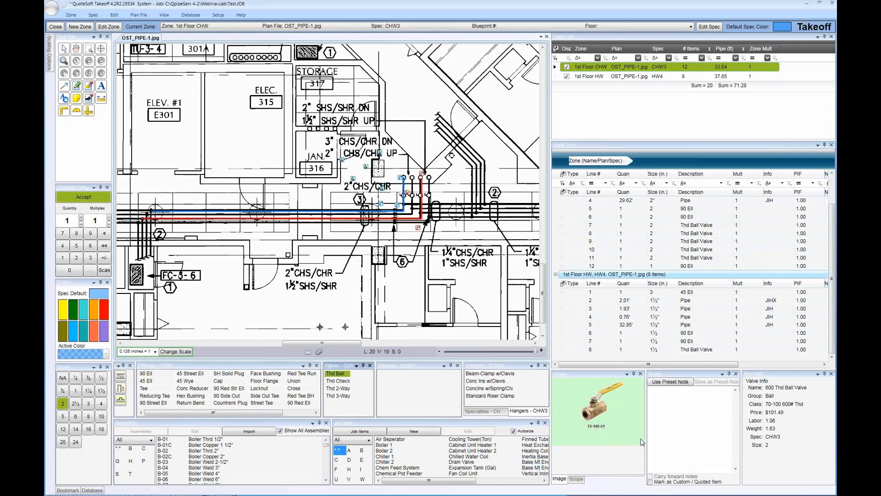
left_click(690, 421)
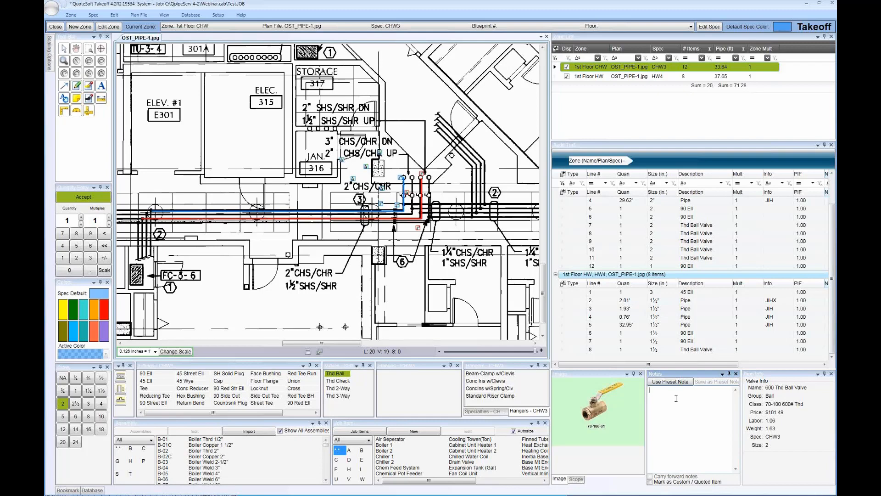
type("Per Add#1")
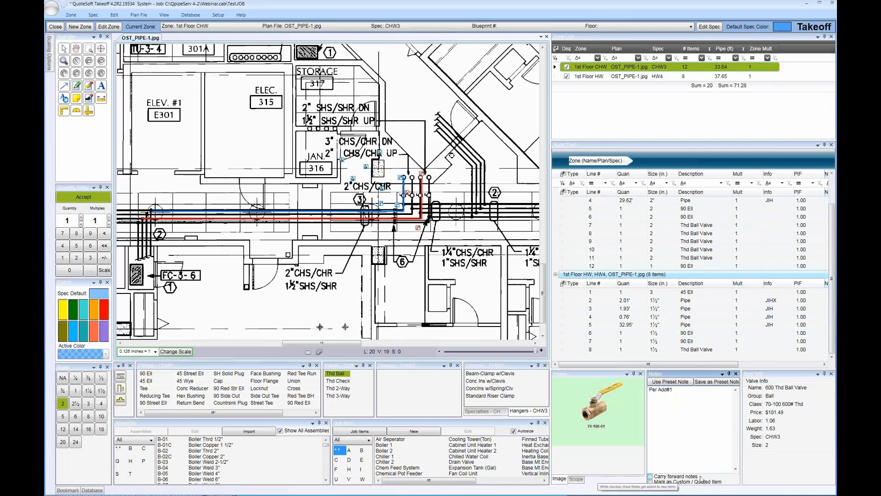
left_click(650, 476)
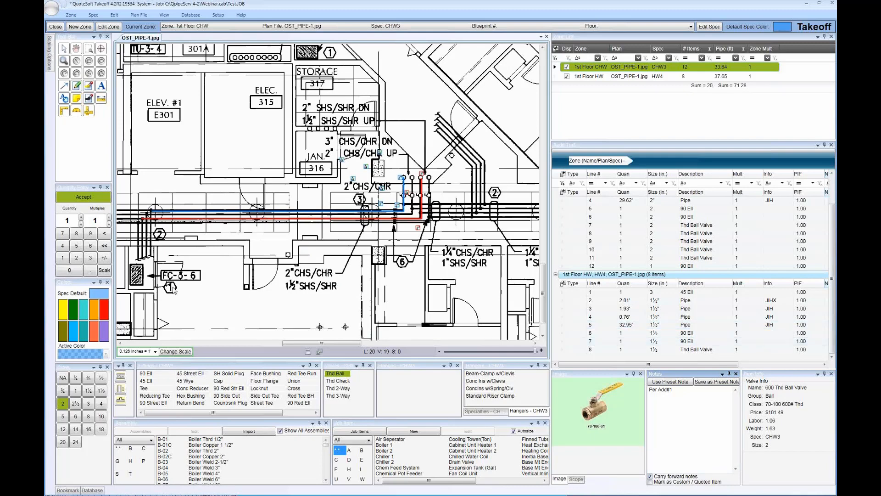
Place two 2" threaded ball valves at the pipe risers with a multiple of -1, and check their notes in the audit trail
left_click(109, 224)
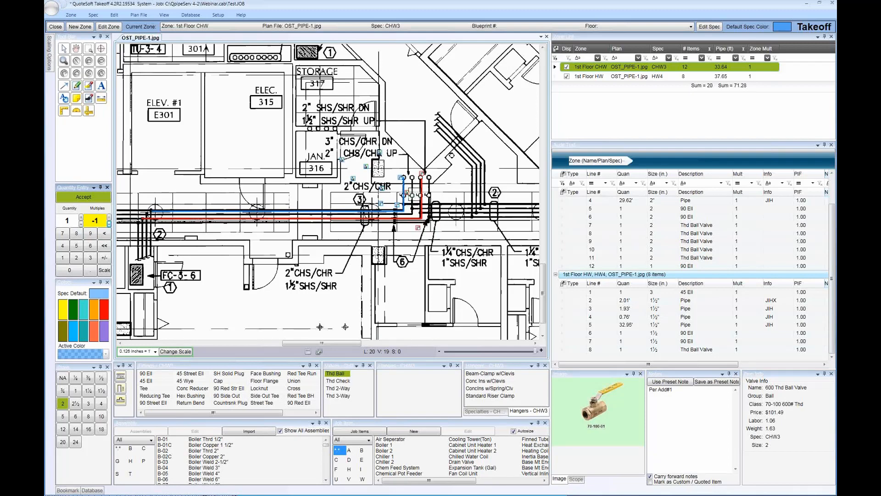
left_click(414, 194)
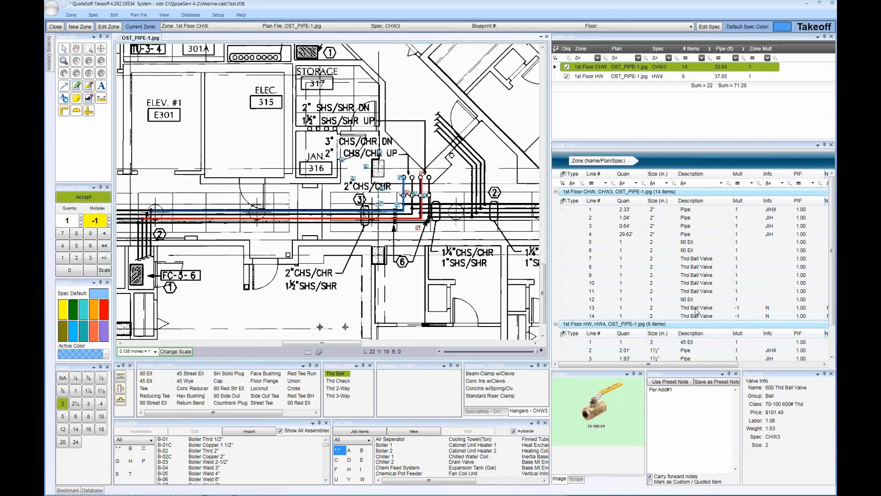
key("Escape")
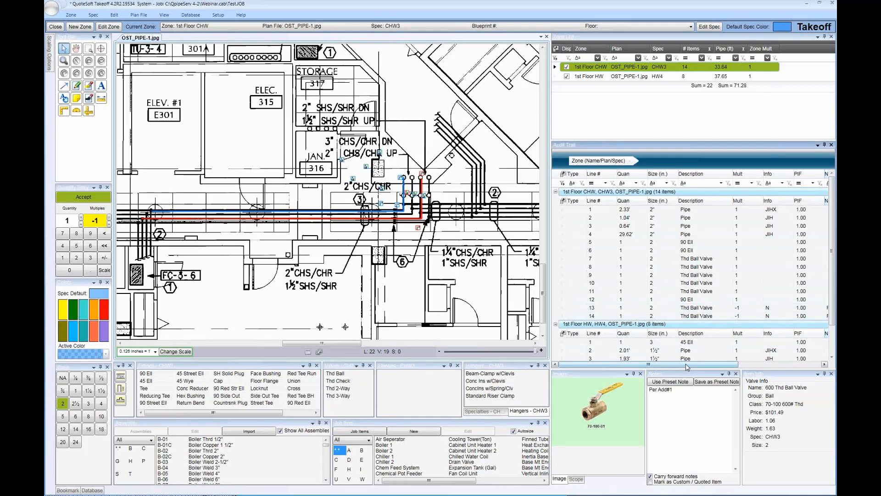
left_click_drag(684, 363, 729, 364)
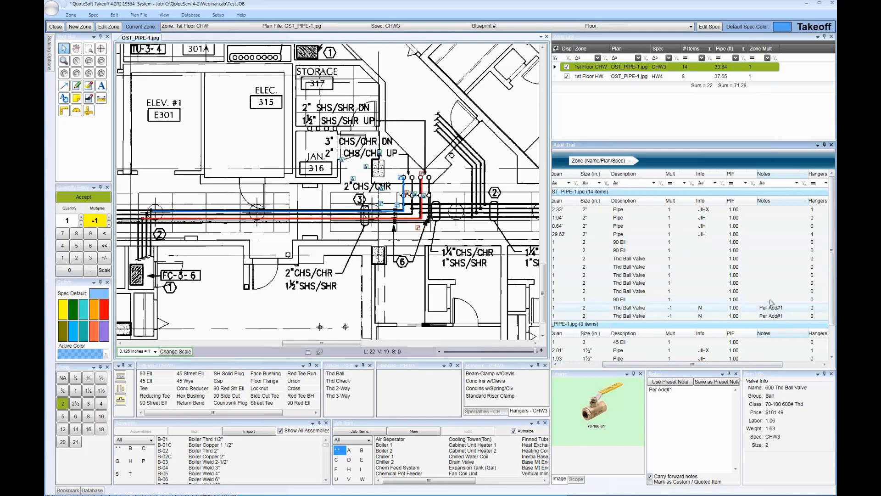
left_click(776, 317)
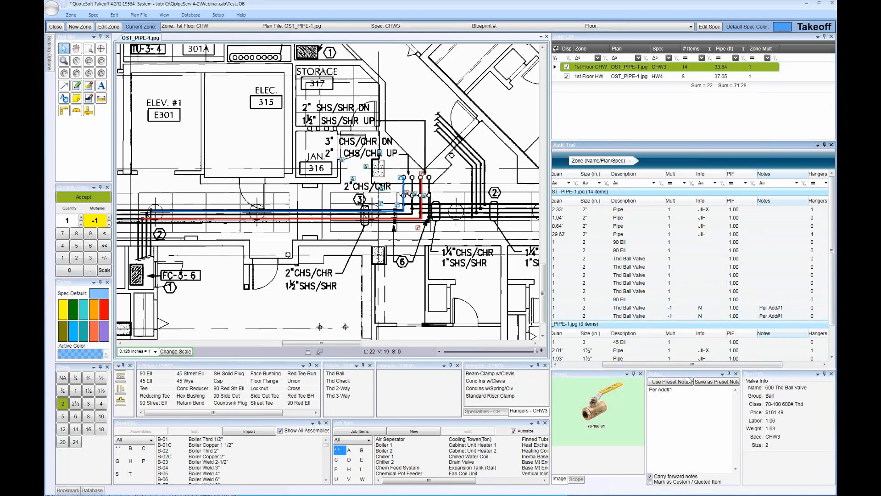
Reset the multiple to 1 and place four 2" 90 ells around the risers with the carried-forward note
left_click(109, 218)
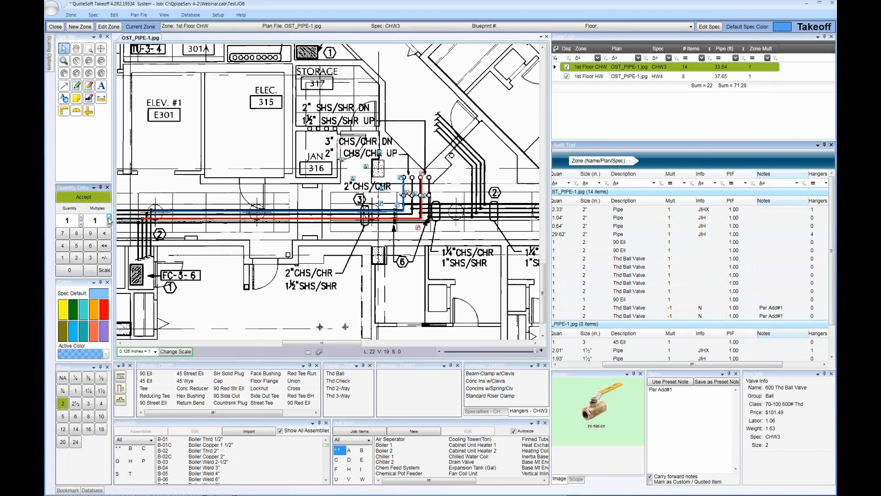
left_click(150, 374)
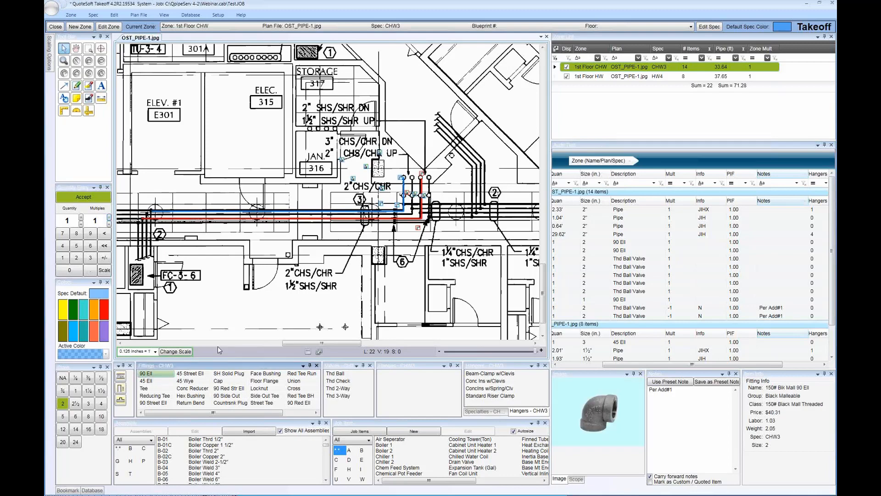
left_click(418, 240)
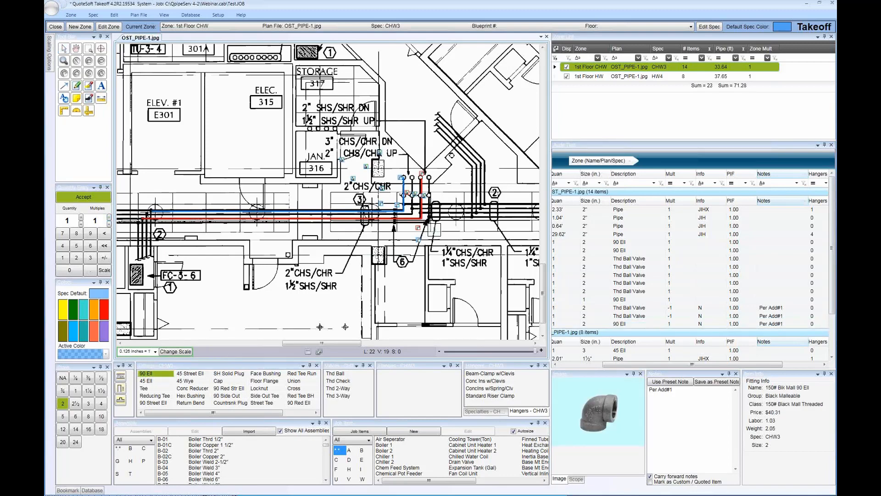
left_click(434, 229)
left_click(439, 184)
left_click(415, 292)
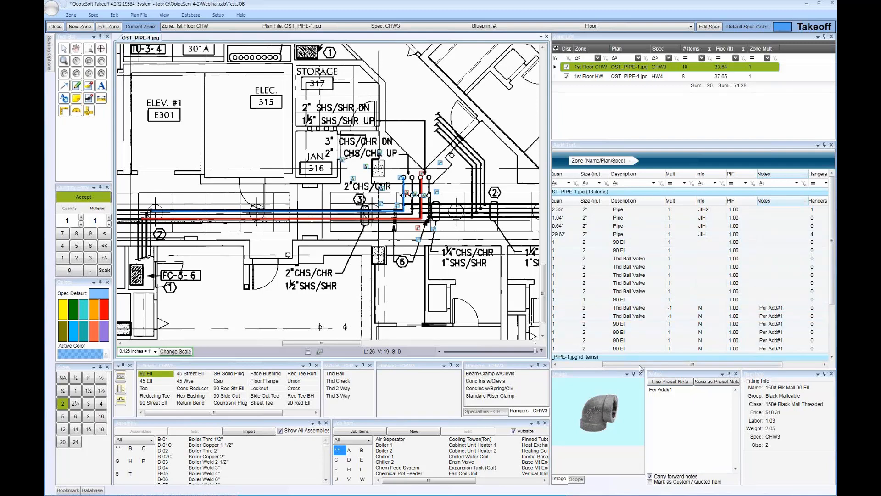
left_click_drag(640, 365, 593, 376)
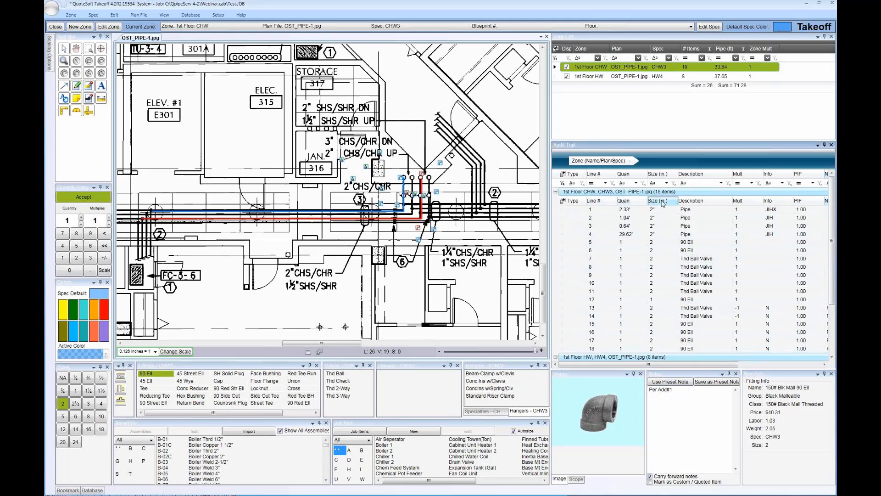
Reorder the audit trail columns so Size precedes Quan, PIF follows Exception, and Hangers comes before Mult
left_click_drag(658, 201, 619, 204)
left_click_drag(620, 203, 619, 203)
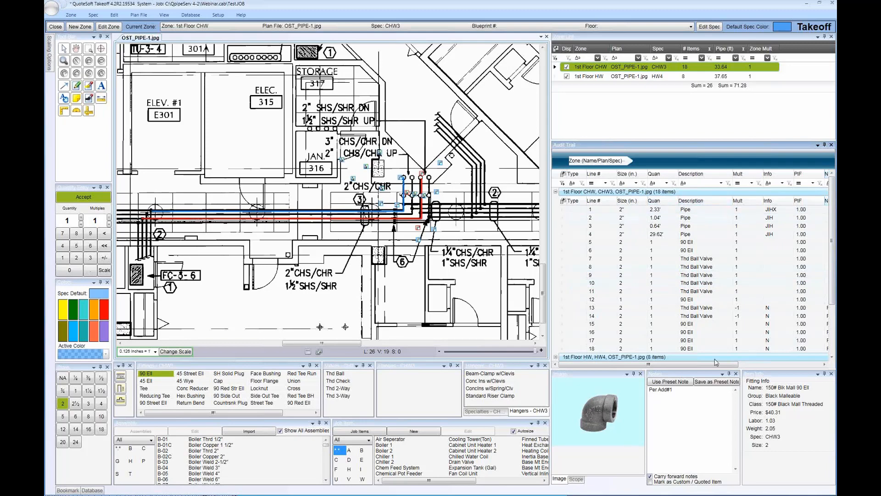
scroll(764, 361, "down", 1)
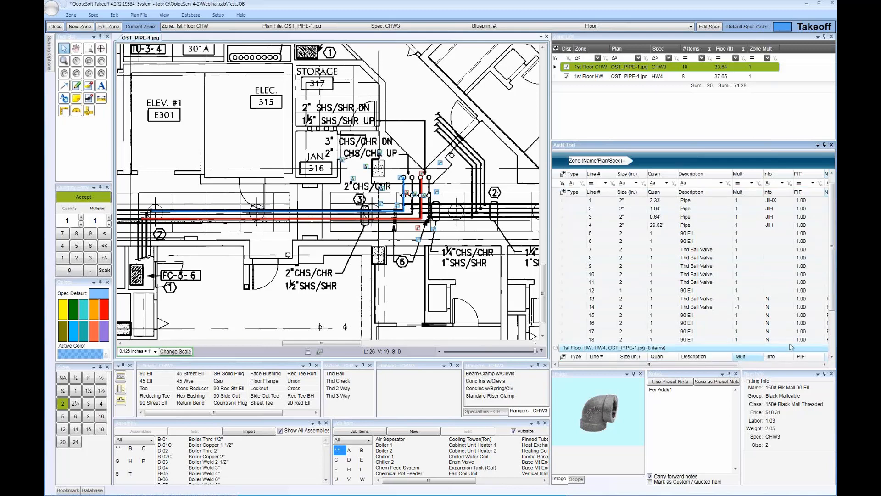
scroll(811, 359, "right", 5)
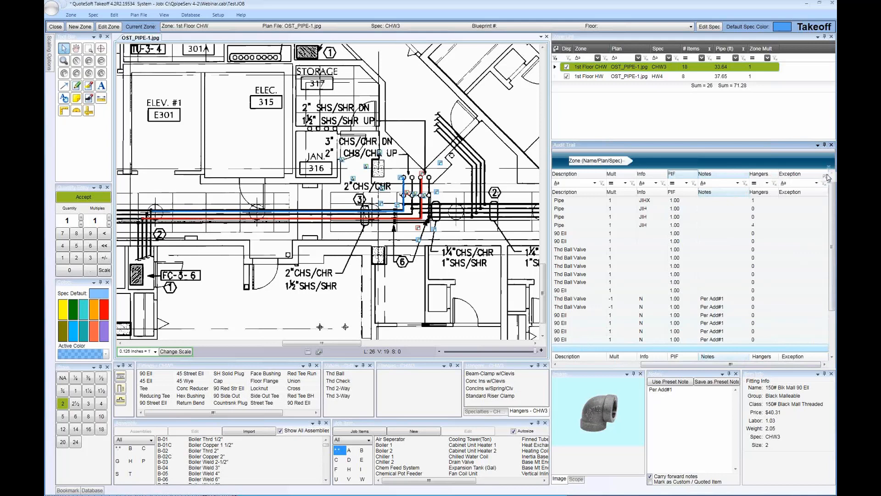
left_click_drag(829, 178, 826, 178)
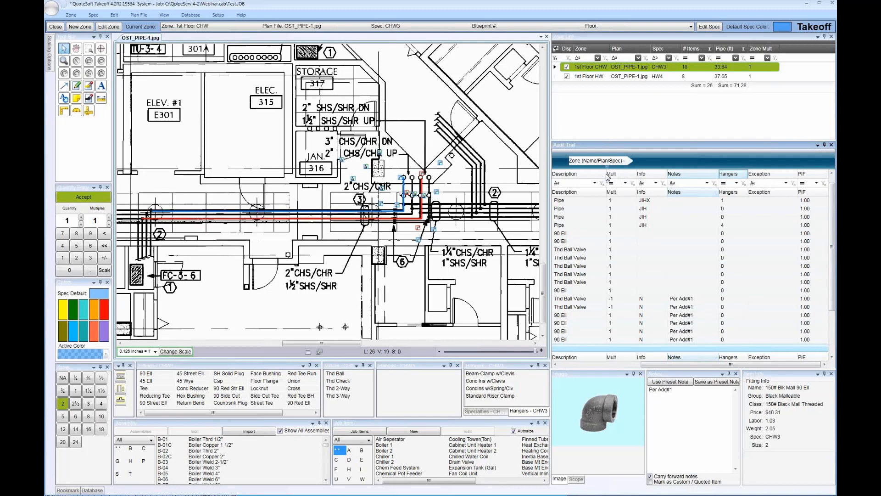
left_click_drag(608, 177, 607, 178)
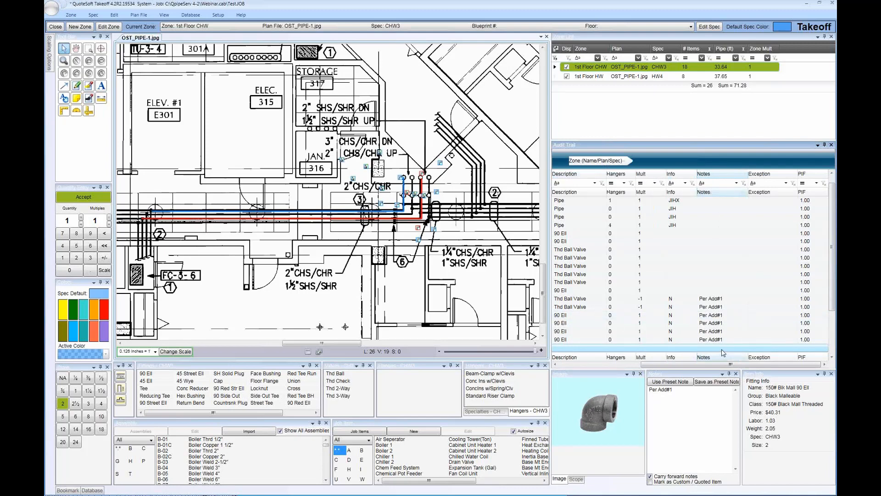
left_click_drag(710, 364, 598, 377)
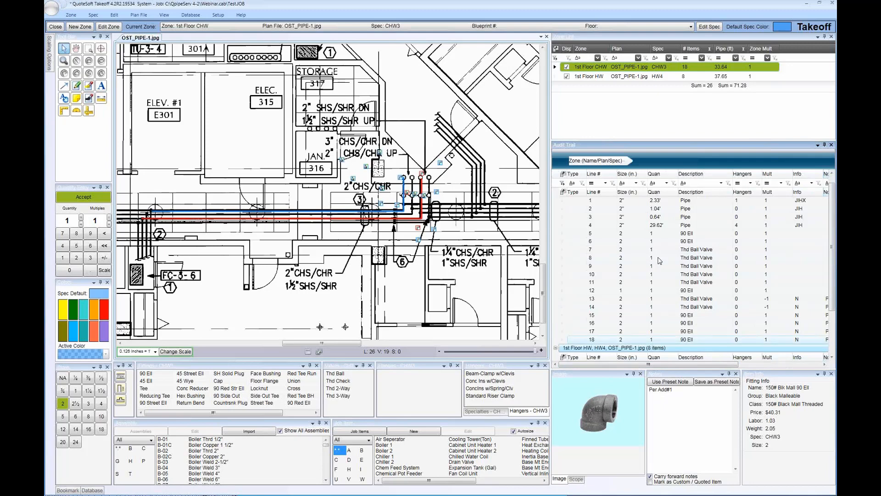
Add the Color column to the audit trail and review the item colors in both zone groups
left_click(566, 192)
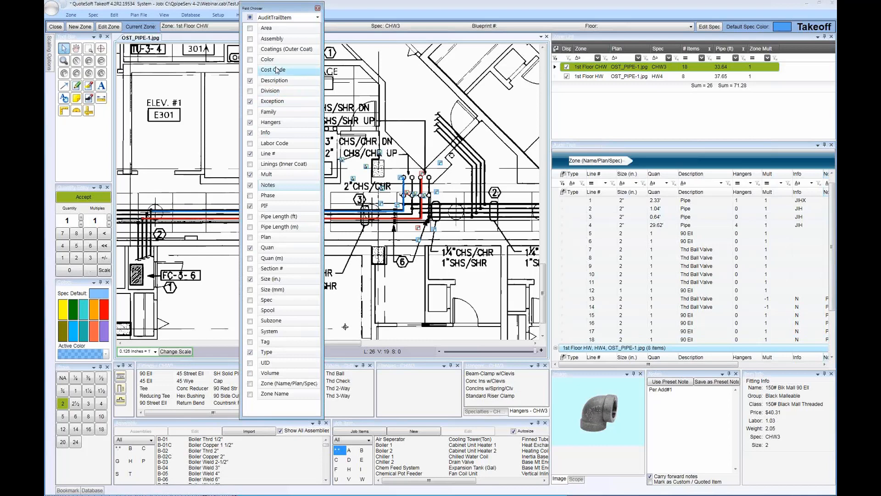
left_click(250, 60)
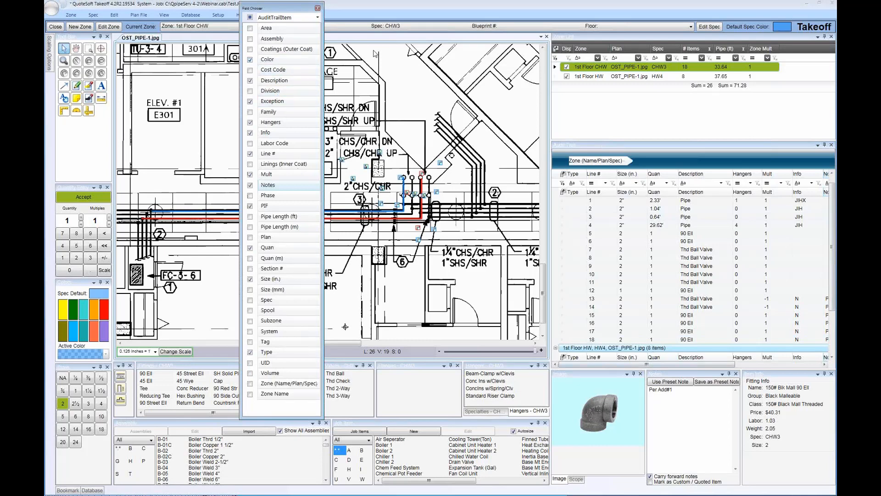
left_click(317, 8)
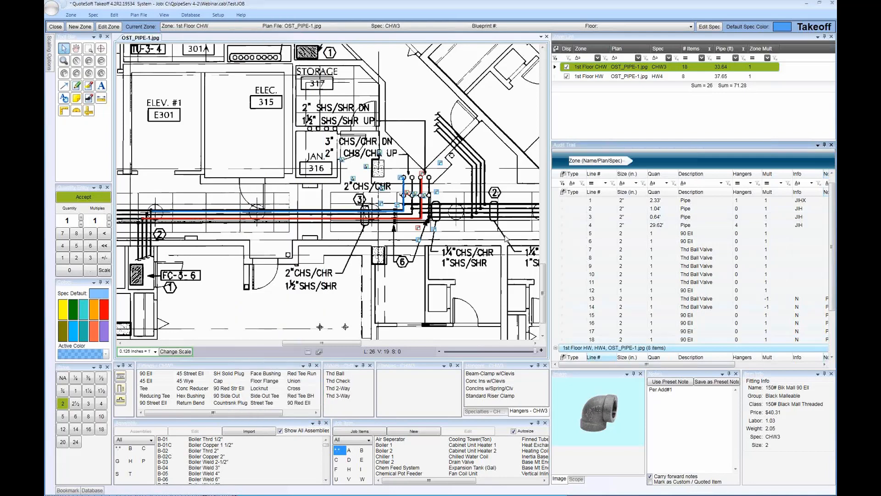
left_click_drag(644, 364, 738, 373)
scroll(764, 305, "down", 3)
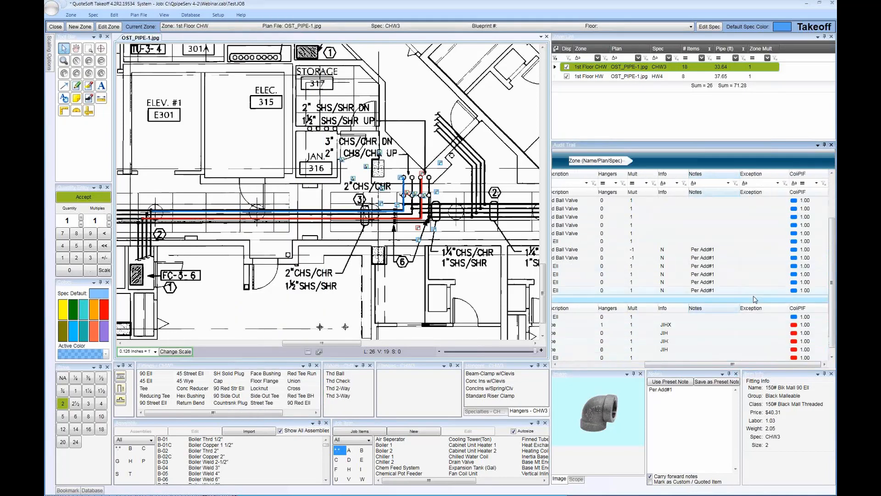
scroll(753, 304, "down", 2)
scroll(750, 299, "up", 3)
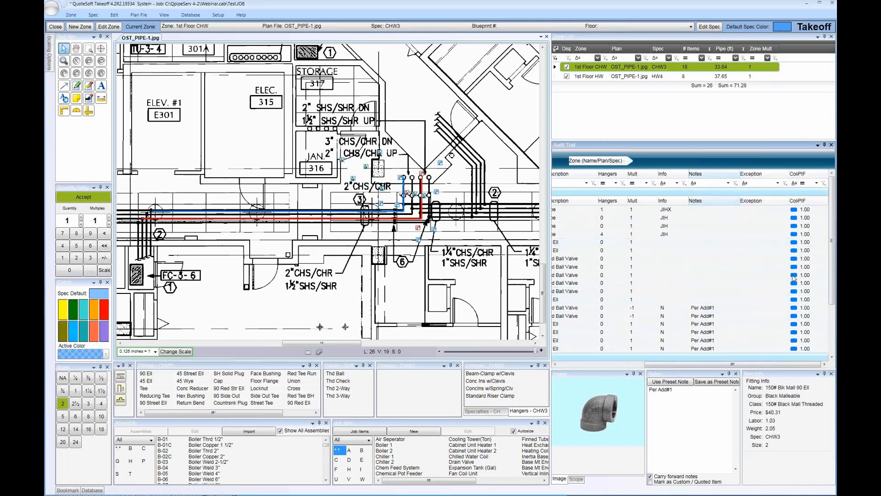
left_click_drag(672, 367, 586, 367)
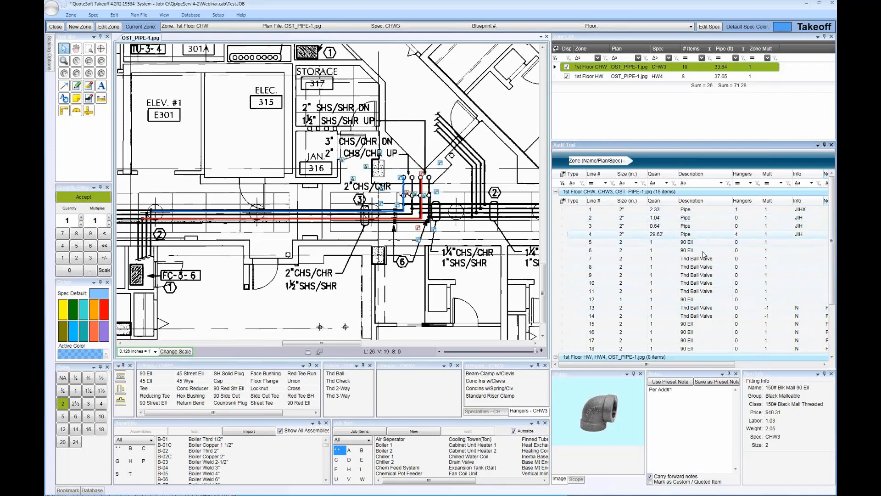
Filter the audit trail's Description column to show only 90 Ell items in both zones
left_click(721, 184)
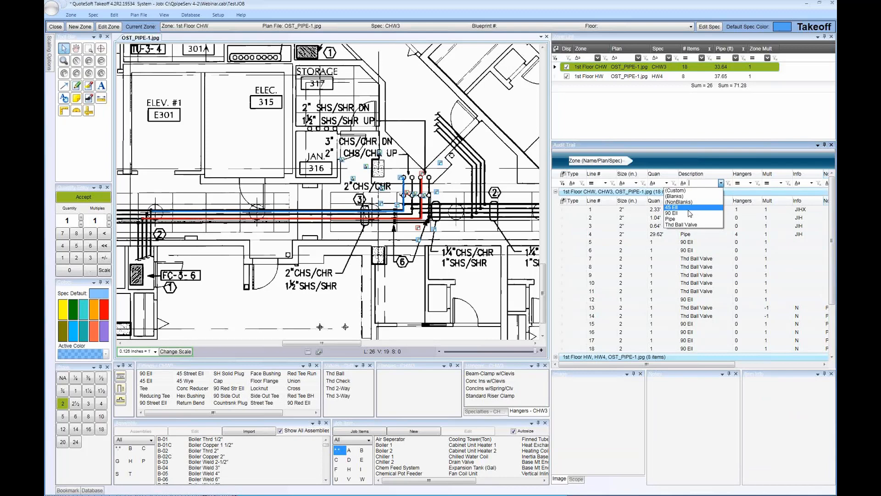
left_click(682, 213)
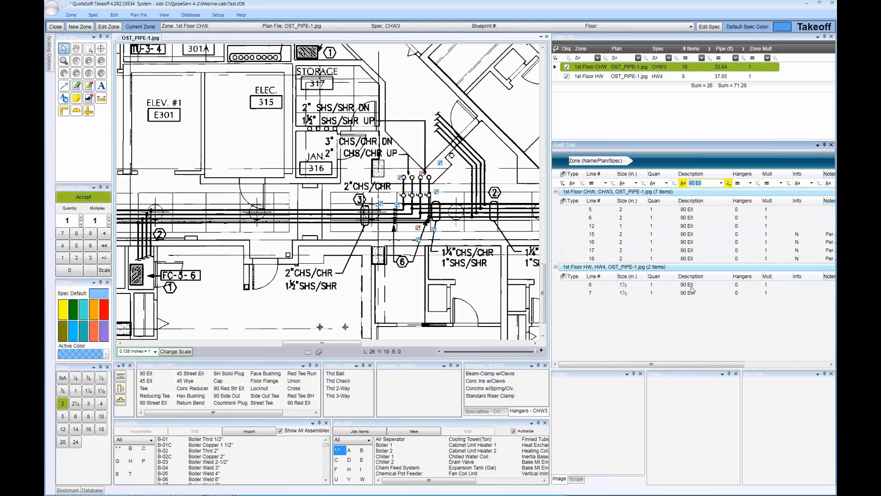
left_click(692, 293)
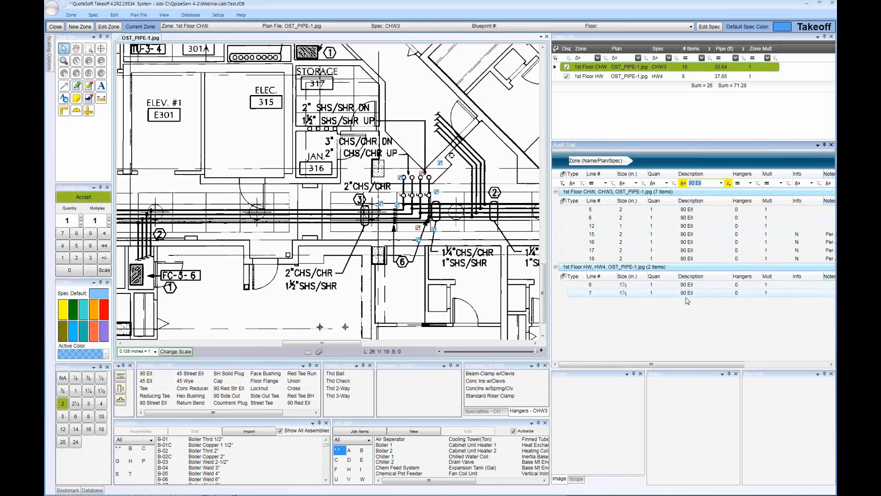
Switch the Description filter to Pipe and locate individual 2" CHW pipe lines on the plan
left_click(721, 183)
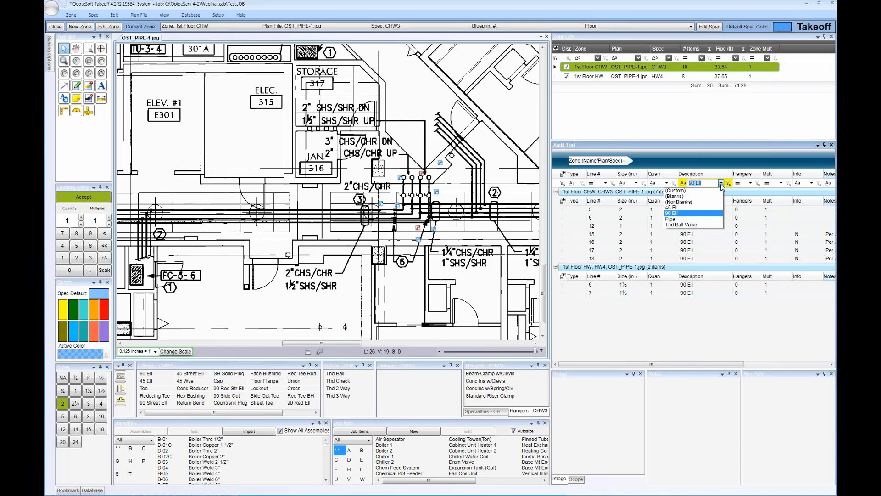
left_click(689, 219)
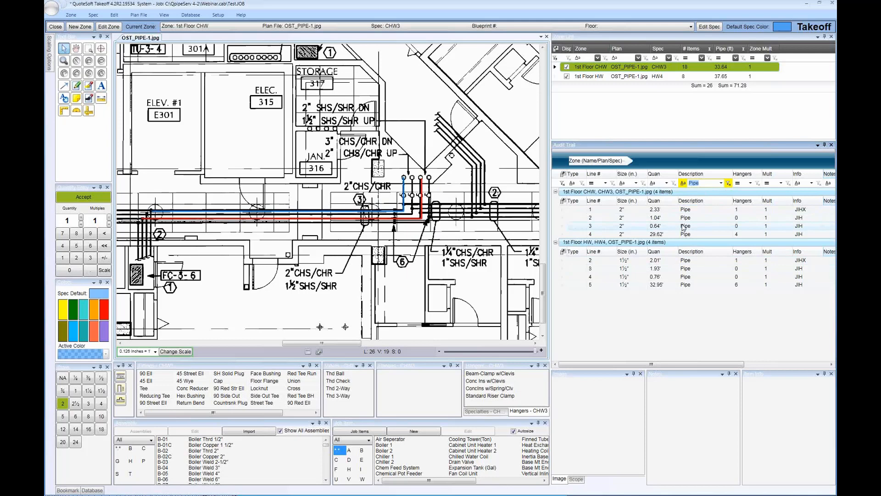
left_click(684, 228)
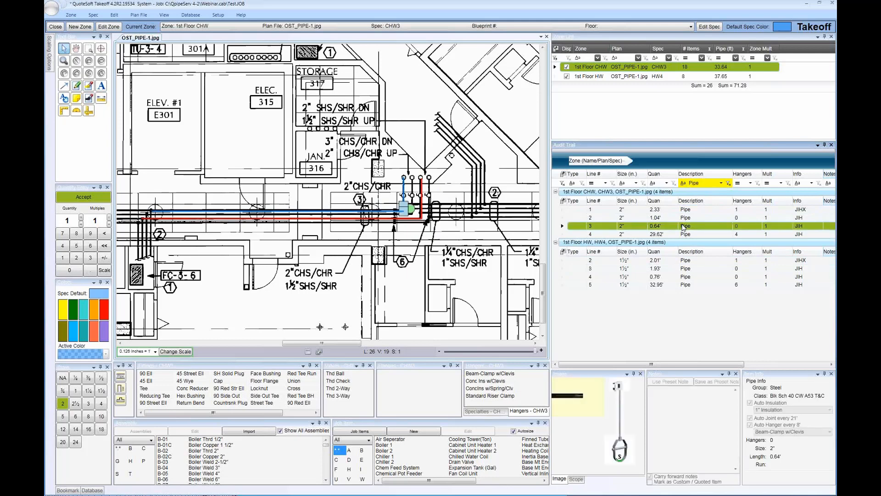
left_click(642, 210)
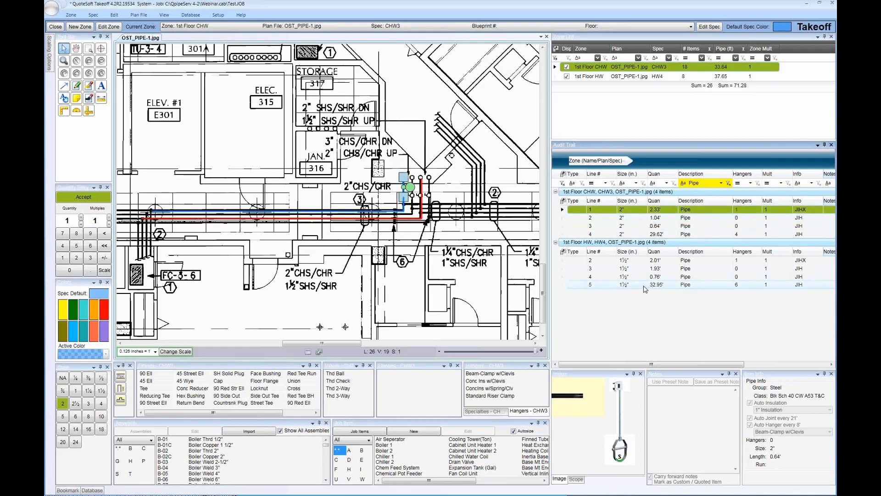
Select all filtered pipes in both zones and try to globally change their hangers to Conc Ins w/Clevis
left_click(645, 286, "shift")
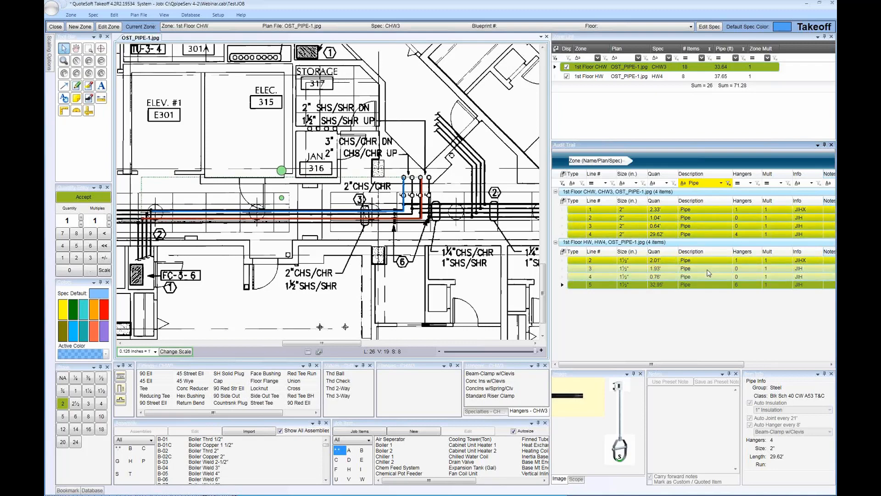
right_click(614, 269)
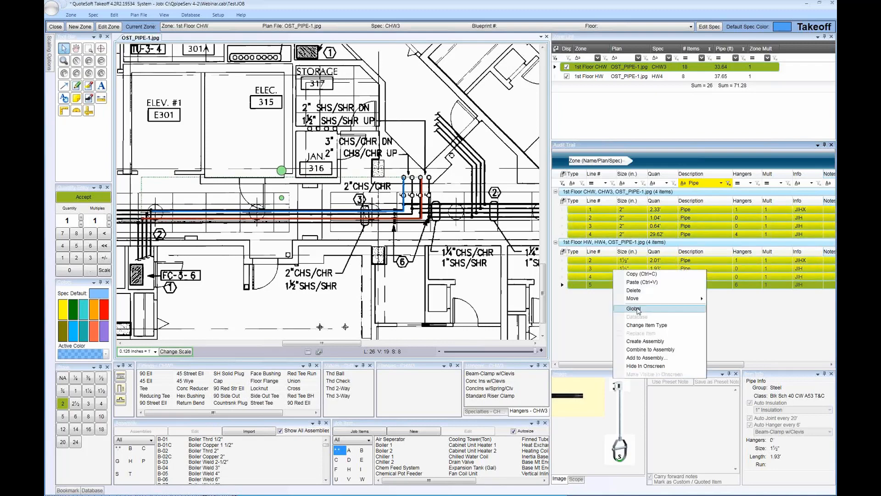
left_click(638, 310)
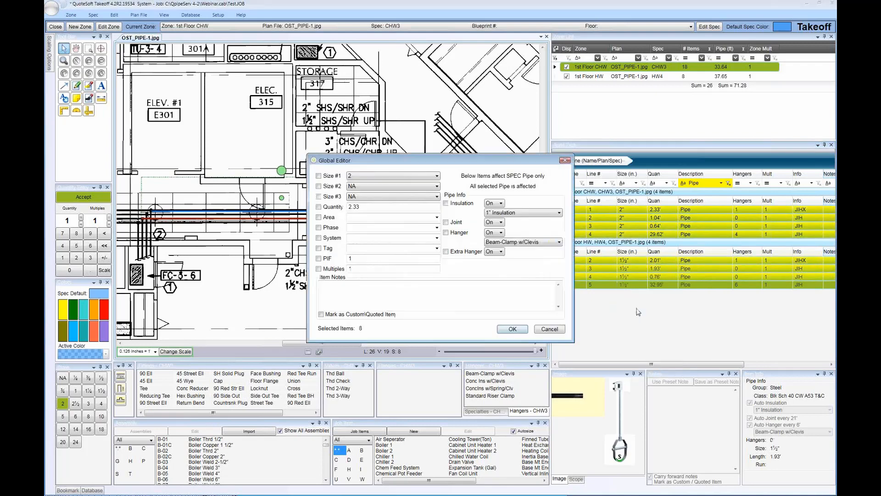
left_click(446, 233)
left_click(511, 243)
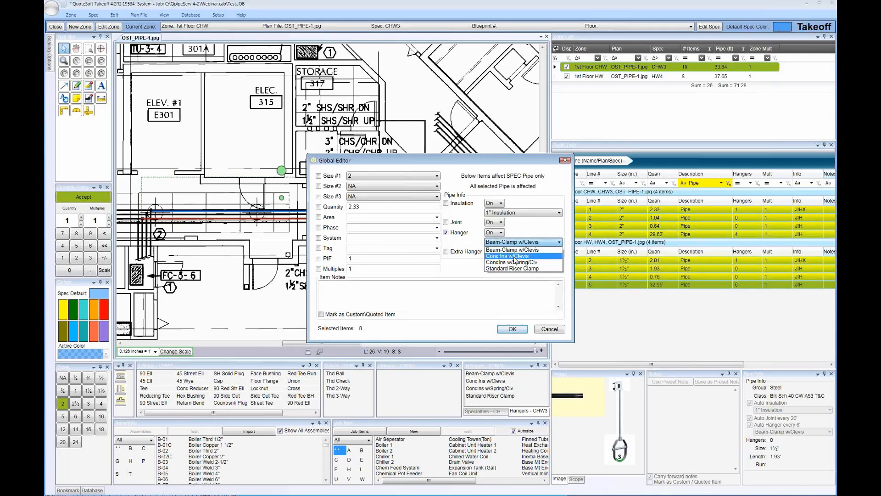
left_click(514, 256)
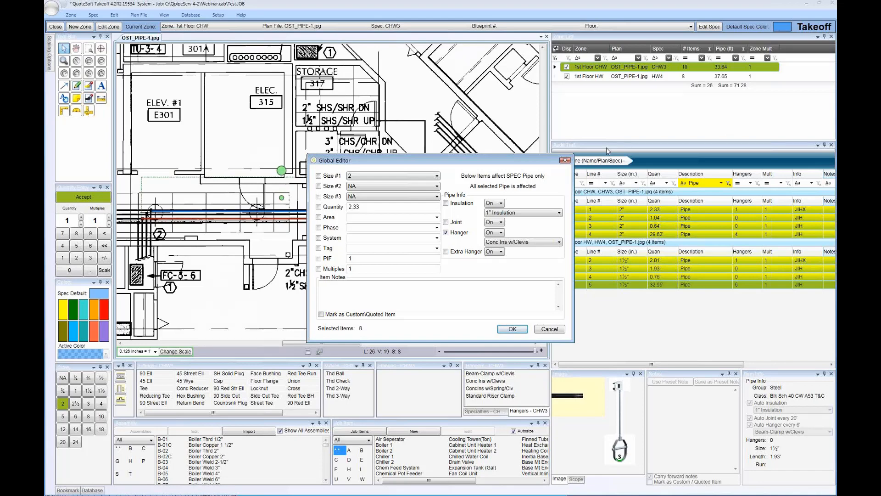
left_click(549, 329)
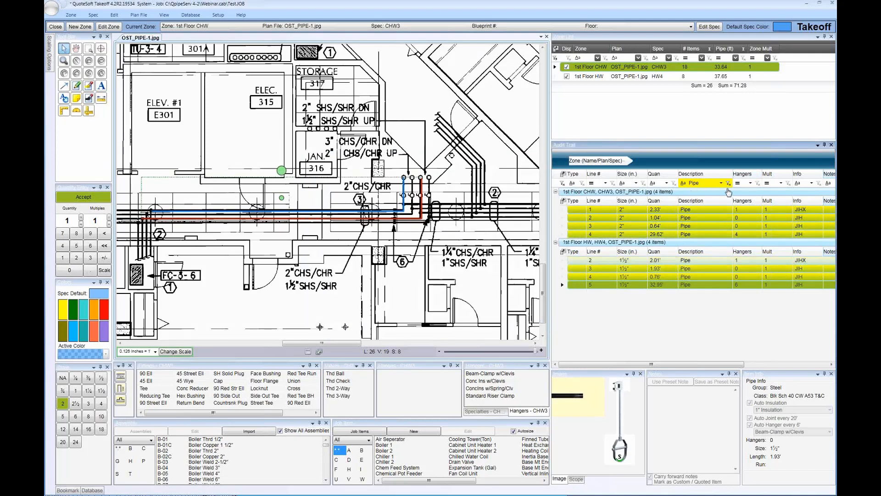
Clear the Pipe filter from the Description column and review the full item list of both zones
left_click(728, 185)
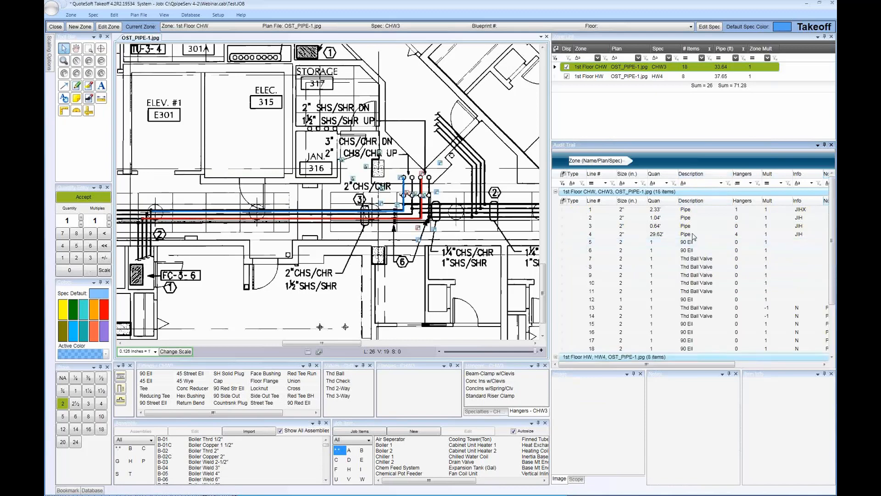
scroll(692, 311, "down", 3)
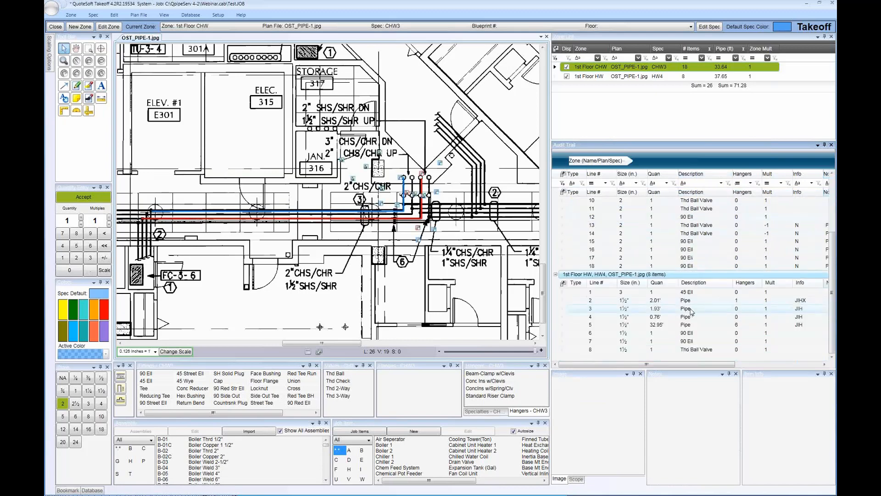
scroll(692, 311, "up", 3)
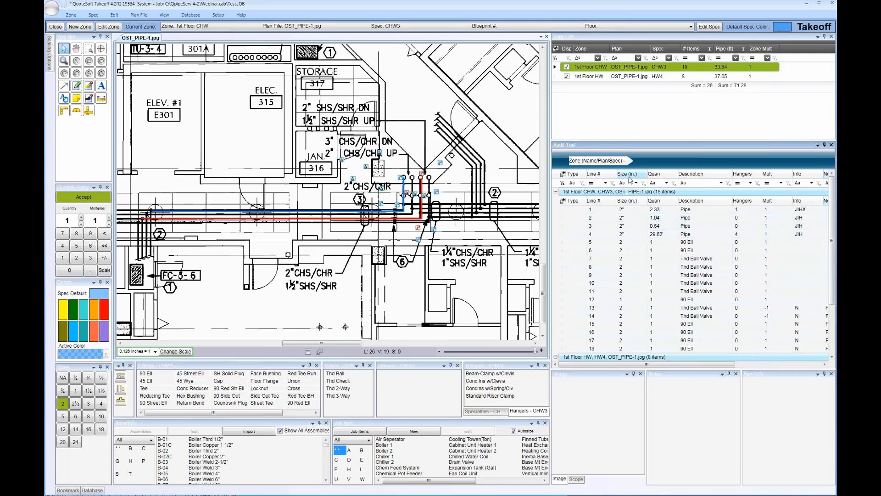
Start a custom Description filter with the condition Starts with 90 Ell
left_click(721, 184)
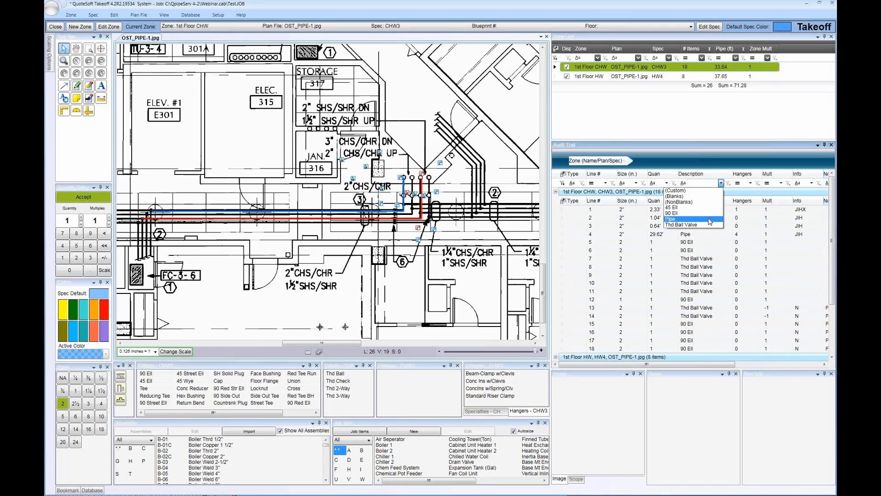
left_click(679, 195)
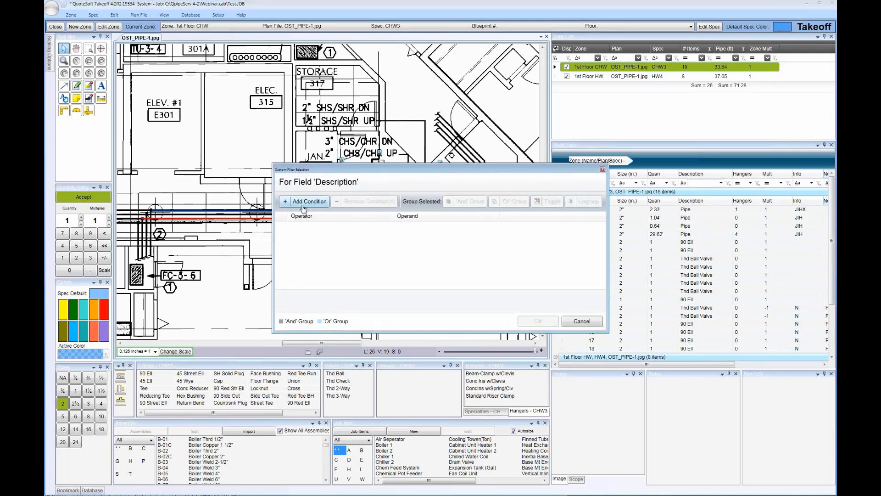
left_click(305, 202)
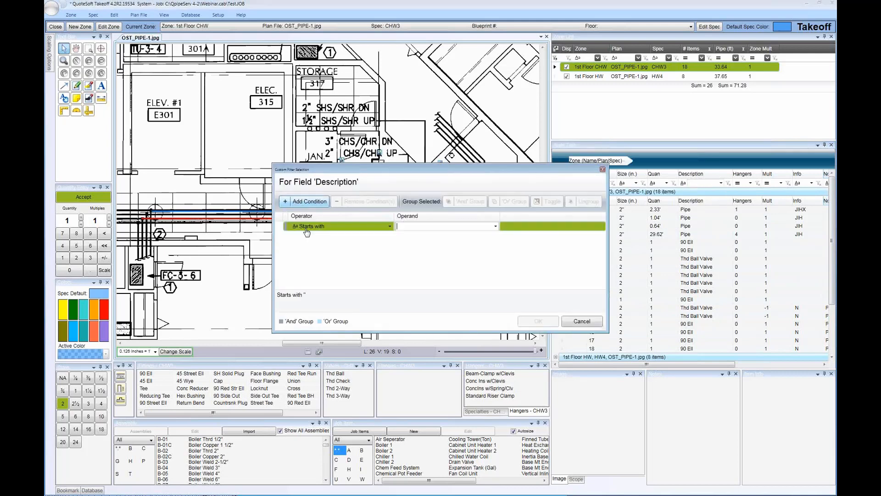
left_click(495, 226)
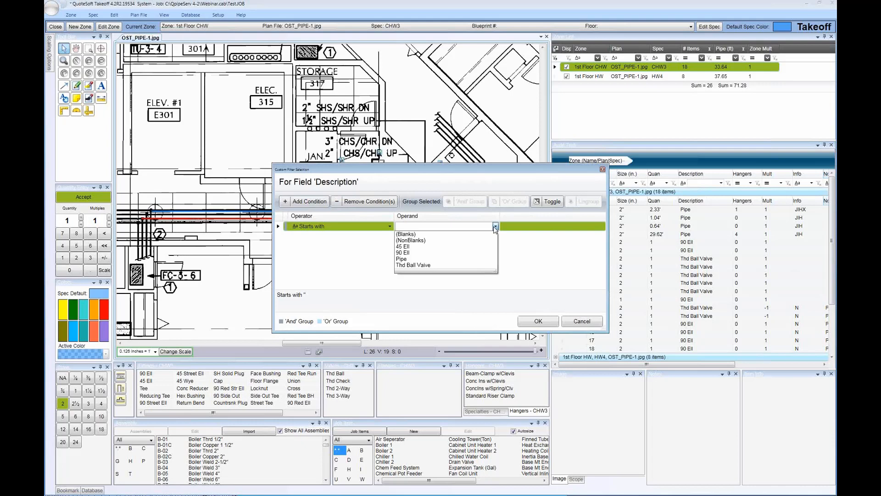
left_click(422, 253)
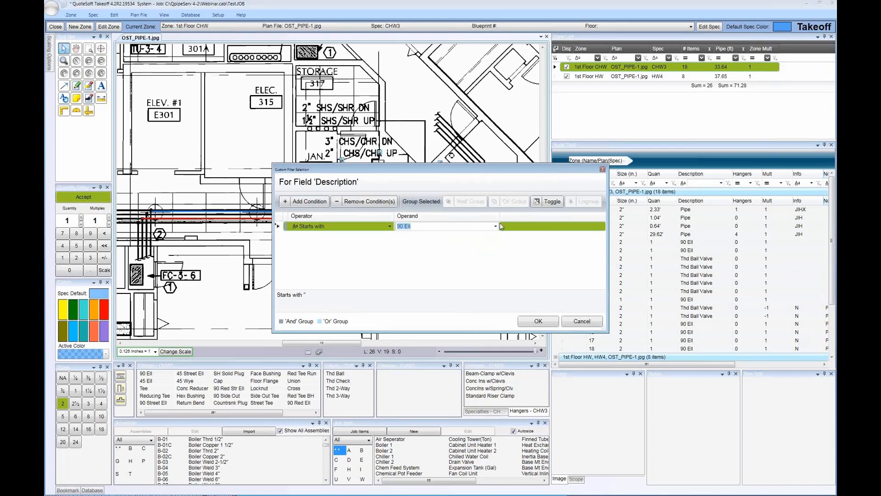
Add an Or condition Starts with Pipe to the custom filter, apply it, and review the filtered items
left_click(311, 202)
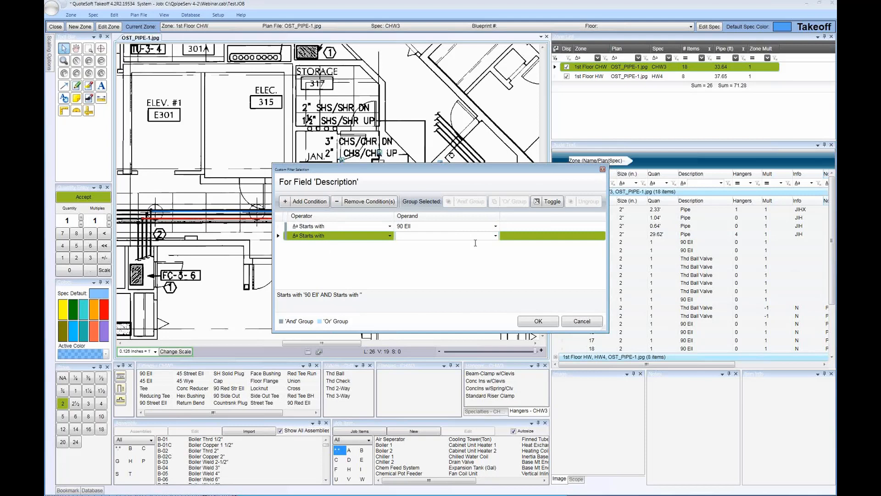
left_click(554, 204)
left_click(405, 235)
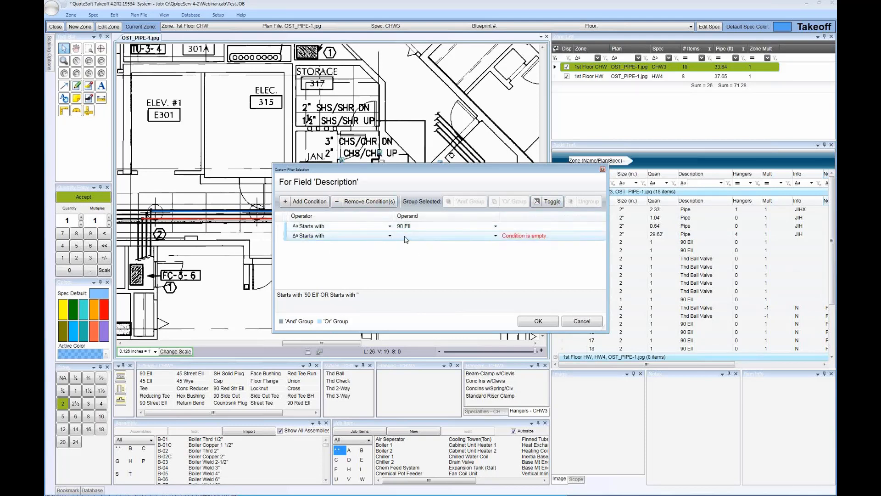
left_click(496, 235)
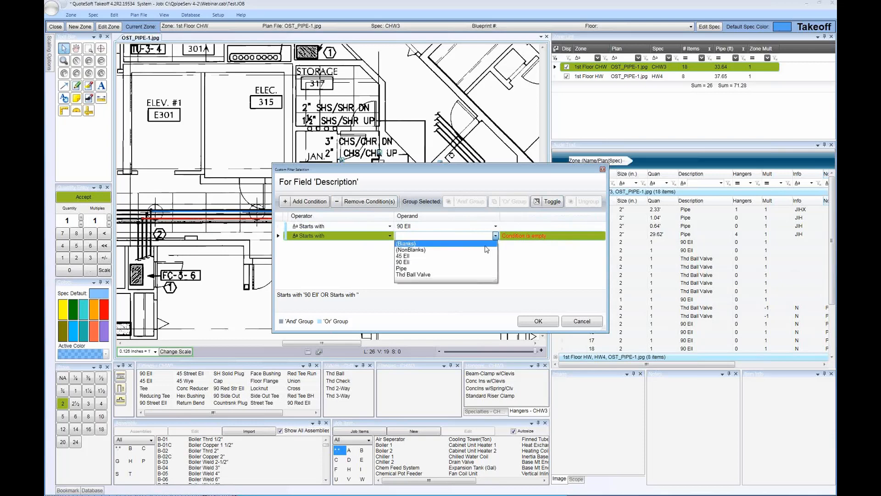
left_click(446, 269)
left_click(538, 321)
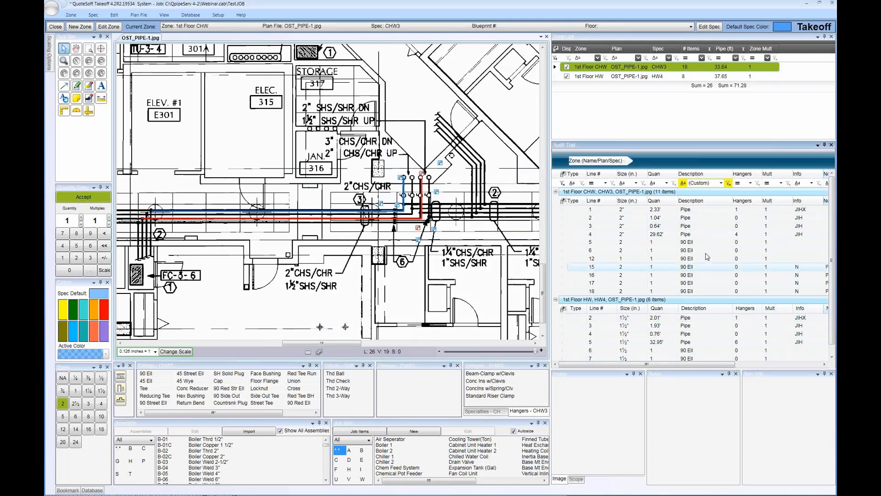
scroll(684, 254, "down", 1)
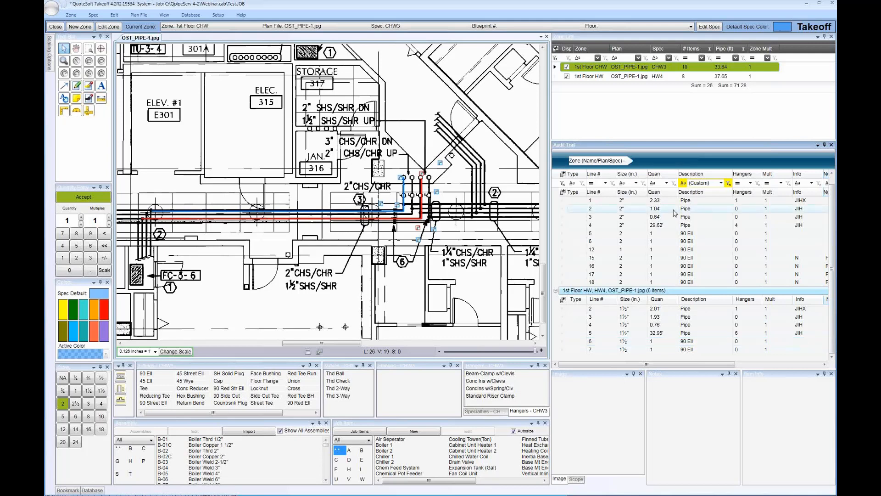
Start a new zone and name it 2nd Floor CHW
left_click(76, 28)
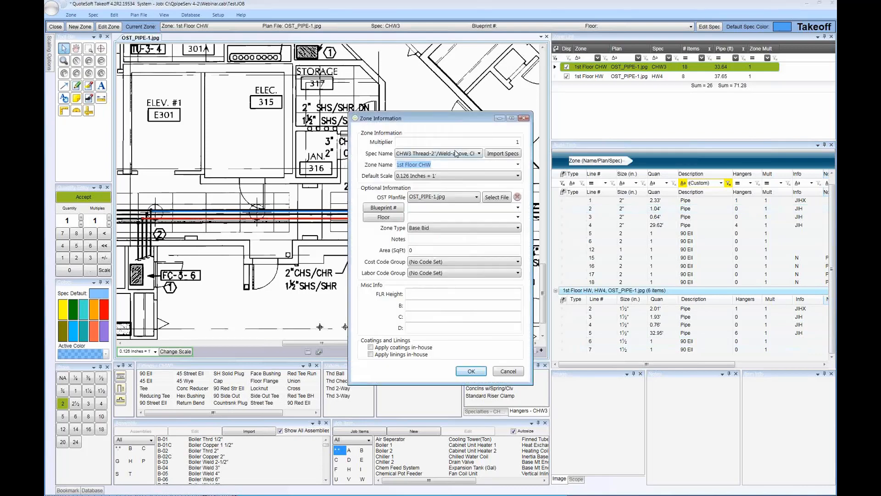
left_click(406, 164)
double_click(400, 165)
type("2nd Floor")
key("Delete")
key("Delete")
key("Delete")
key("Delete")
key("Delete")
Assign M2 Piping HVAC Plan.tif as the new zone's plan file and create the zone
left_click(497, 198)
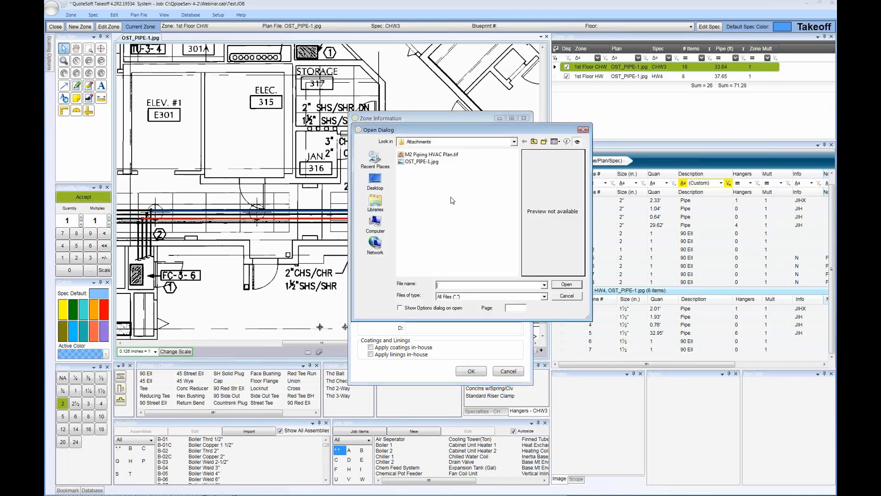
left_click(431, 154)
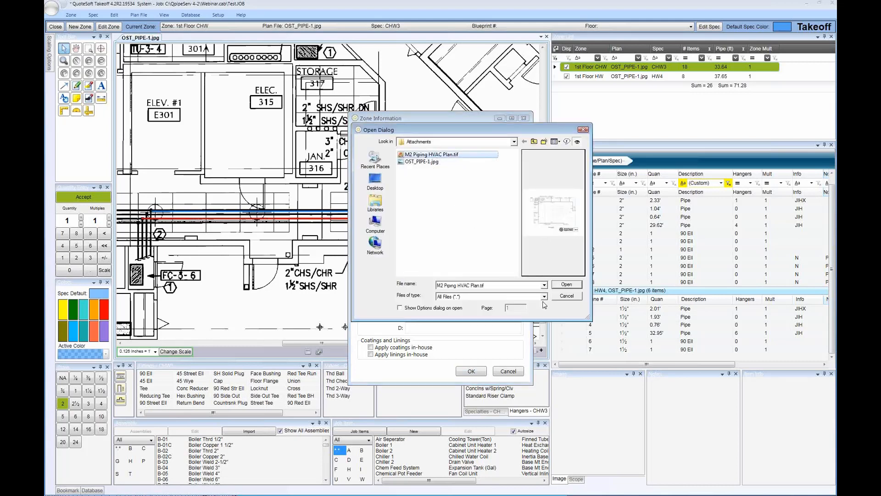
left_click(567, 285)
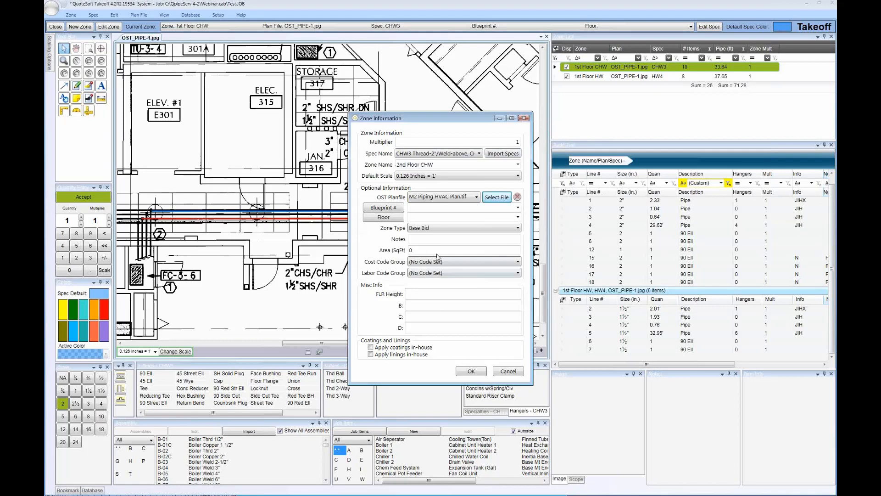
left_click(469, 372)
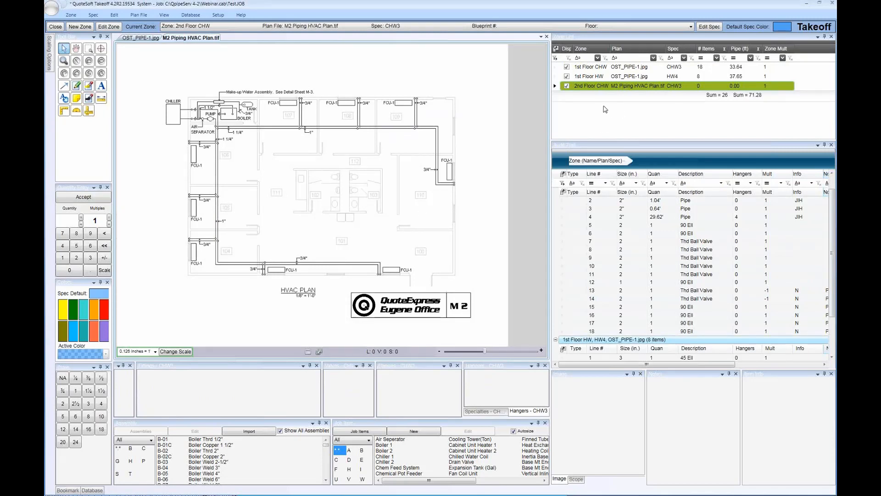
left_click(567, 86)
Redefine the M2 Piping HVAC Plan scale from the wall opening above the FCU-1 unit and accept updating scaled pipe
scroll(303, 284, "up", 2)
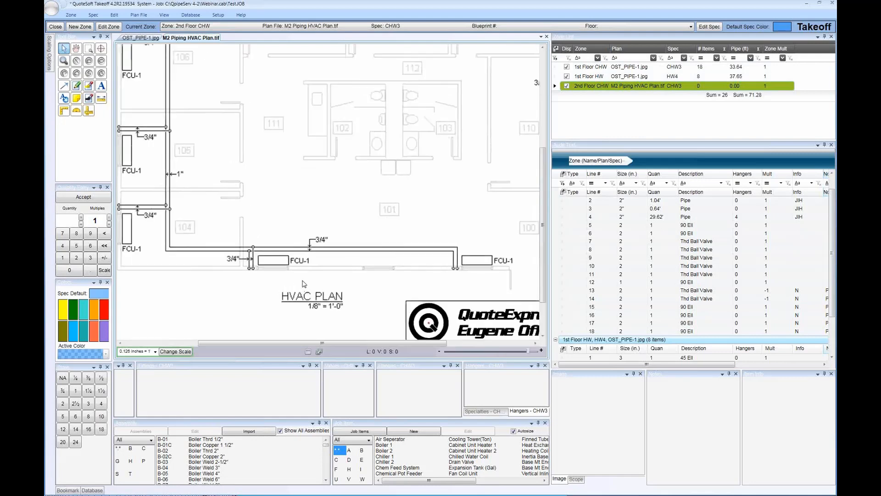
scroll(303, 284, "up", 2)
left_click(176, 352)
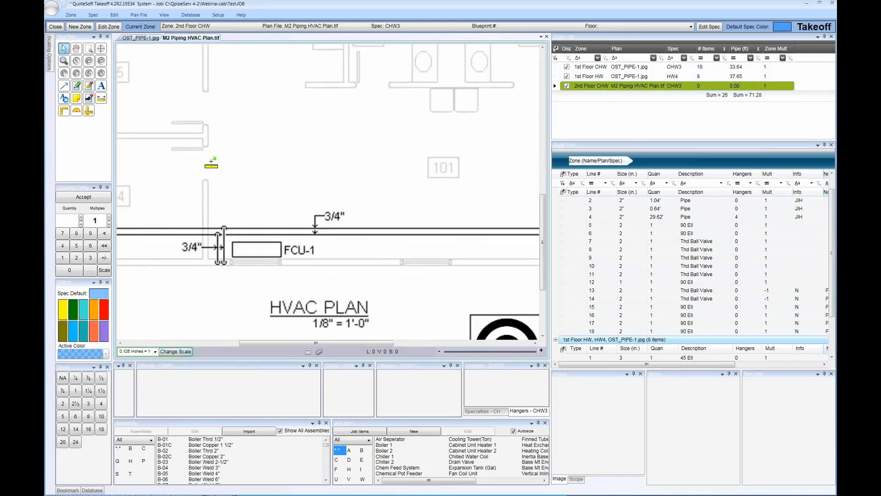
left_click(206, 146)
left_click(207, 178)
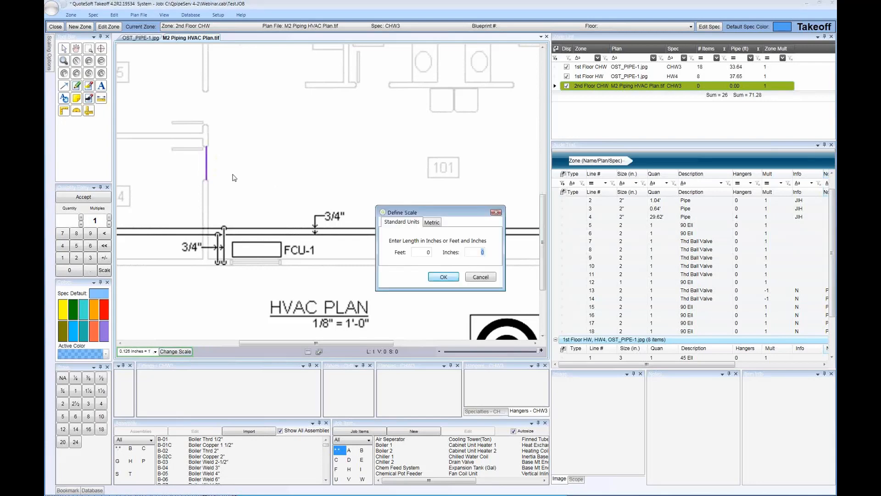
key("Return")
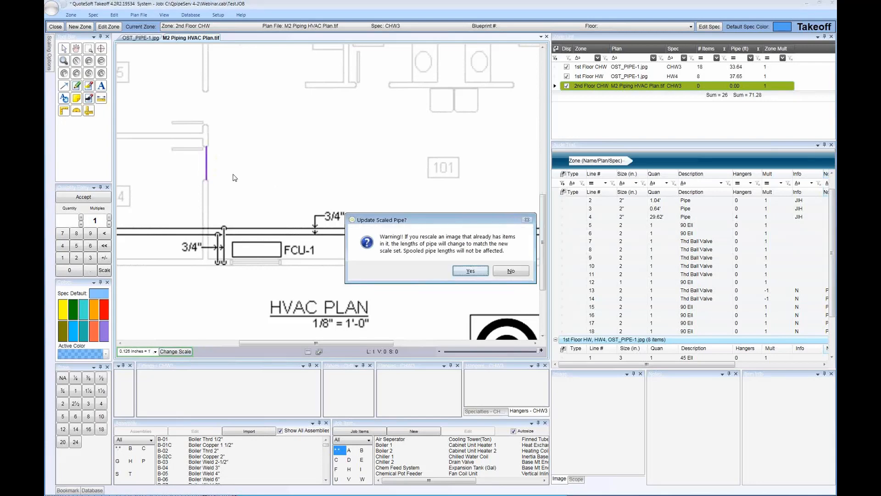
left_click(463, 272)
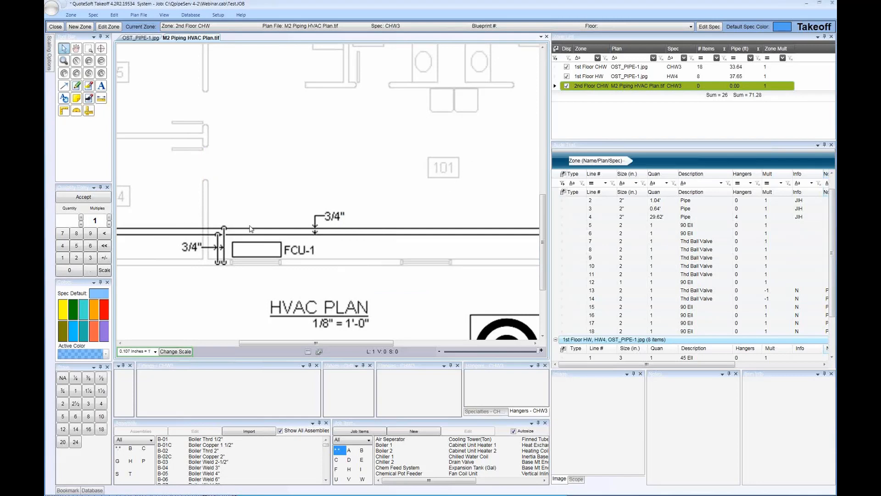
Place five 1" 90 Ell fittings on the plan, four above the FCU-1 unit and one below it
left_click(76, 391)
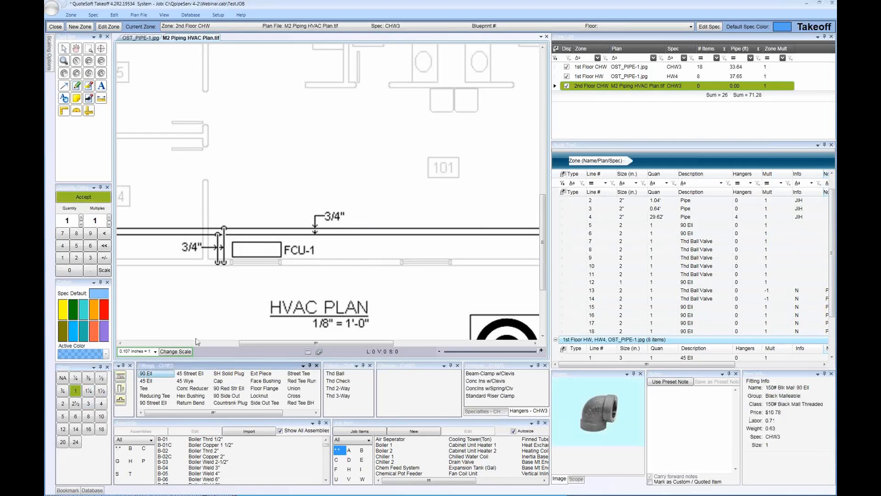
left_click(219, 214)
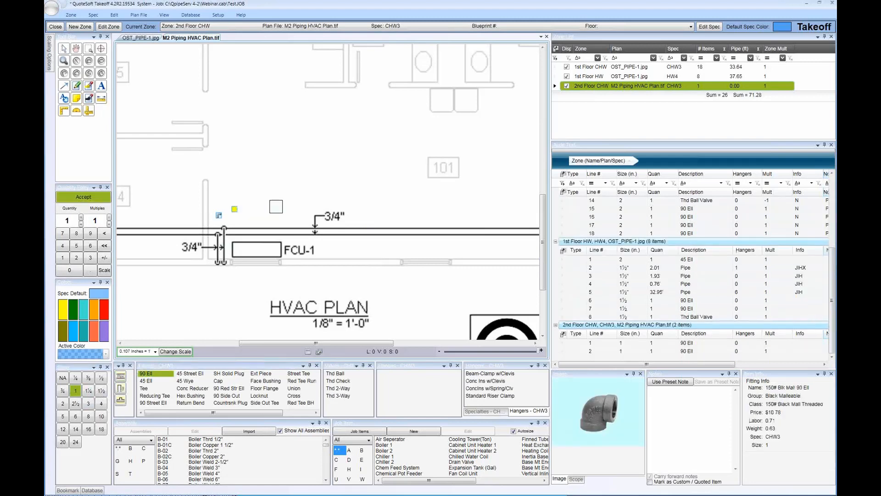
left_click(252, 206)
left_click(276, 206)
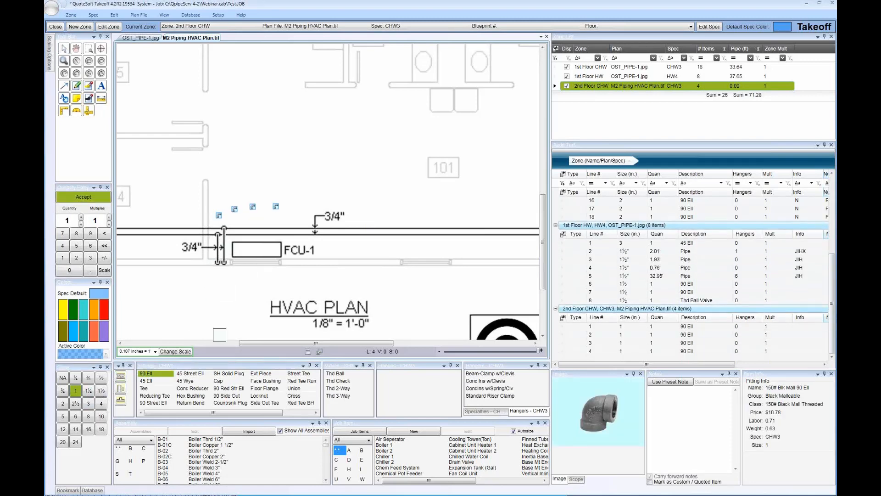
left_click(210, 278)
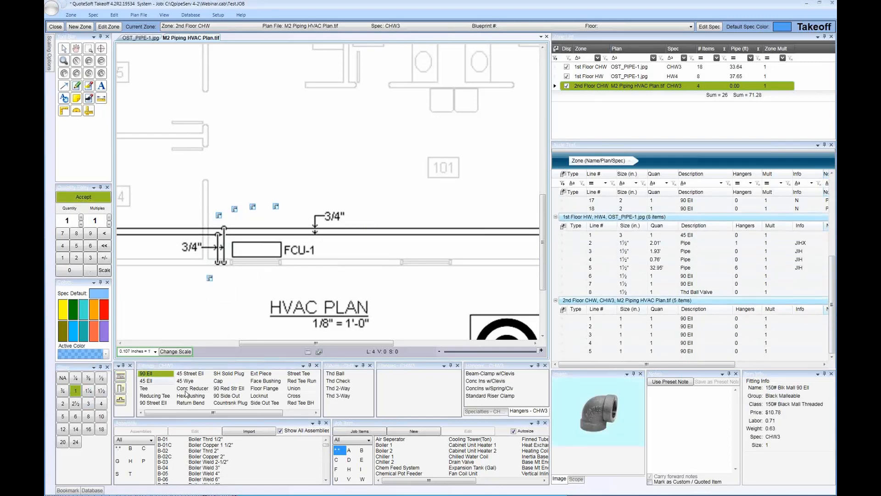
Place two 1" Cap fittings below the FCU-1 unit and review the item list grouped by zone
left_click(220, 381)
left_click(299, 270)
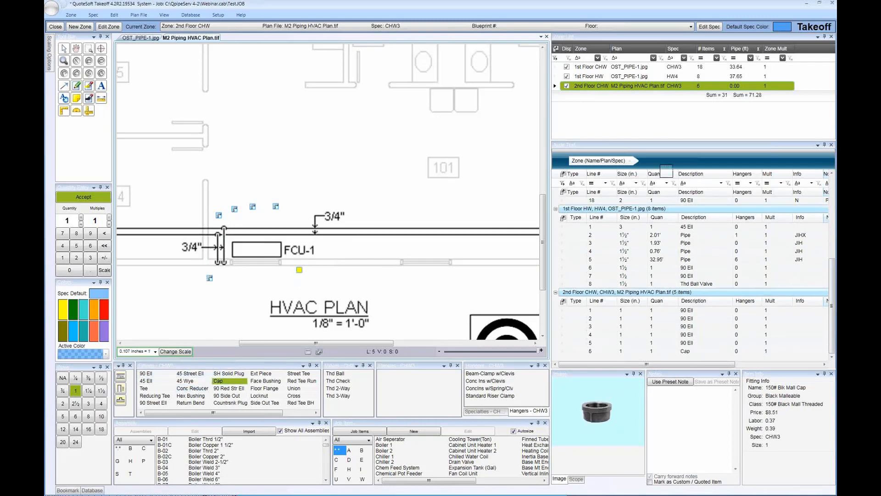
scroll(642, 269, "up", 3)
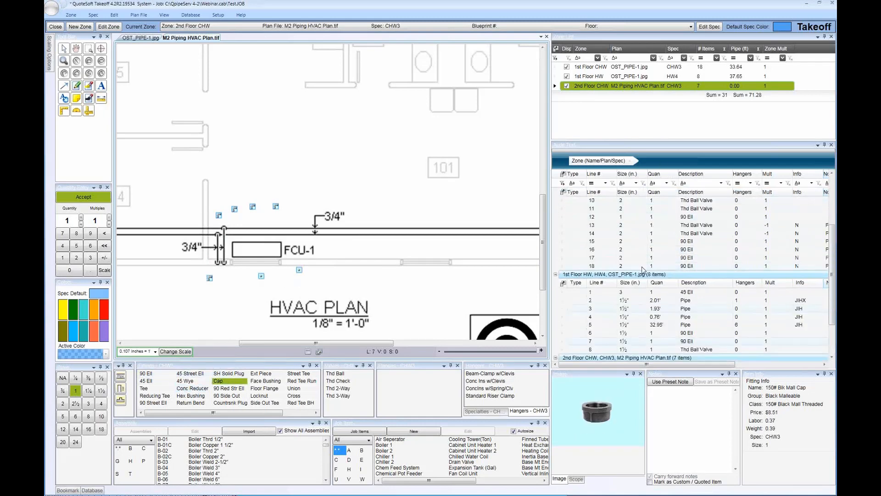
scroll(643, 268, "up", 2)
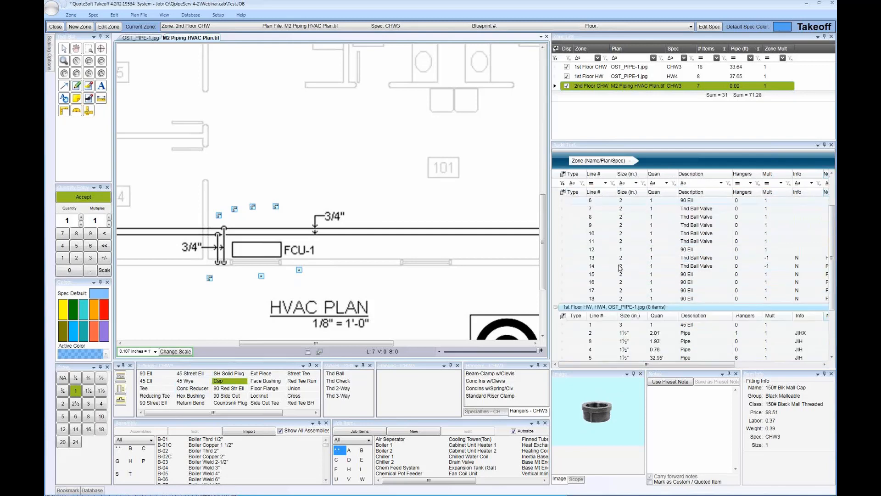
scroll(619, 267, "down", 5)
scroll(617, 270, "up", 6)
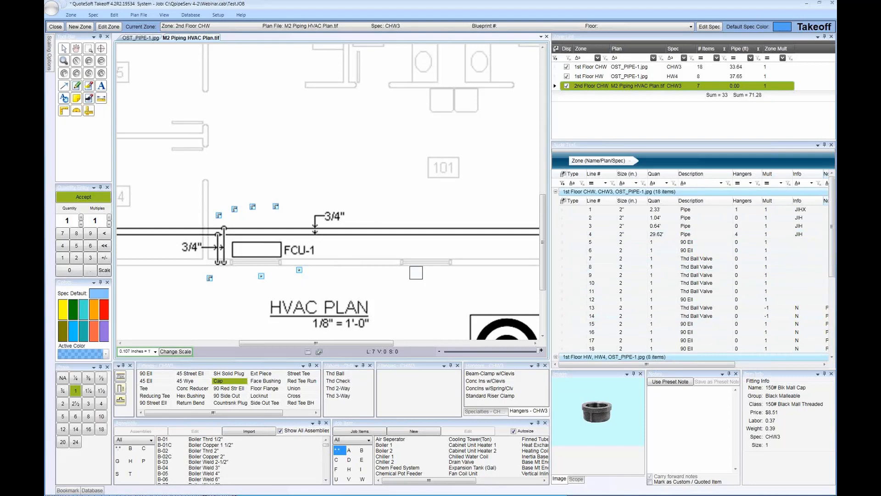
Make 1st Floor CHW the current zone and choose a 1" 90 Ell for placement
left_click(601, 78)
left_click(609, 77)
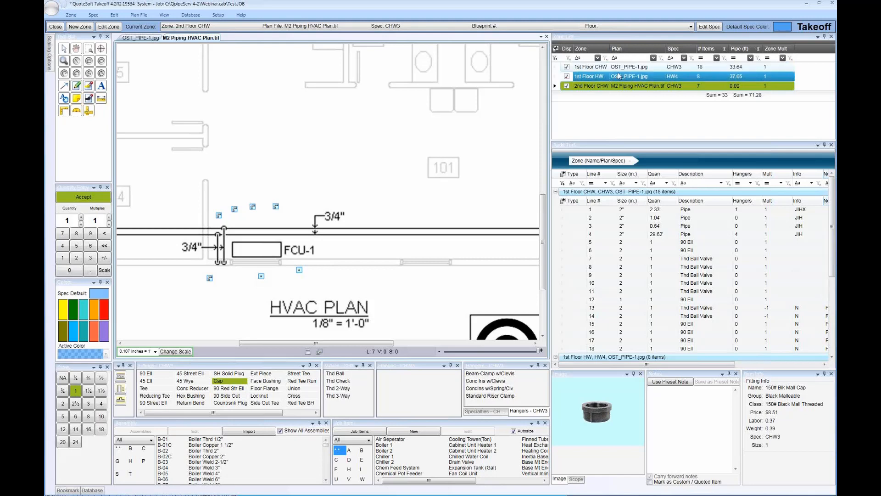
double_click(641, 68)
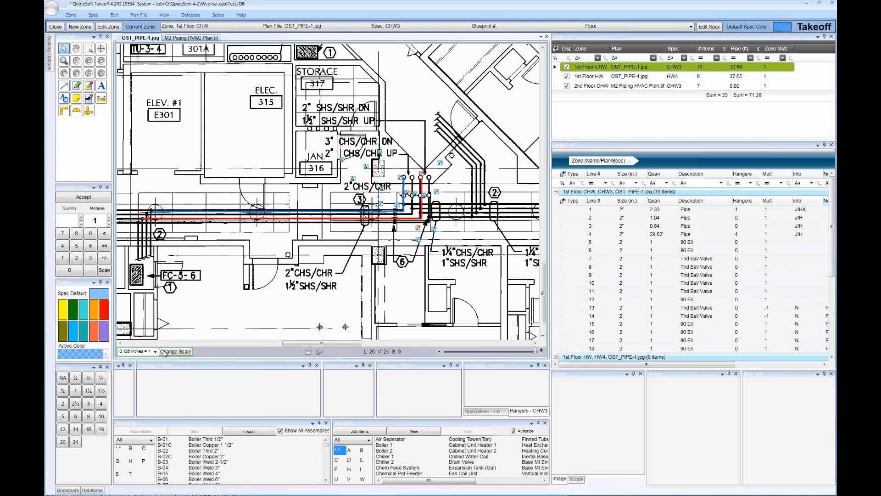
left_click(75, 391)
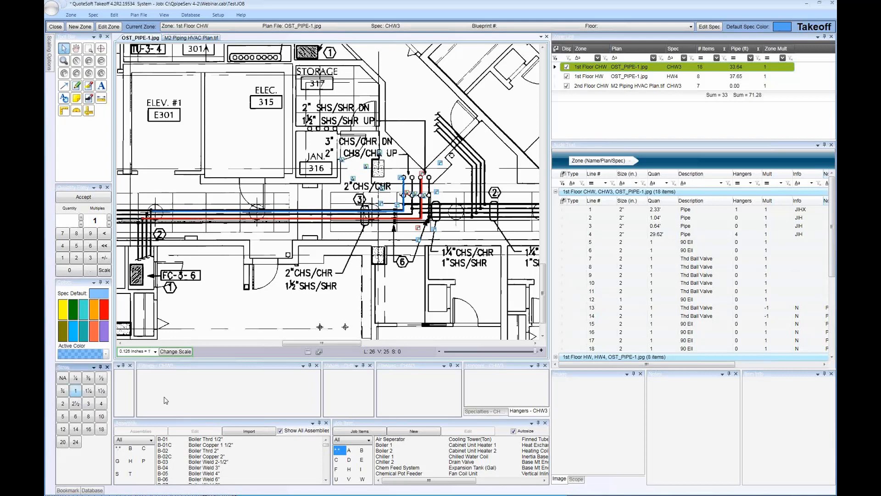
left_click(149, 373)
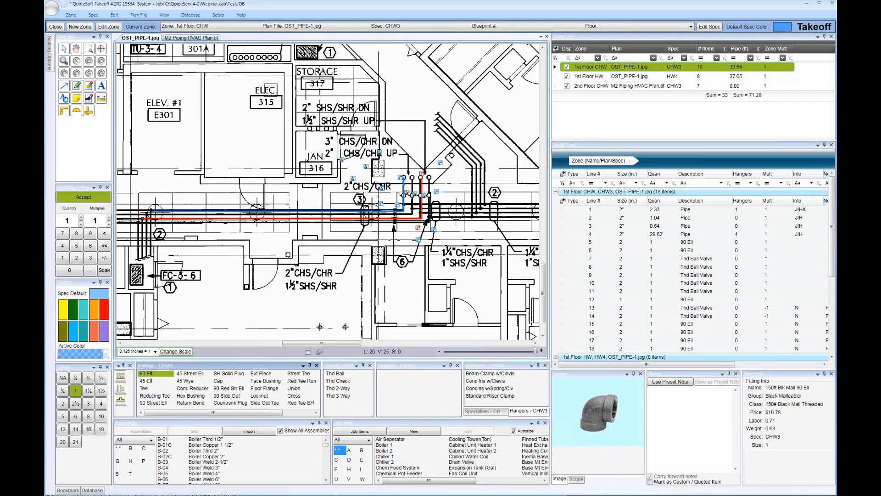
Try to place the ell on M2 Piping HVAC Plan.tif and select the 2nd Floor CHW zone for that plan
left_click(187, 38)
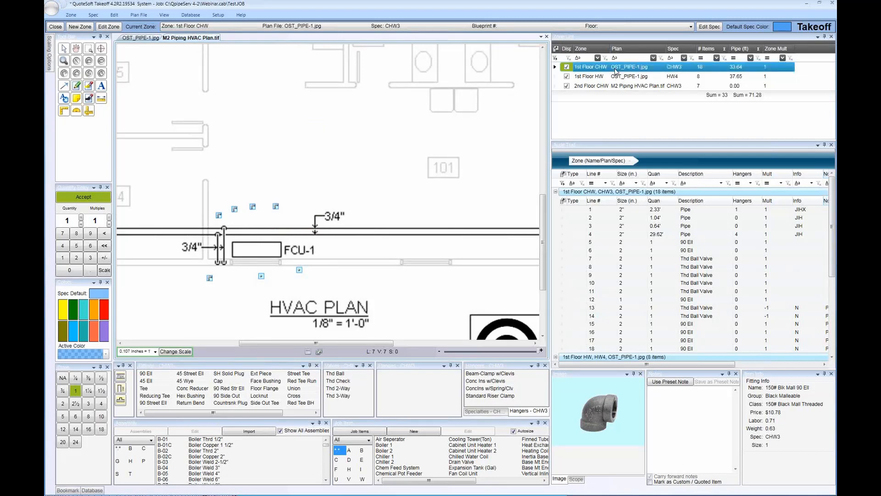
left_click(602, 86)
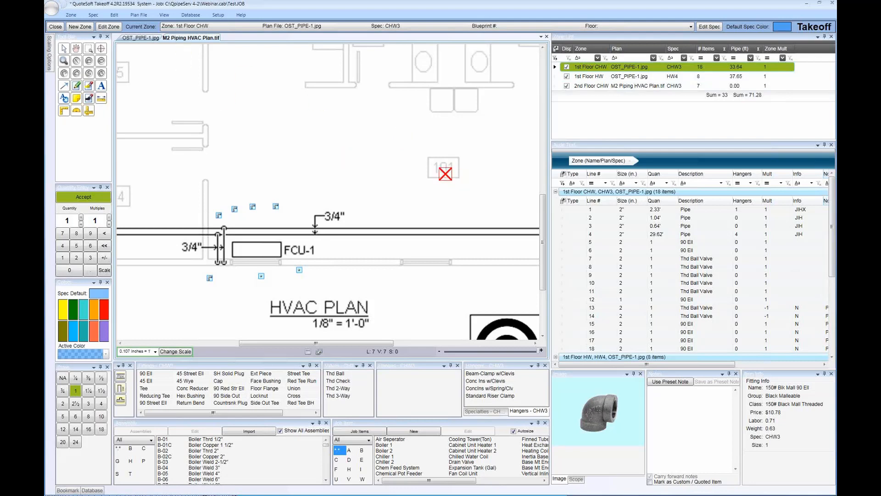
left_click(408, 129)
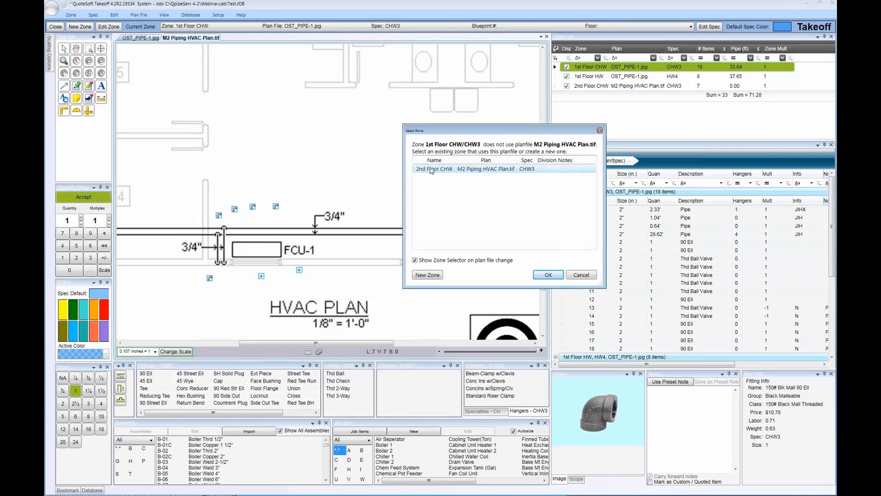
left_click(480, 169)
left_click(546, 276)
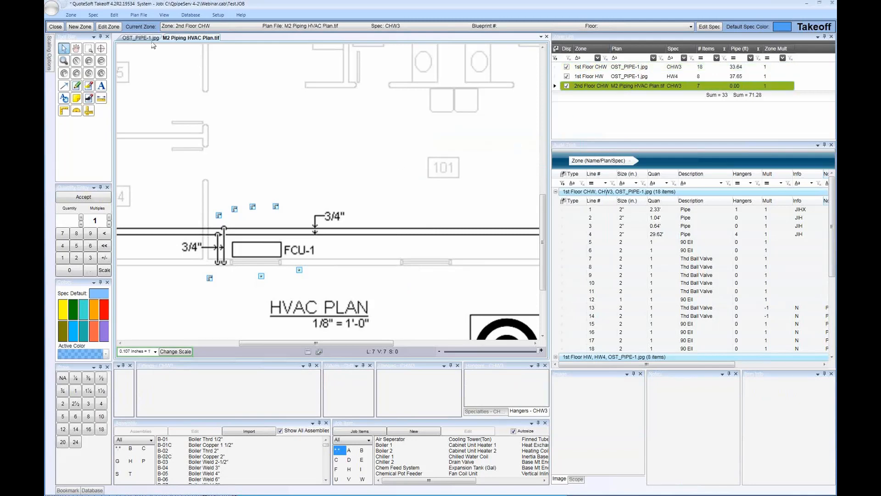
Start a ½" pipe on OST_PIPE-1.jpg, select 1st Floor HW as the zone, and choose a 1½" 90 Ell
left_click(142, 39)
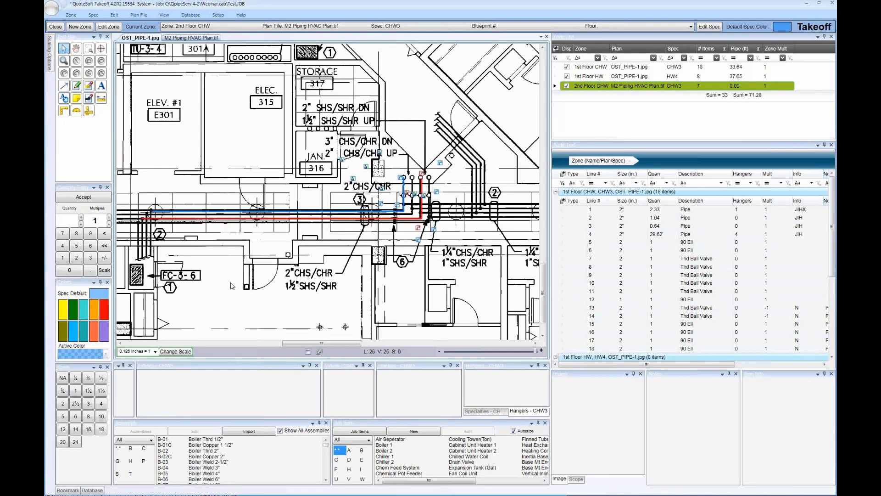
left_click(101, 377)
left_click(120, 377)
left_click(121, 378)
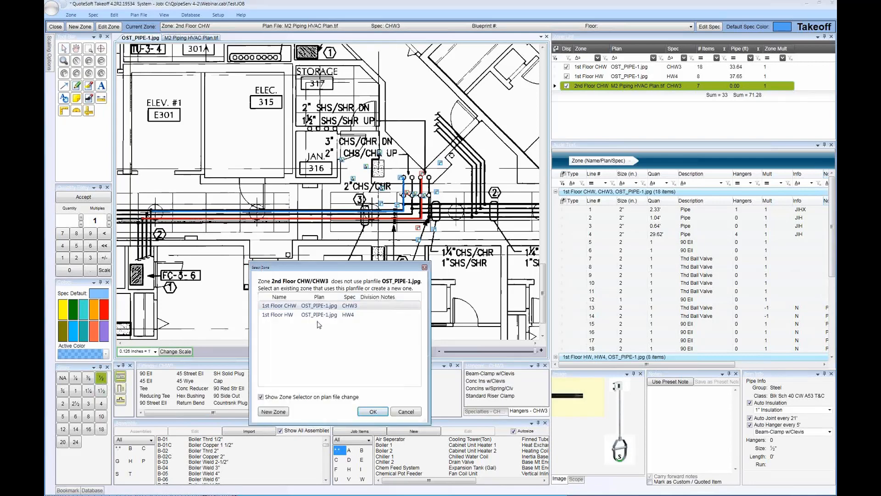
left_click(319, 316)
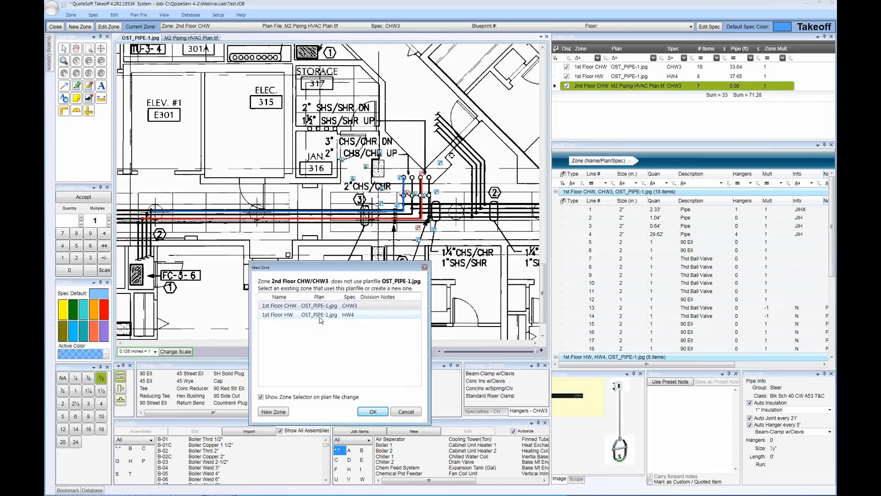
left_click(372, 411)
left_click(101, 390)
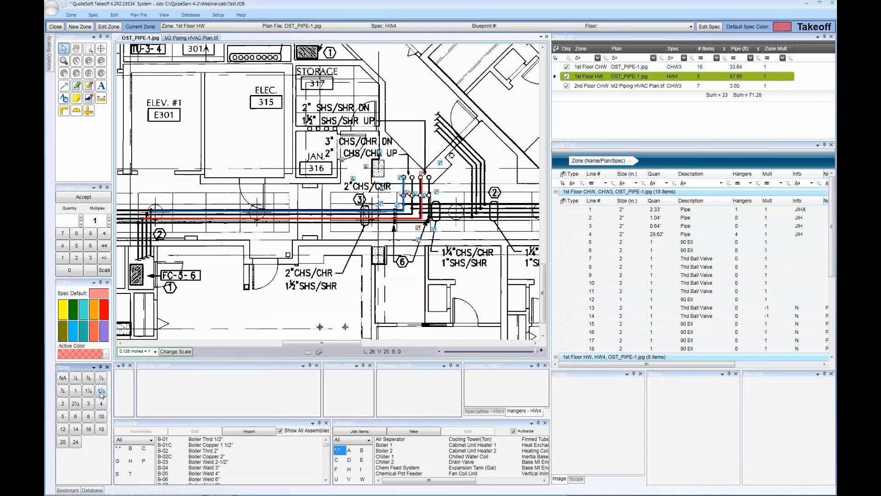
left_click(145, 373)
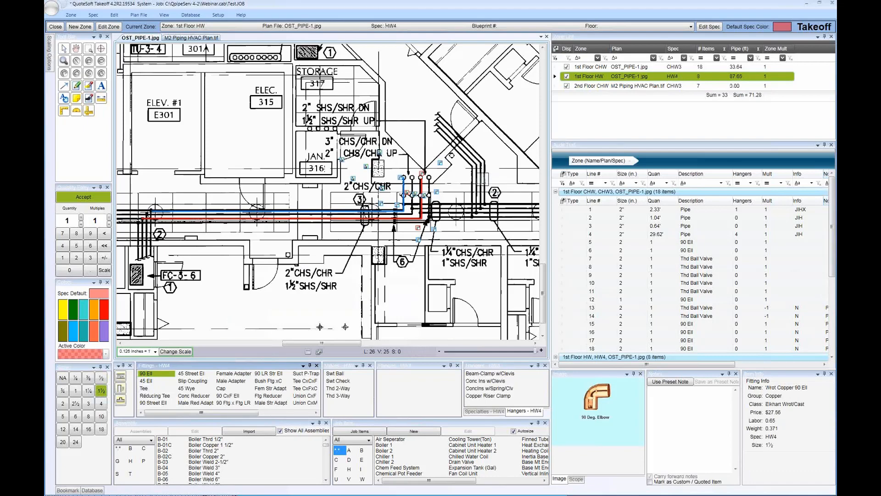
Switch to the 2nd Floor CHW zone, start a 1½" pipe, and cancel it
left_click(601, 87)
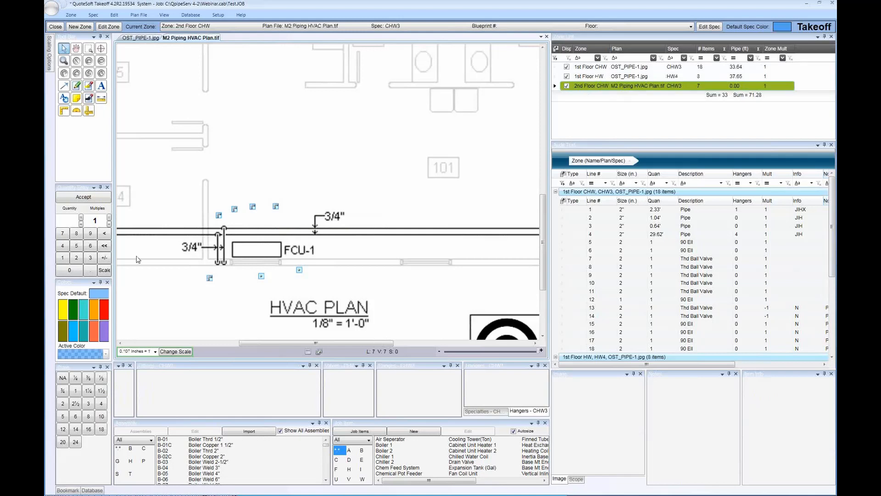
left_click(101, 390)
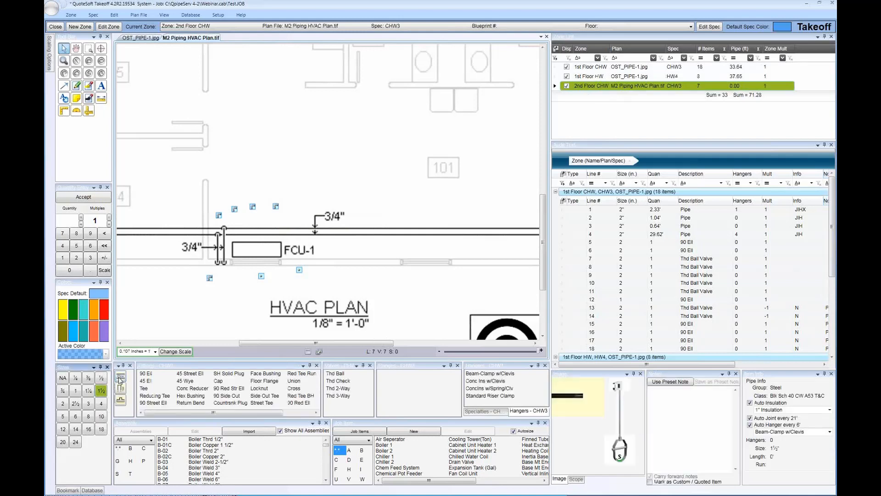
left_click(119, 377)
key("Escape")
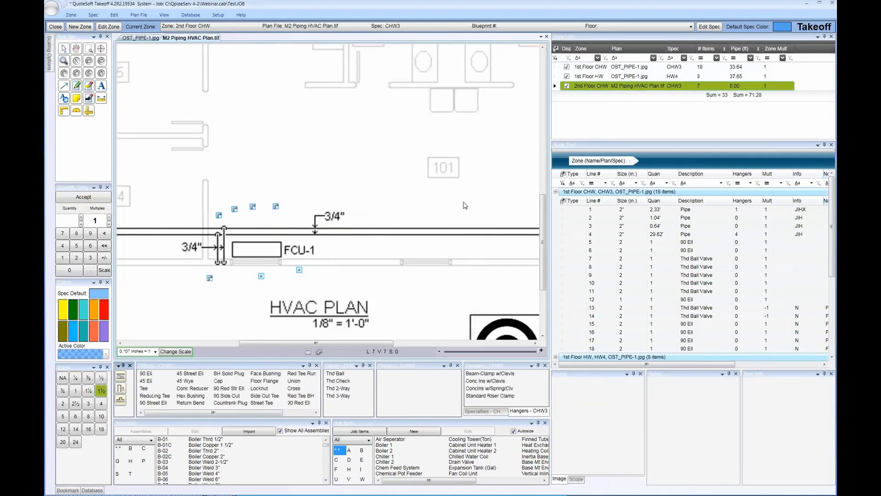
Open the zone list's field chooser, enlarge it and move it over the plan to examine the available columns, and close it
left_click(602, 87)
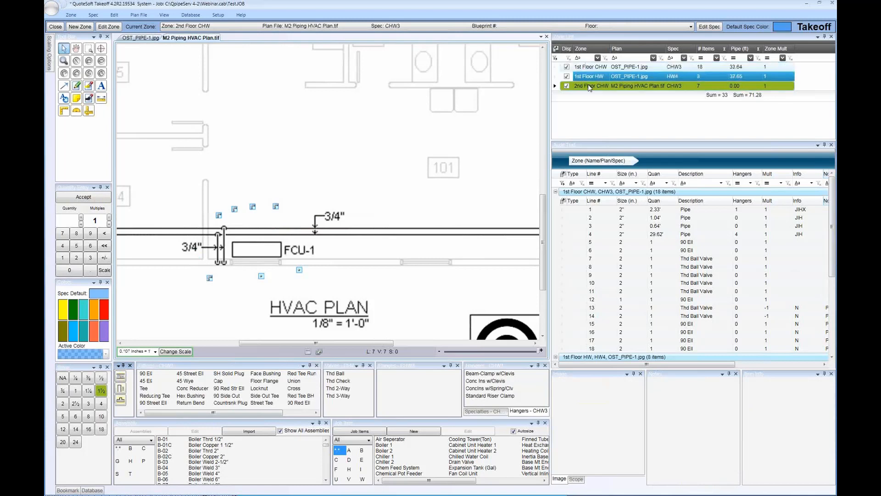
left_click(555, 49)
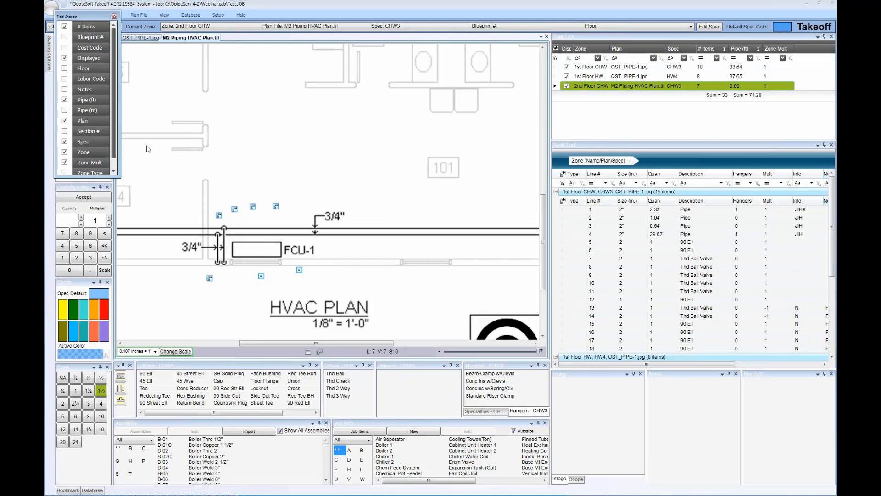
left_click_drag(115, 173, 129, 197)
left_click_drag(103, 18, 351, 46)
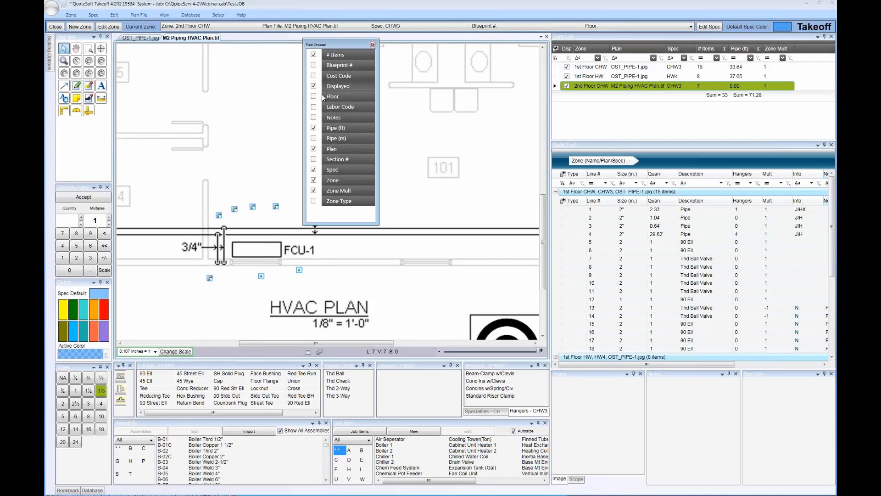
left_click(314, 98)
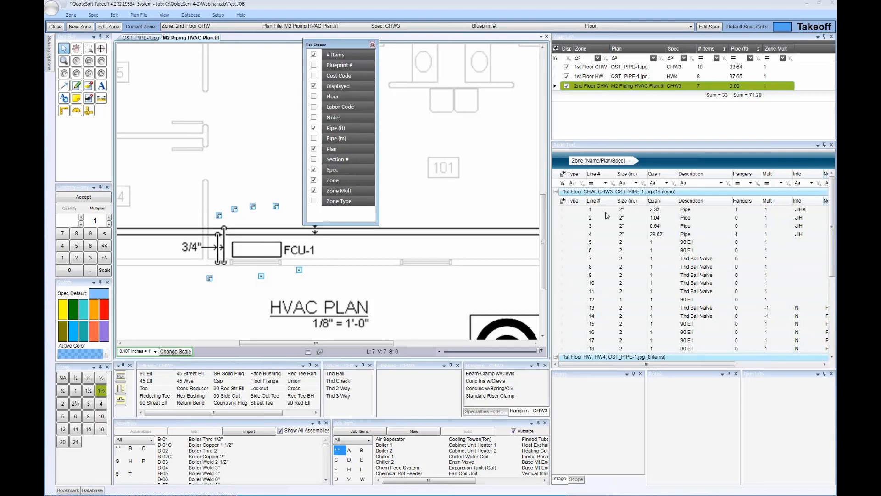
left_click(372, 45)
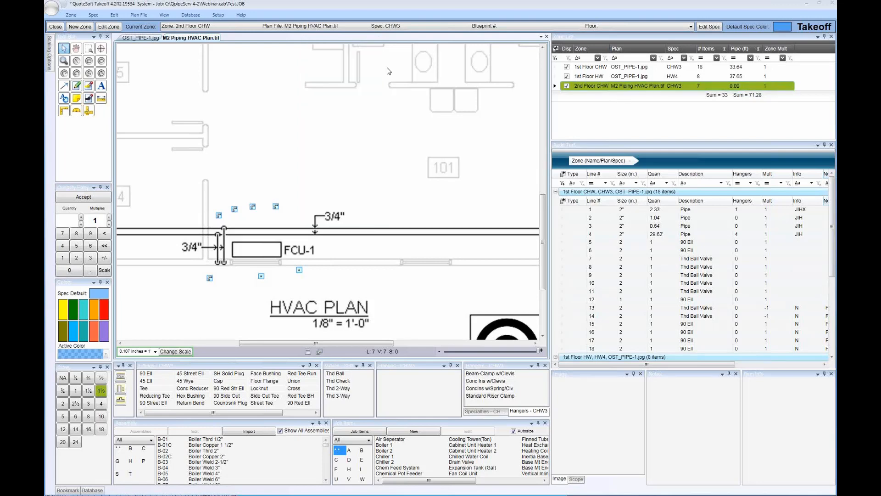
Show the zone list's group-by area, group the zones by Plan, and expand both plan groups in an enlarged list
left_click(594, 76)
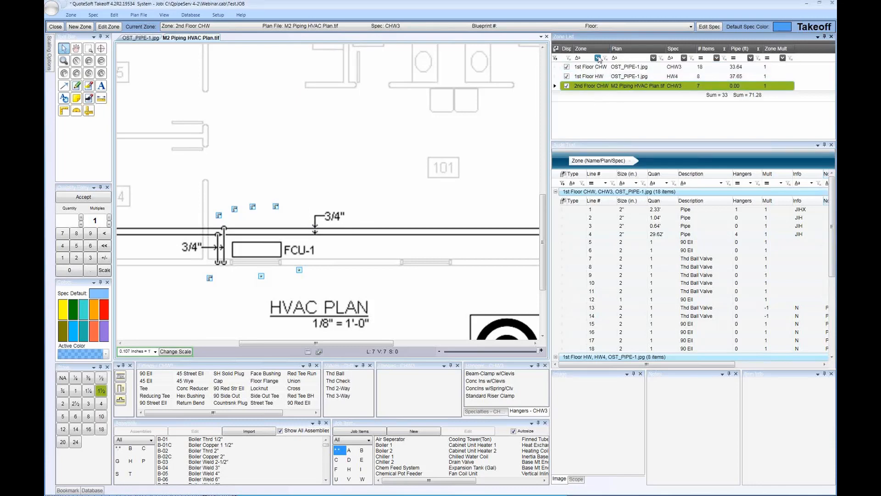
left_click(602, 44)
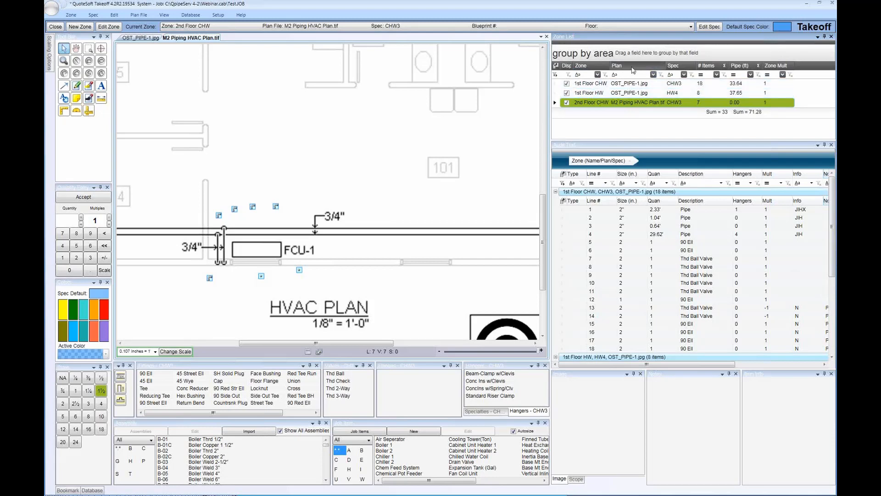
left_click_drag(633, 70, 610, 57)
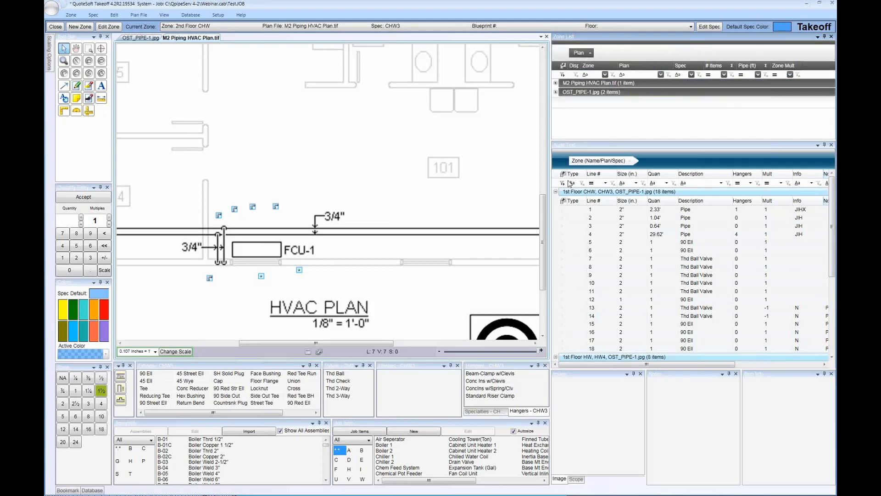
left_click(556, 92)
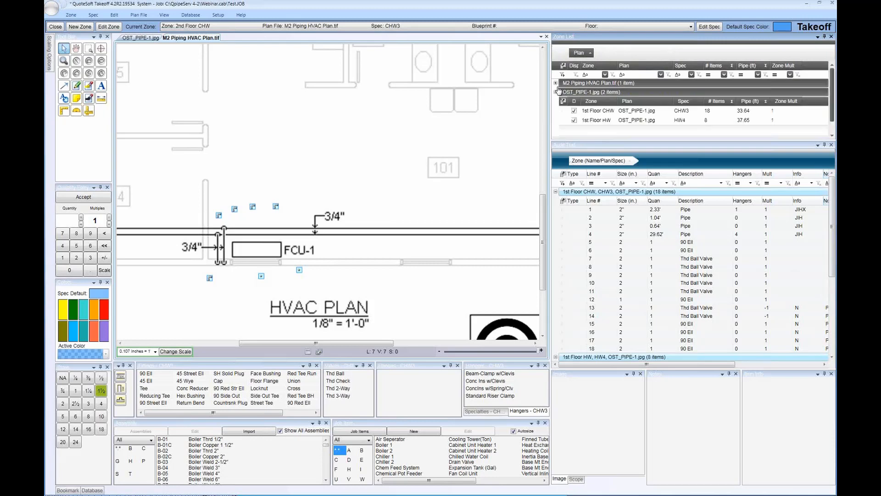
left_click(556, 83)
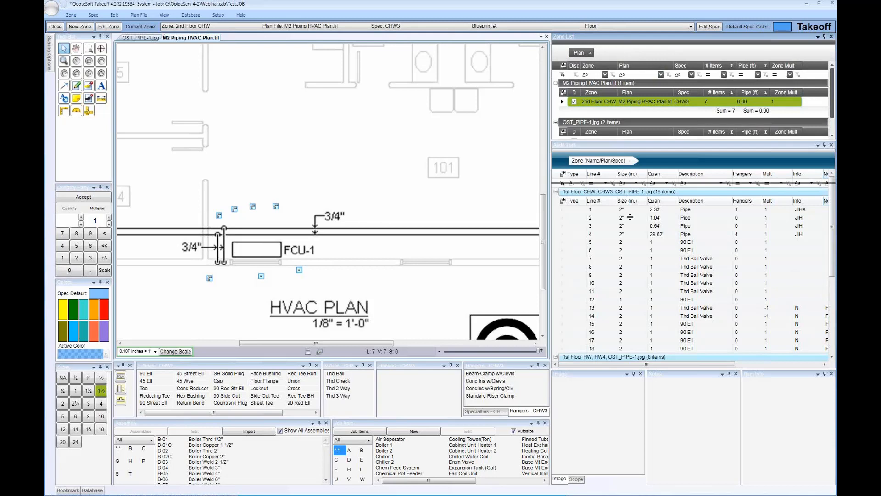
left_click_drag(629, 217, 630, 217)
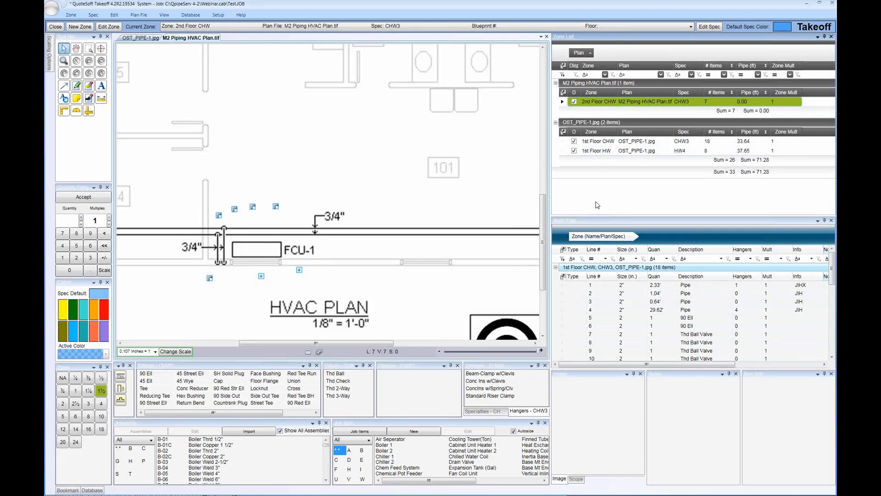
Remove the Plan grouping from the zone list and hide the group-by area
left_click(596, 142)
left_click_drag(577, 53, 486, 66)
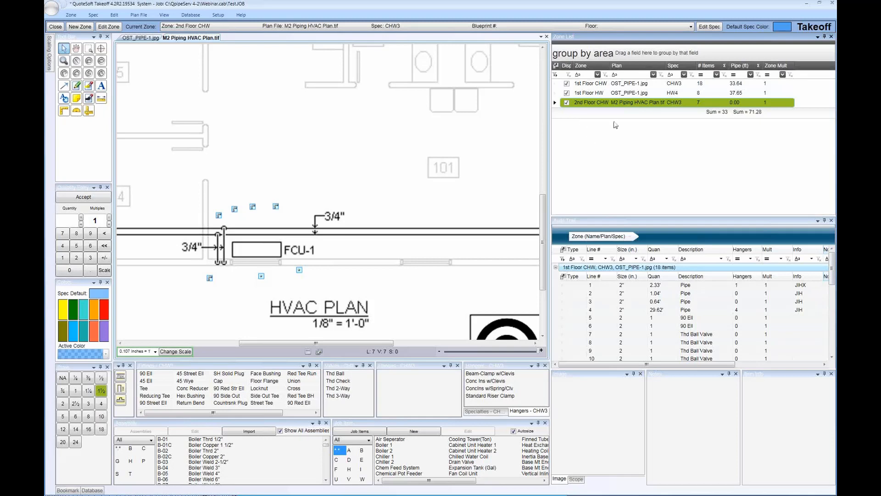
left_click(608, 41)
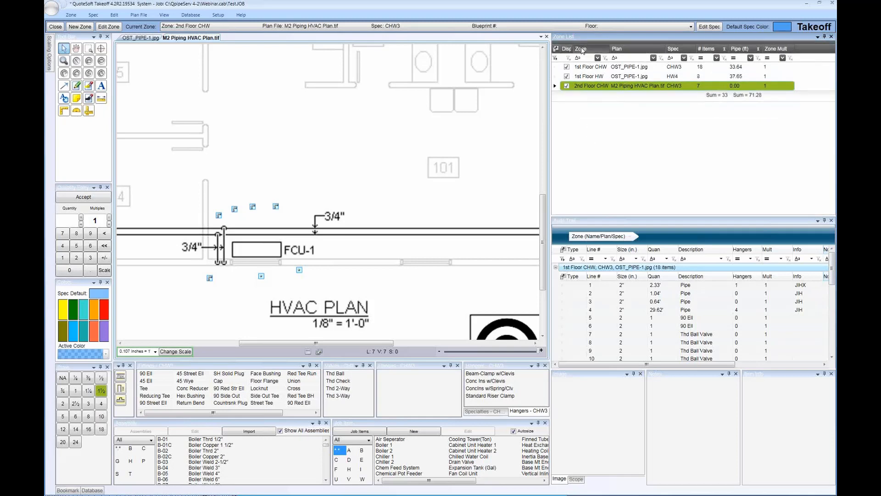
Turn off the display of the 2nd Floor CHW and 1st Floor HW zones
left_click(566, 86)
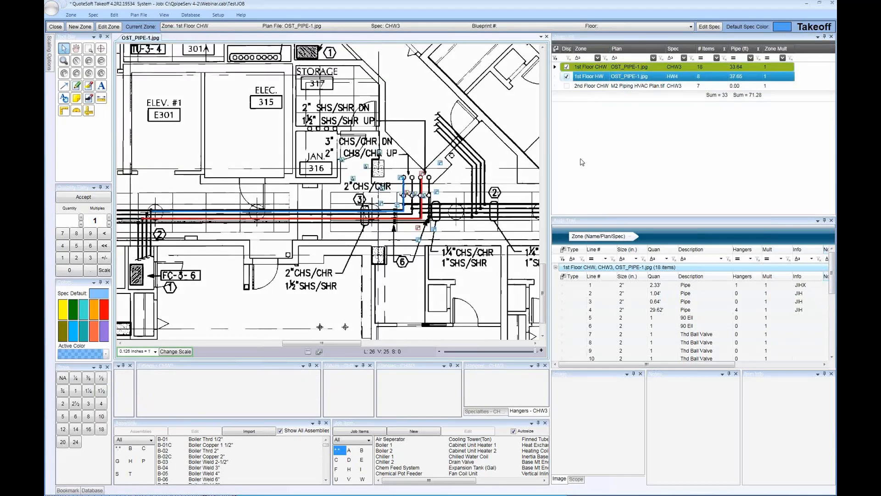
left_click(566, 77)
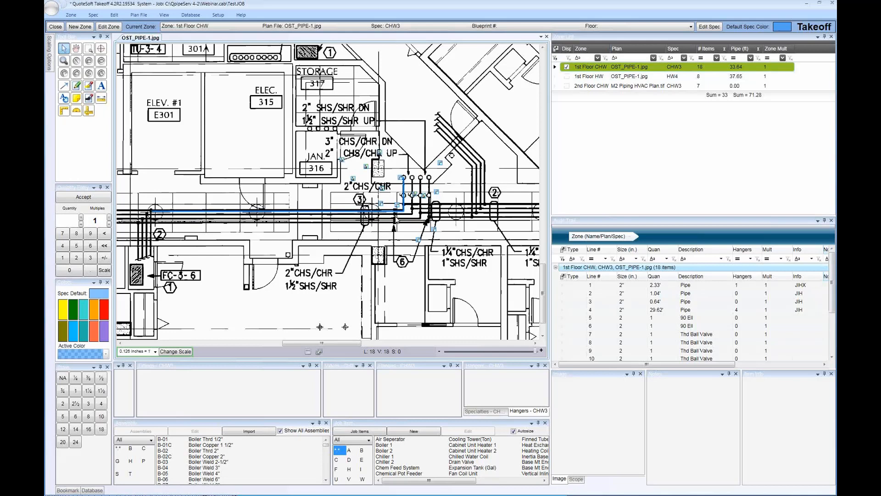
left_click(584, 77)
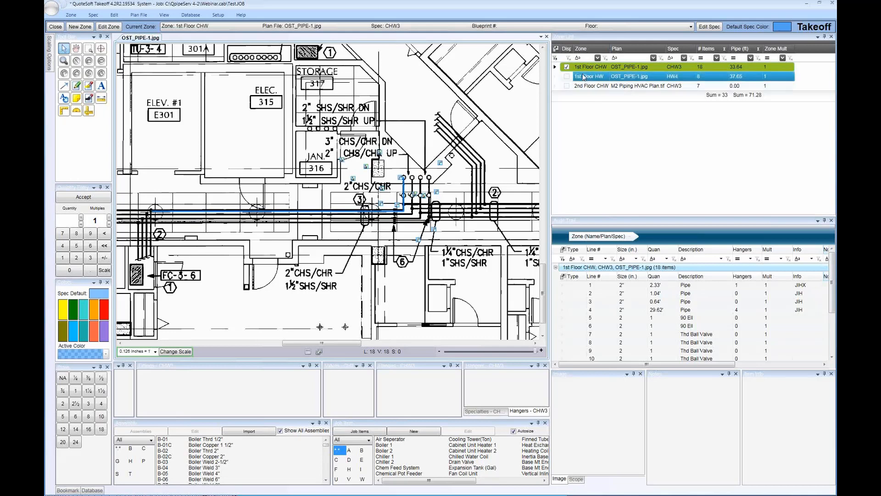
Display all zones that share the same plan file as the 1st Floor CHW zone
left_click(581, 69)
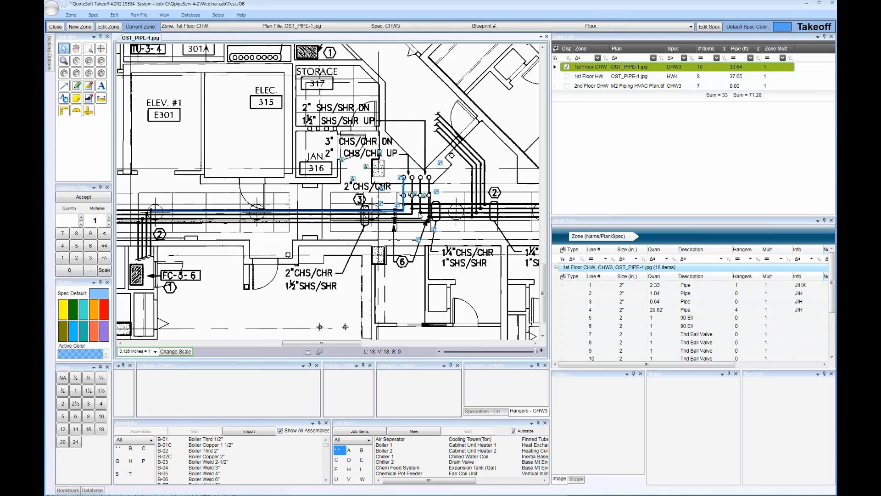
right_click(588, 69)
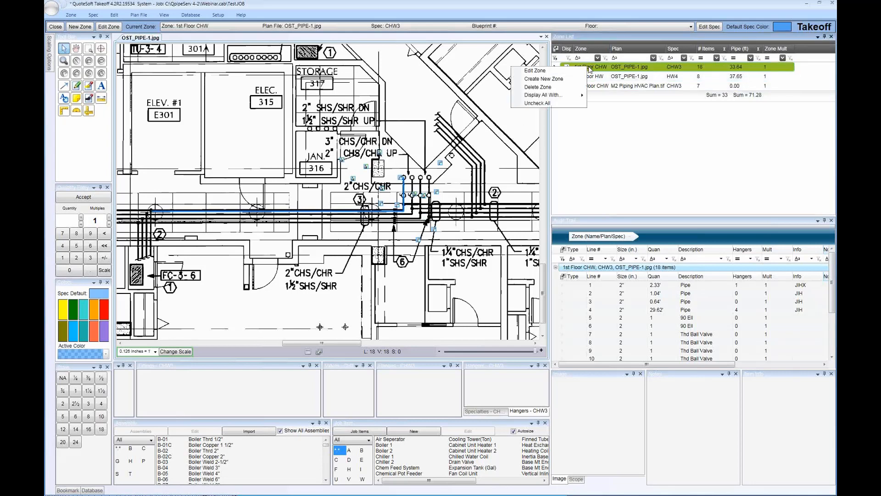
mouse_move(560, 98)
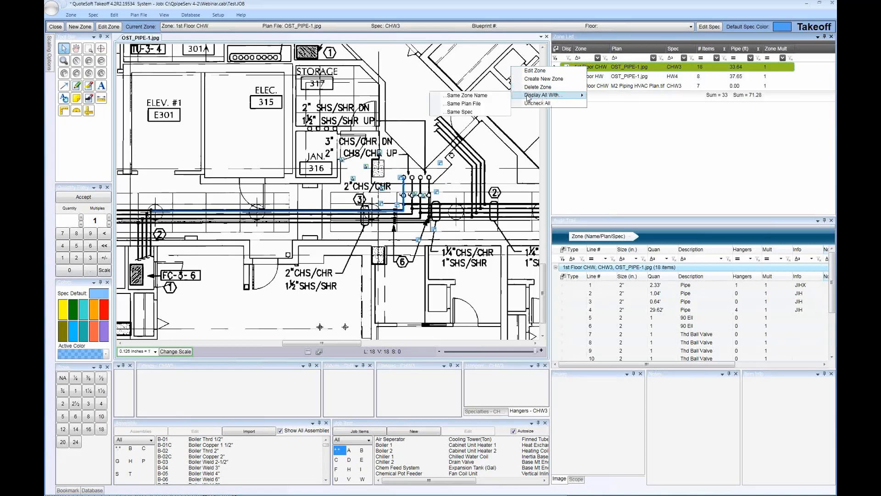
left_click(477, 105)
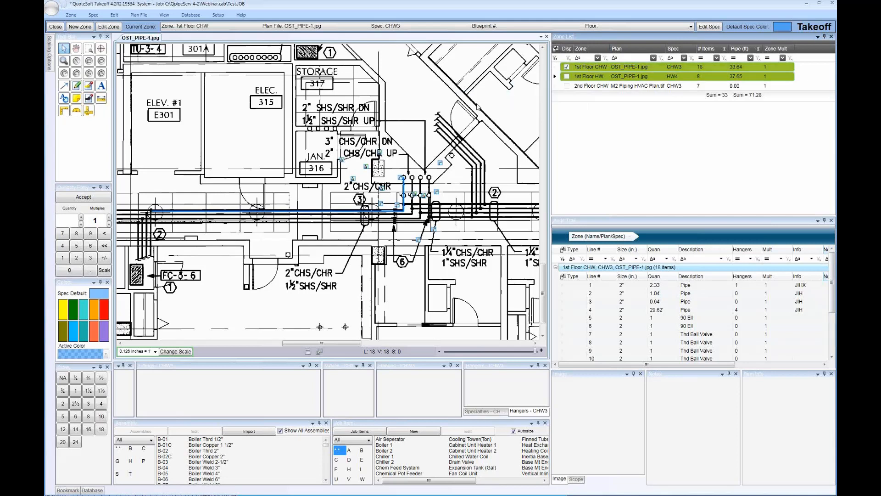
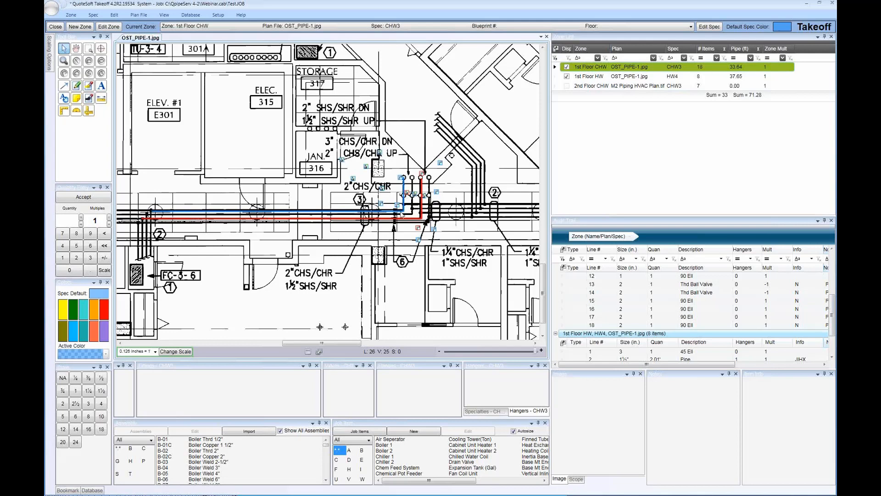
Make the 2nd Floor CHW zone current and load the fittings available for the 1" pipe size
left_click(568, 86)
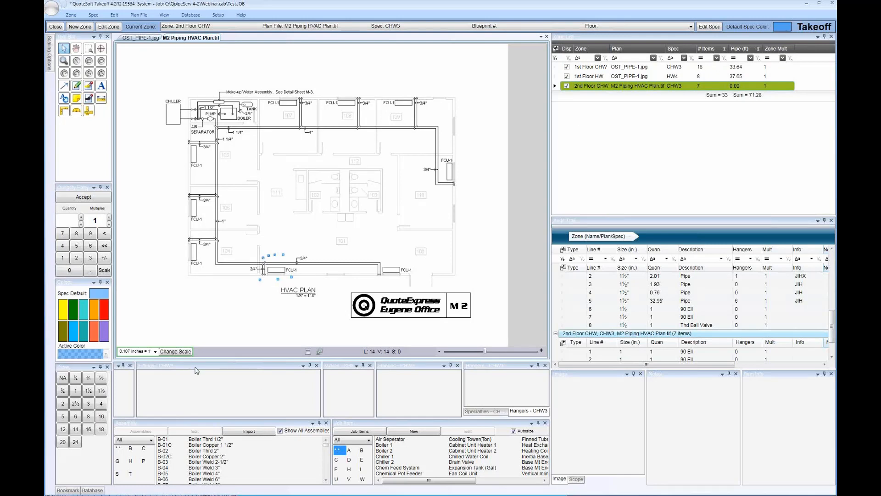
left_click(75, 391)
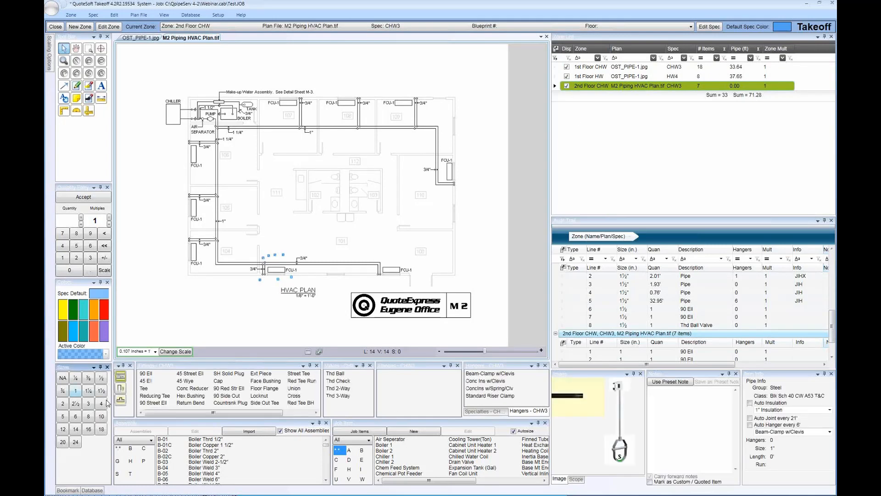
left_click_drag(212, 413, 239, 415)
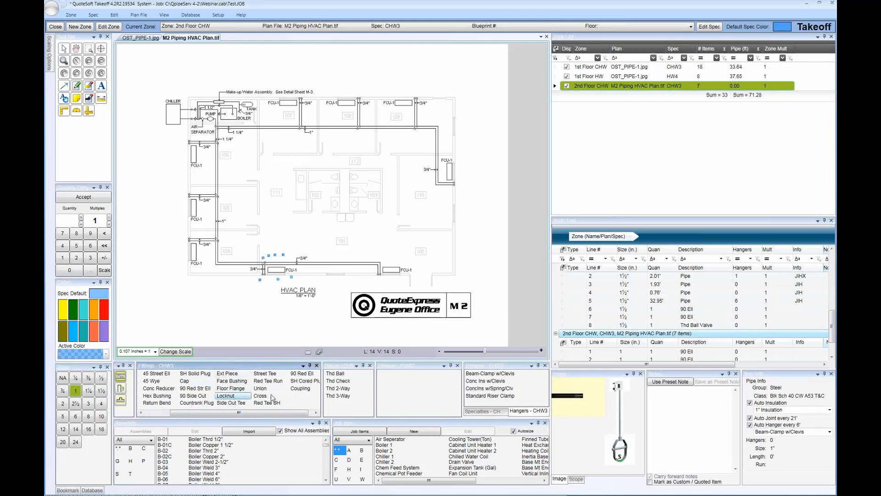
Display the fittings as icons and switch the list back to text names
right_click(306, 399)
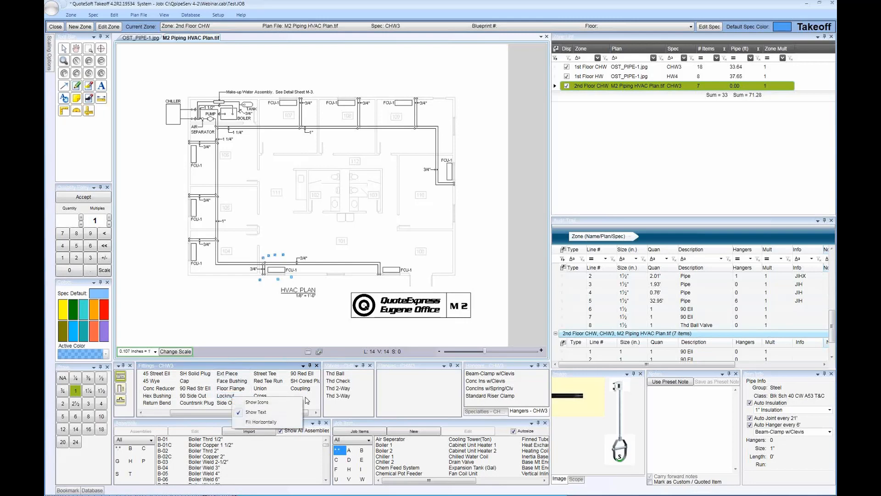
left_click(258, 402)
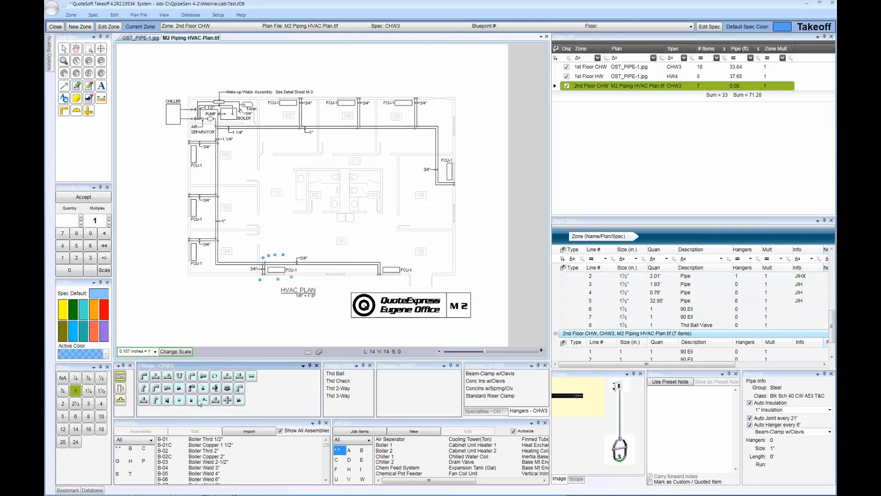
right_click(257, 389)
left_click(247, 402)
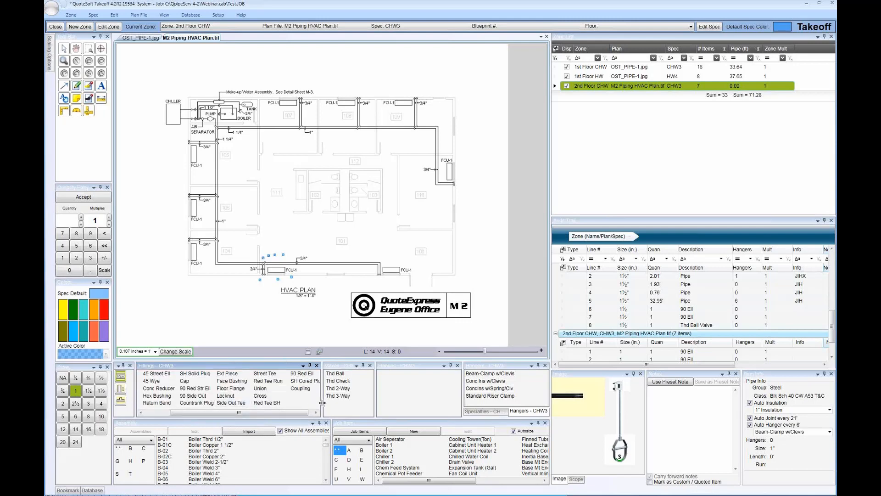
Widen the Fittings panel to fit its whole list, and enlarge the neighbouring valve list
left_click_drag(226, 415, 231, 415)
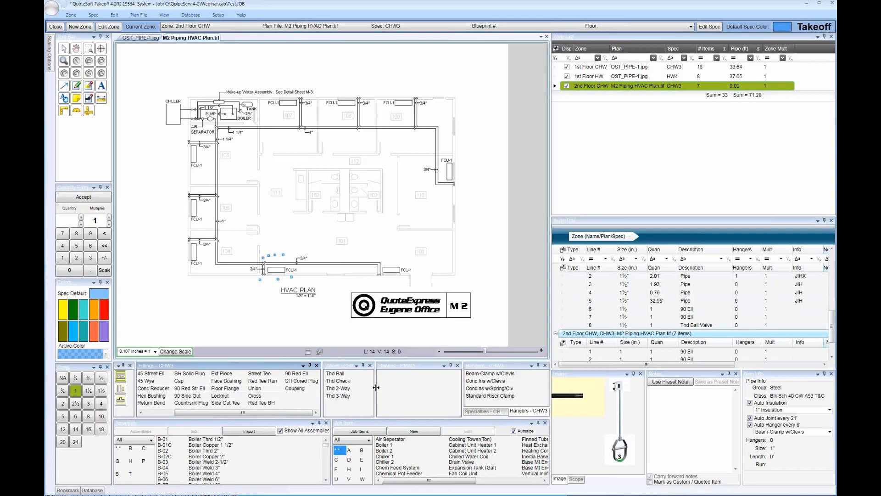
left_click_drag(322, 386, 371, 391)
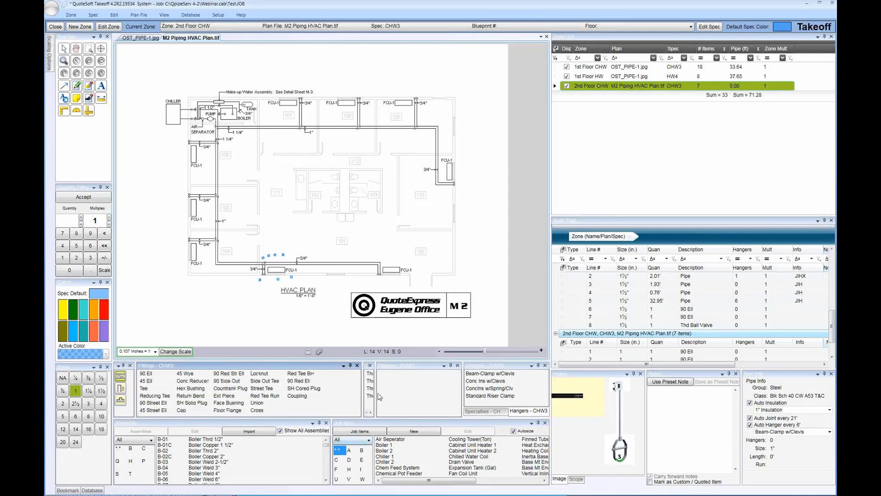
left_click_drag(376, 392, 409, 394)
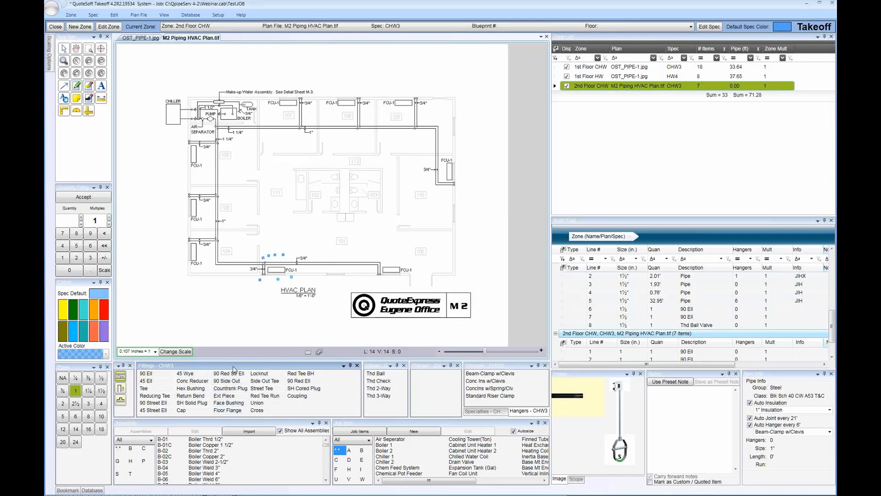
Float the Fittings panel over the HVAC plan and lengthen it until all fittings fit in one column
left_click_drag(234, 369, 495, 69)
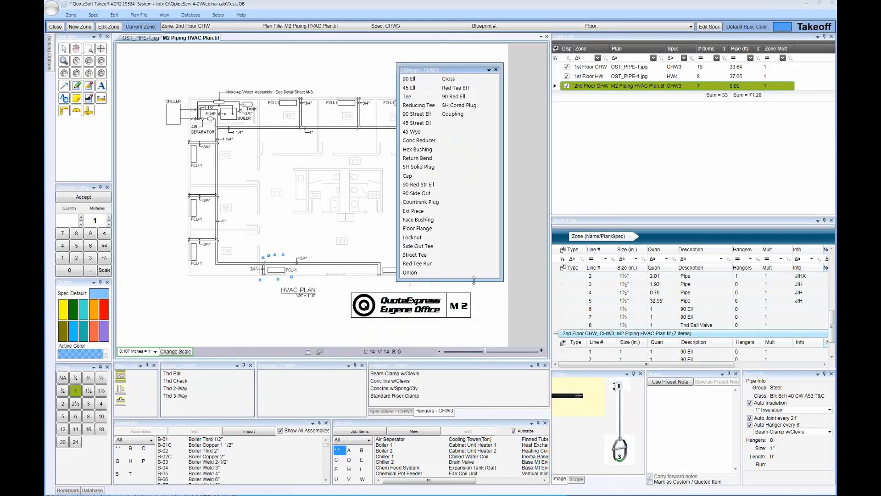
left_click_drag(473, 280, 478, 330)
Place a 1" 45 Ell, a Tee, a Reducing Tee and another 45 Ell on the plan around room 108
left_click(412, 88)
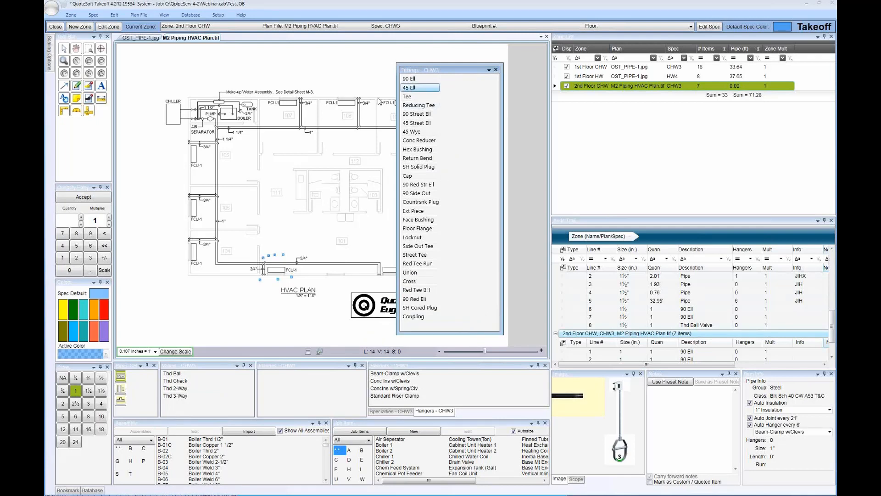
left_click(346, 114)
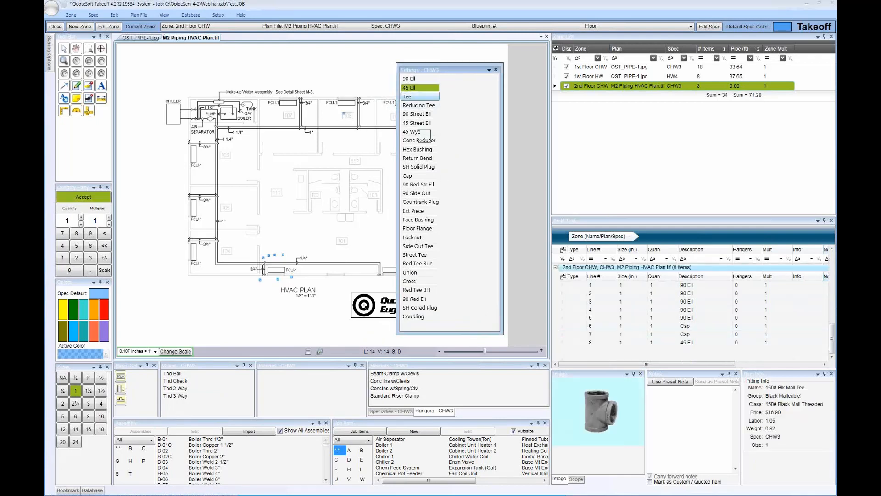
left_click(361, 116)
left_click(419, 105)
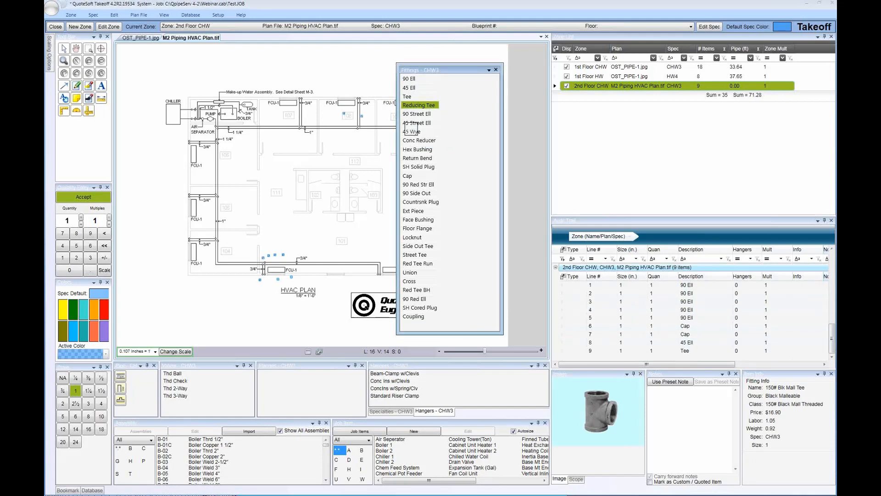
left_click(350, 141)
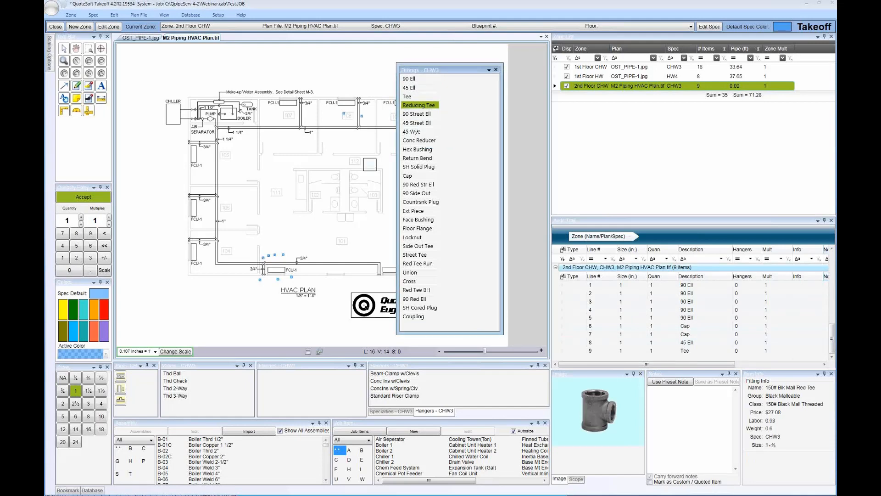
left_click(415, 88)
left_click(368, 121)
Place a 1" Tee on the plan between rooms 108 and 109
scroll(335, 206, "up", 4)
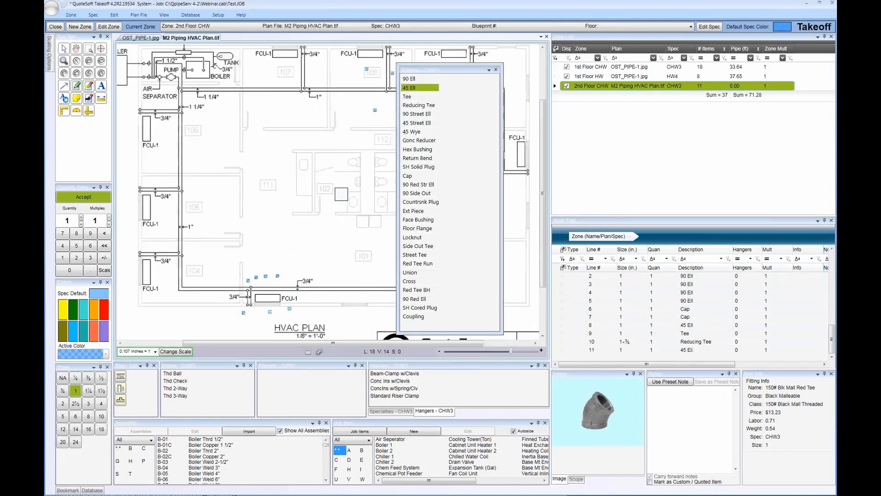
left_click_drag(360, 134, 266, 241)
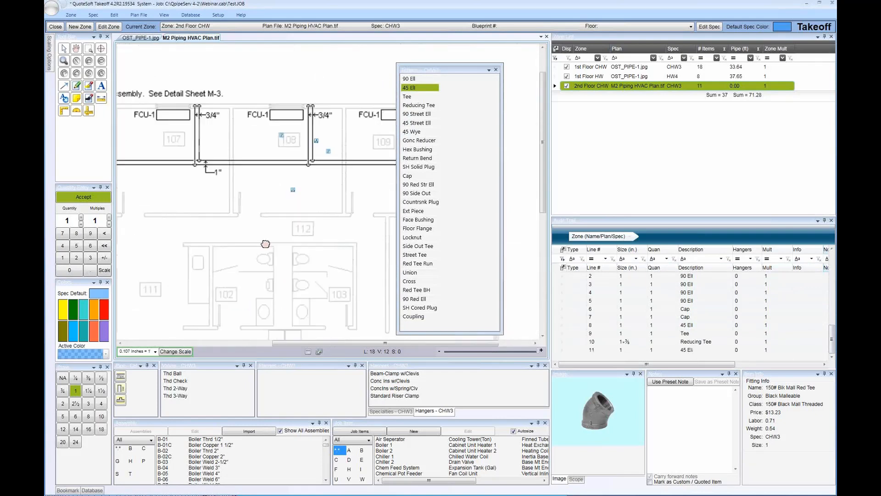
scroll(325, 192, "up", 2)
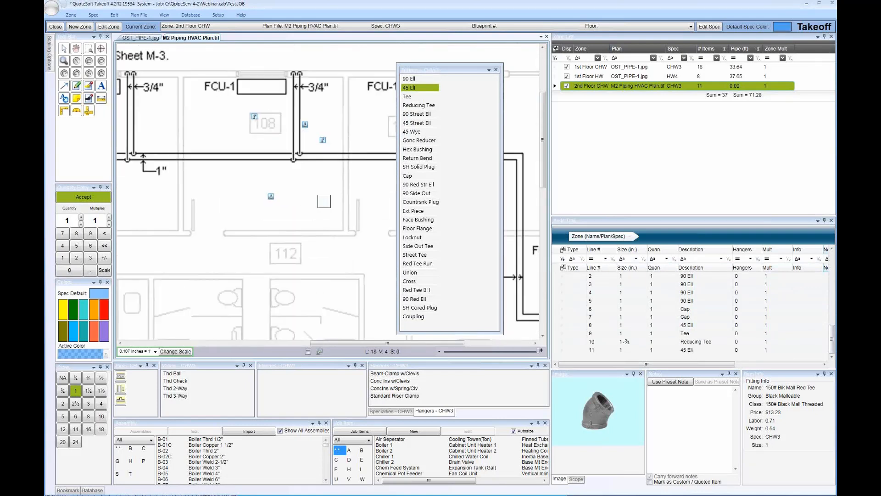
left_click(407, 96)
left_click(354, 129)
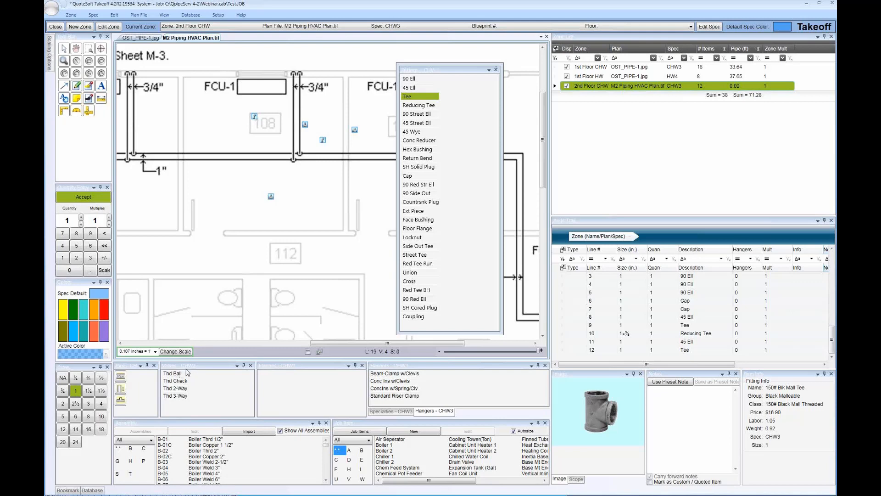
Toggle the Fittings panel back and forth between its docked and floating positions
double_click(452, 71)
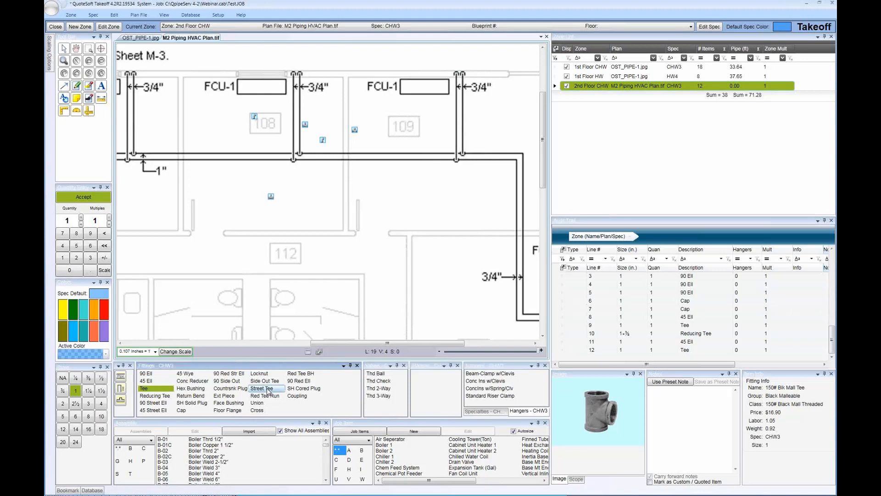
double_click(242, 368)
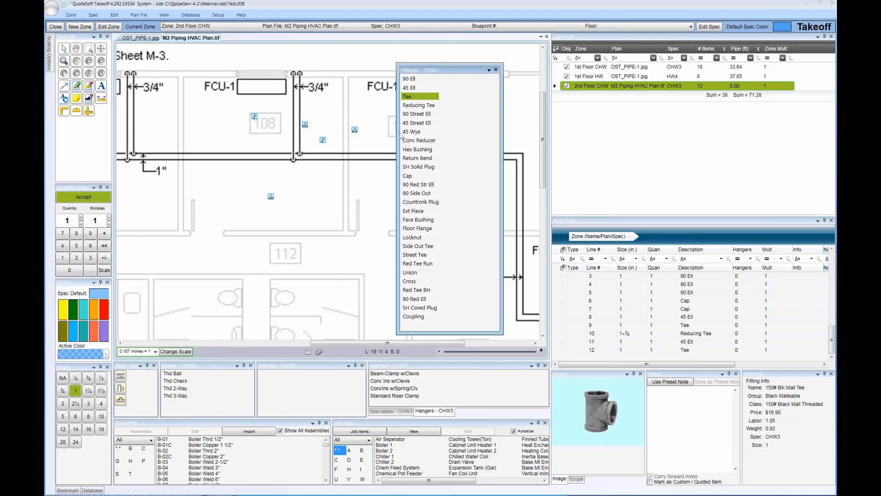
double_click(452, 73)
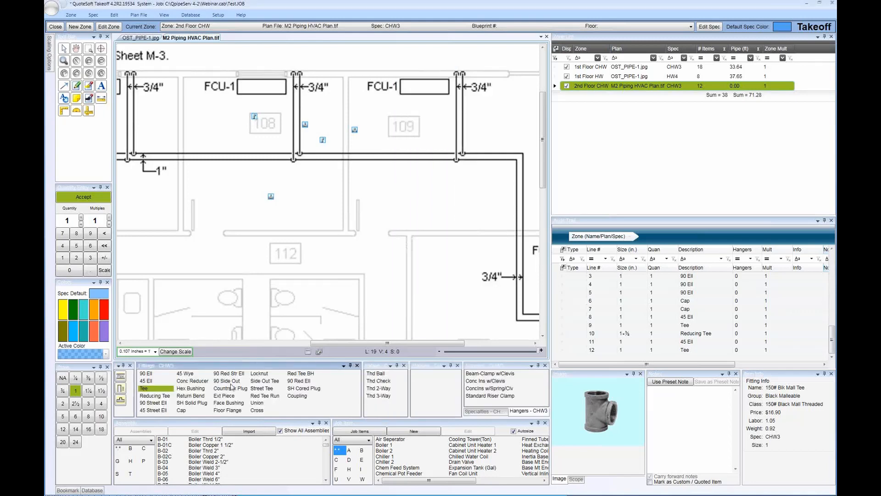
double_click(230, 366)
Place four 1" 45 Ells on the plan near rooms 108 and 109, and re-dock the Fittings panel
left_click(409, 87)
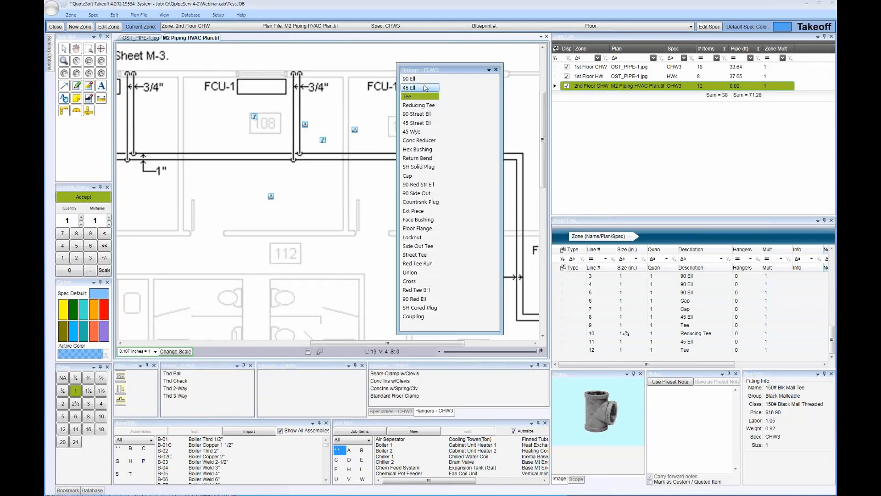
left_click(350, 148)
left_click(356, 189)
left_click(366, 186)
left_click(285, 205)
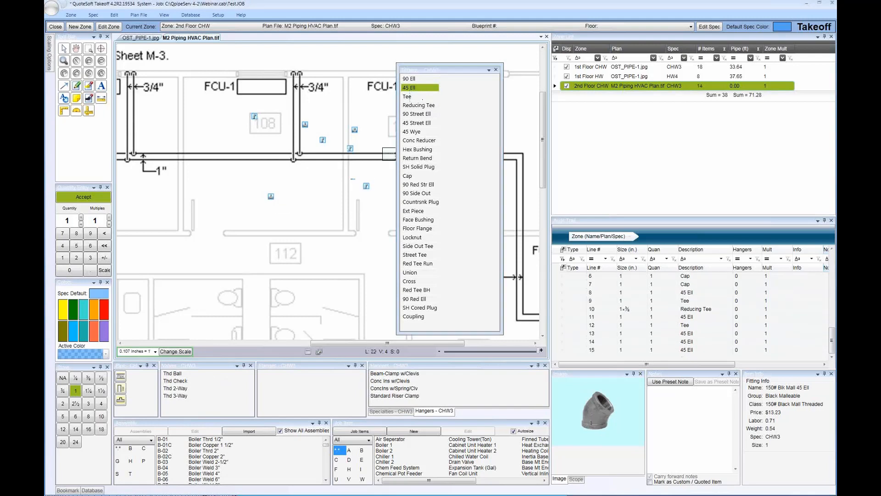
double_click(436, 69)
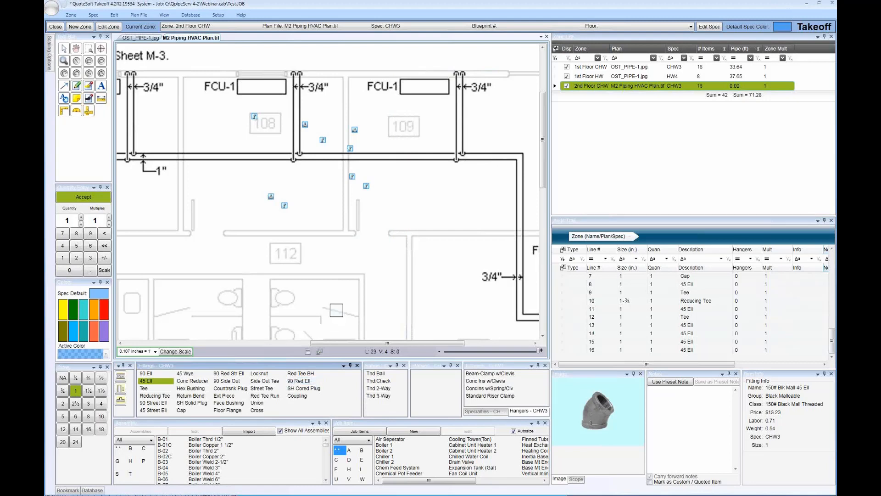
Compare the Specialties and Hangers lists that share one panel by alternating between them
left_click(486, 411)
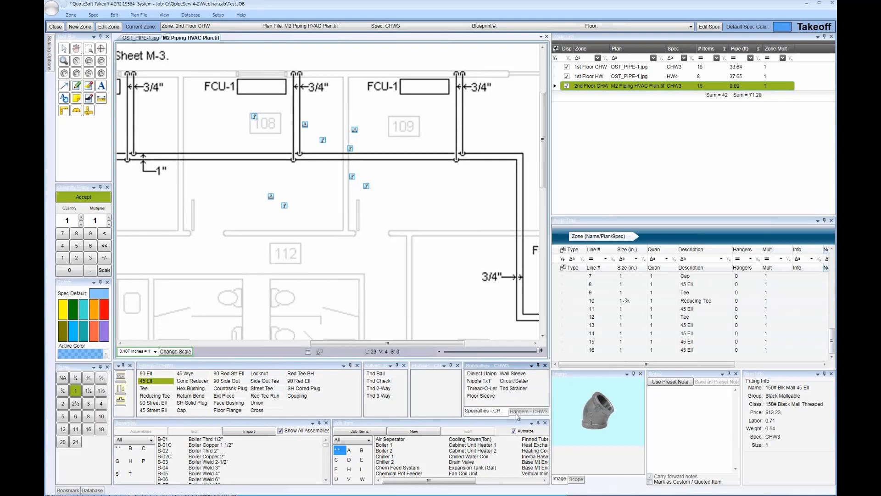
left_click(524, 415)
left_click(502, 416)
left_click(523, 416)
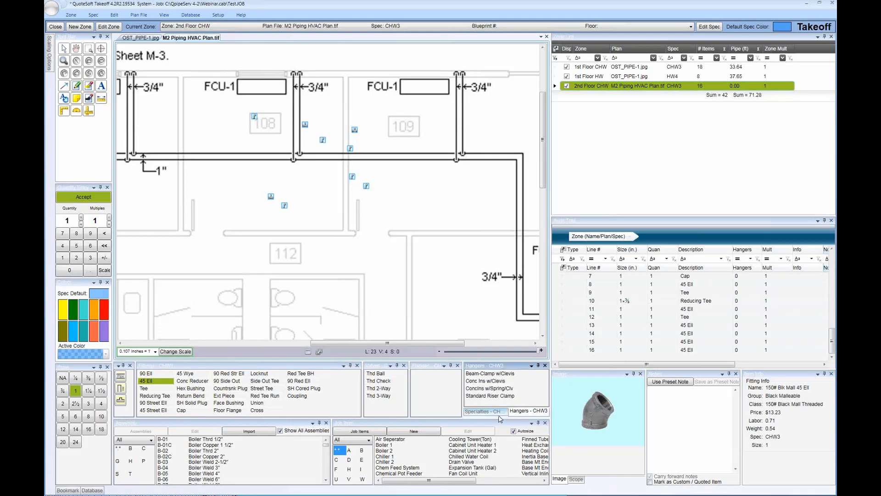
left_click(500, 416)
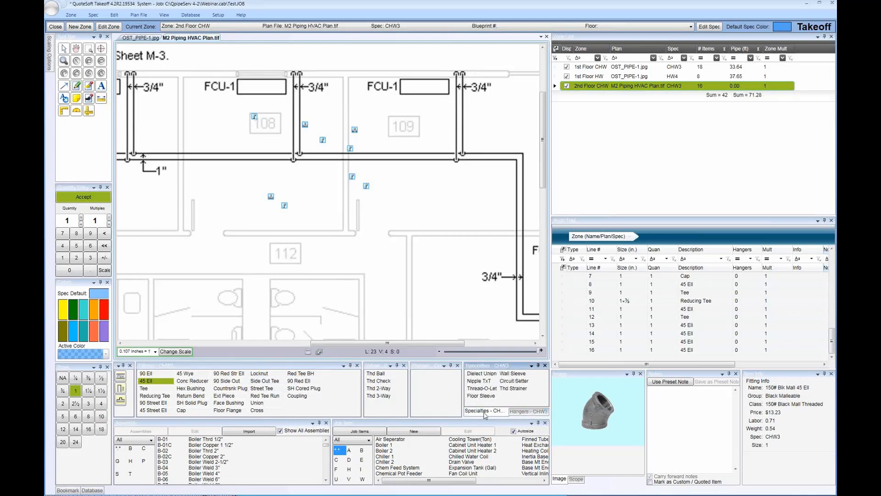
left_click(523, 415)
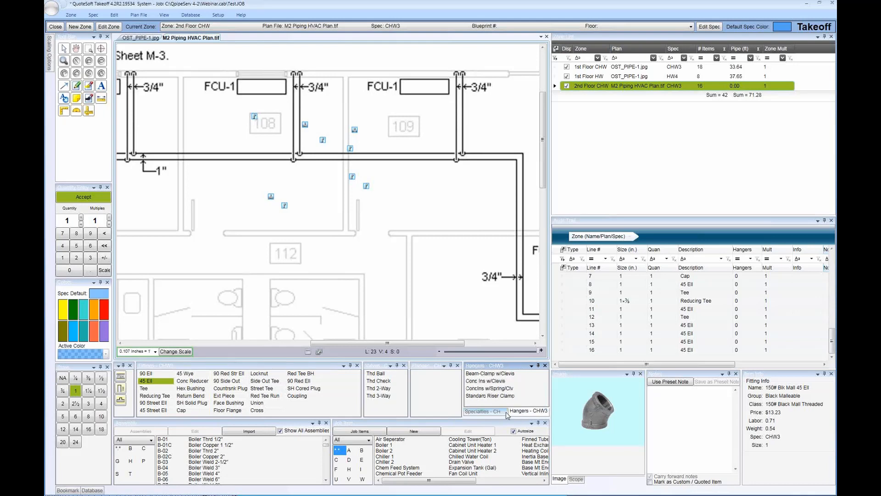
Separate the Hangers list from Specialties and dock it along the plan's right side, followed by its upper edge
left_click_drag(519, 414, 350, 201)
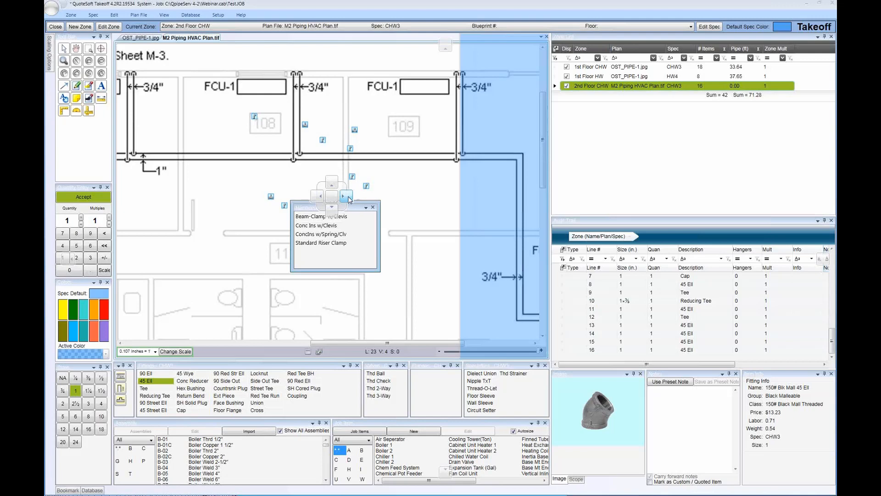
left_click_drag(349, 199, 348, 198)
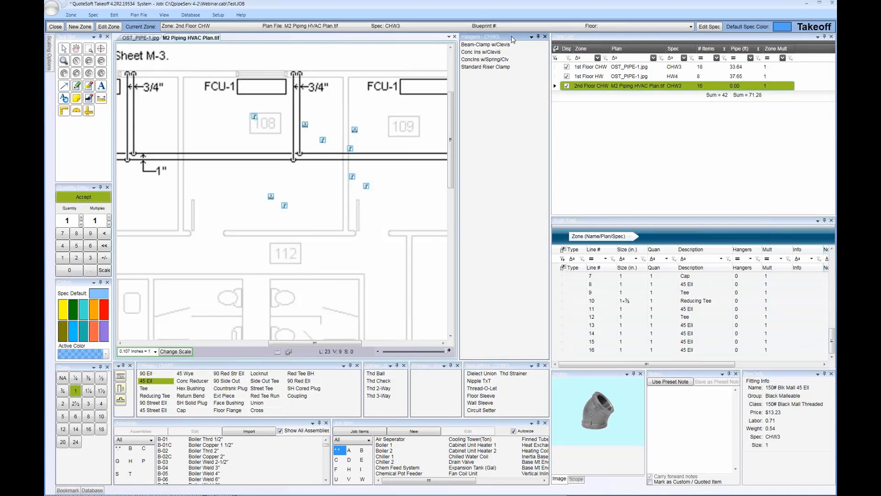
left_click_drag(506, 37, 335, 166)
left_click_drag(328, 177, 329, 180)
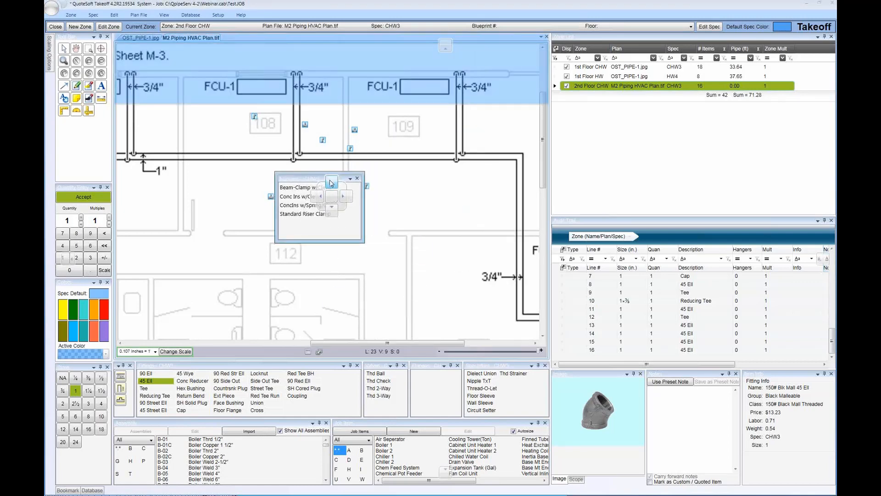
left_click_drag(331, 183, 331, 182)
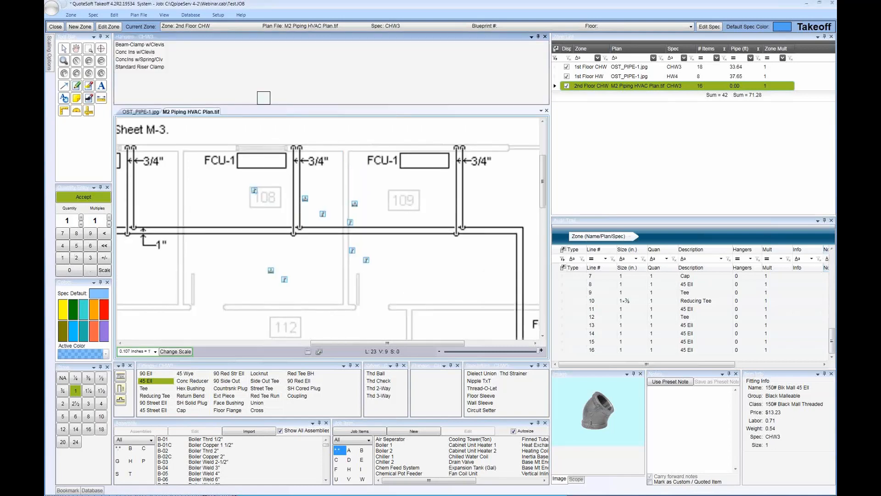
Dock the Hangers panel along the plan's left side, and move it to dock below the plan
left_click_drag(315, 37, 320, 196)
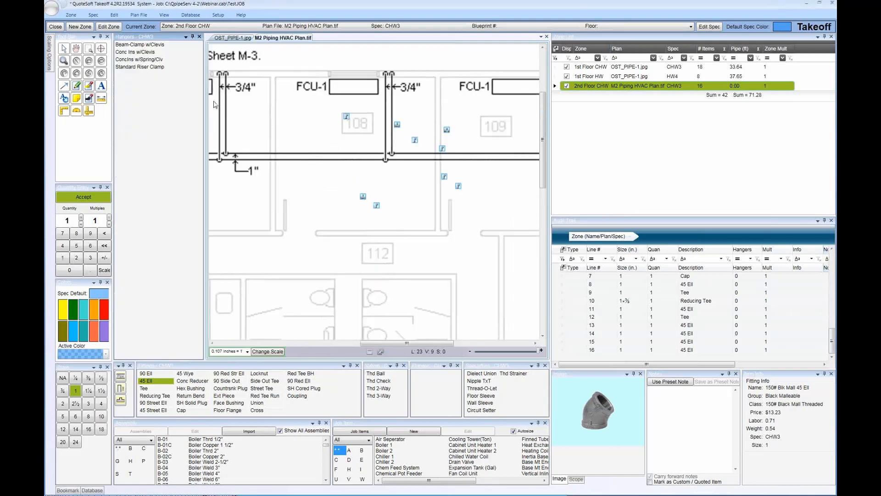
left_click_drag(171, 41, 335, 214)
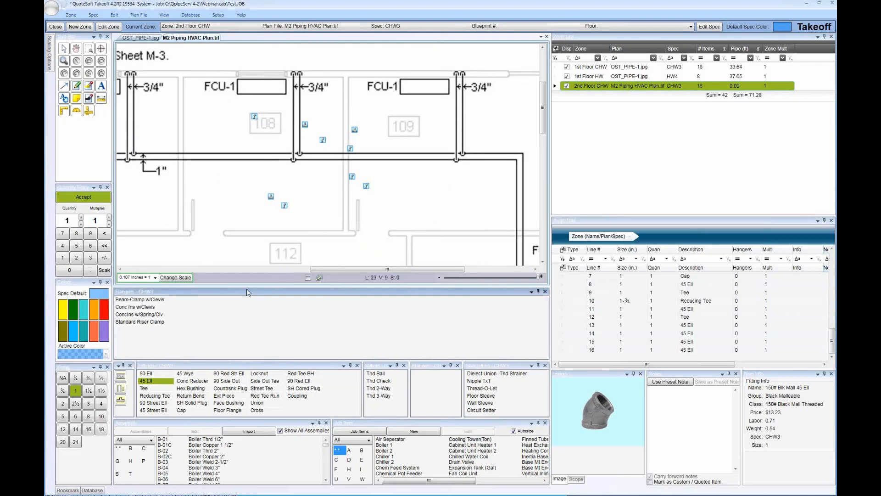
Dock the Hangers panel as a tab alongside the open plan files
left_click_drag(246, 290, 329, 201)
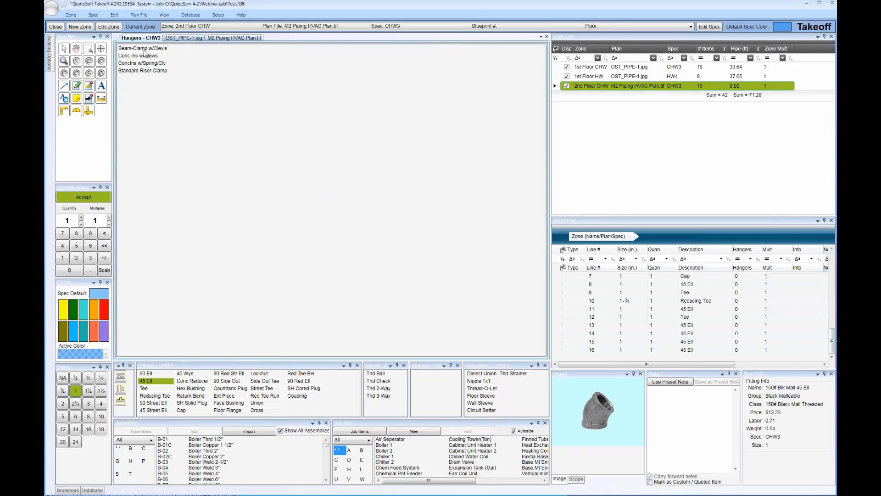
Compare the OST_PIPE-1.jpg plan with the Hangers list, and dock Hangers back into the Specialties panel as a switchable tab
left_click(184, 38)
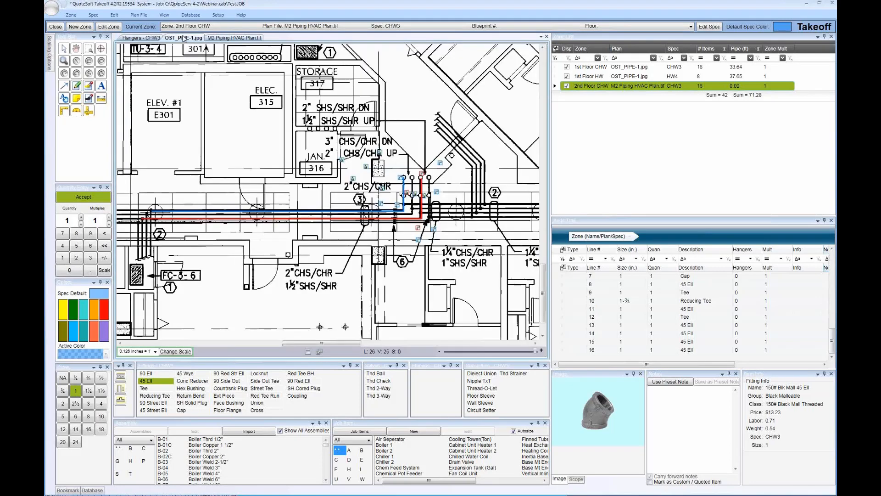
left_click(154, 38)
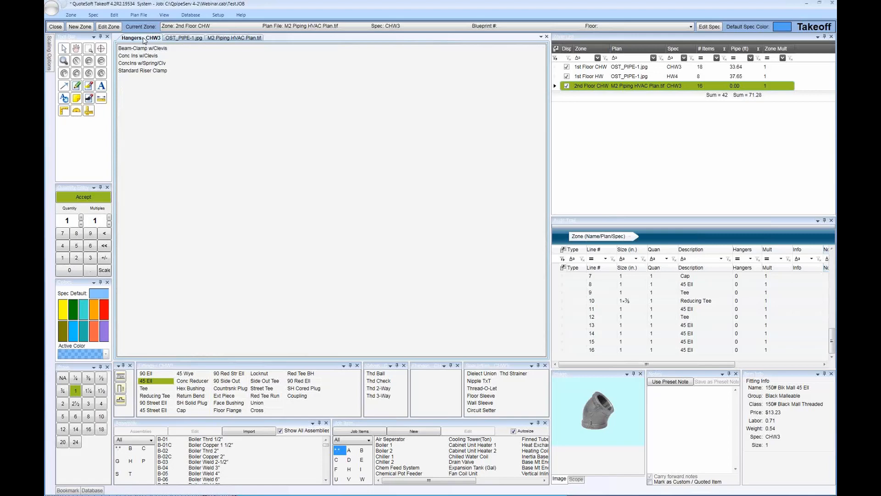
mouse_move(143, 39)
left_mouse_down()
mouse_move(181, 47)
mouse_move(386, 268)
mouse_move(503, 411)
mouse_move(475, 406)
mouse_move(470, 395)
mouse_move(487, 403)
mouse_move(506, 390)
left_mouse_up()
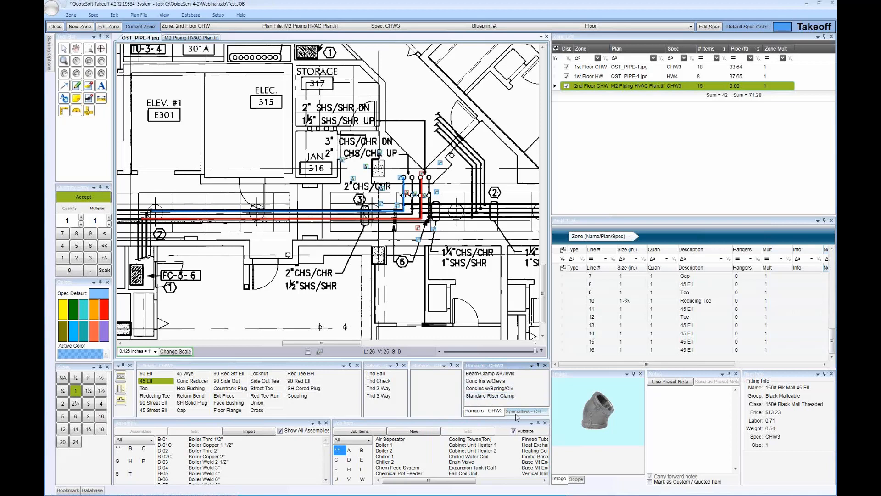
left_click(510, 413)
left_click_drag(500, 419, 495, 416)
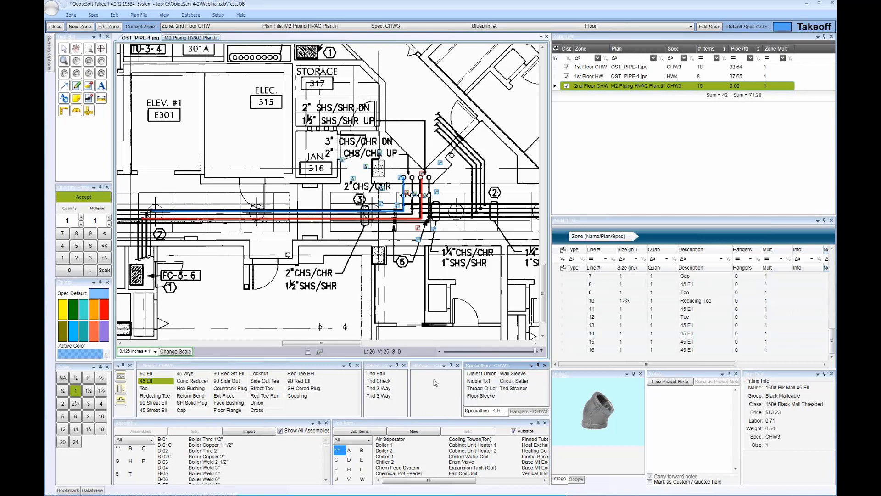
left_click(510, 412)
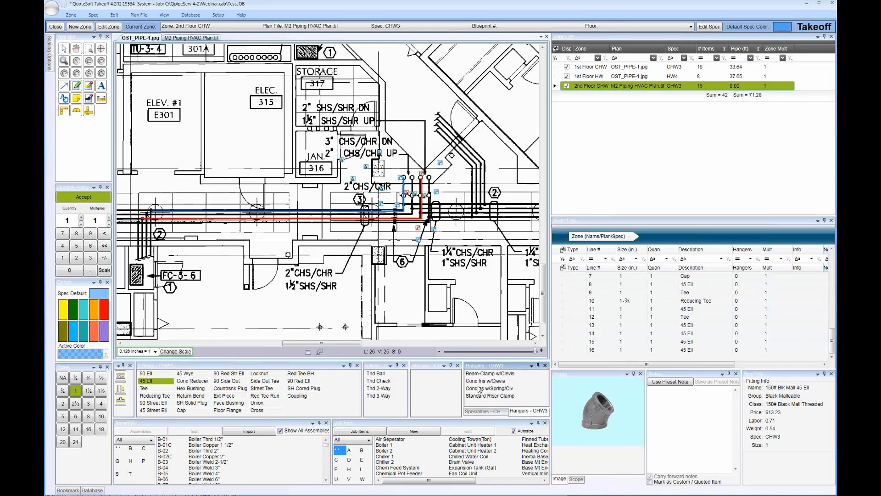
Start placing a Beam-Clamp w/Clevis hanger on the OST_PIPE-1.jpg plan and choose the 1st Floor HW zone for it
left_click(481, 373)
left_click(368, 283)
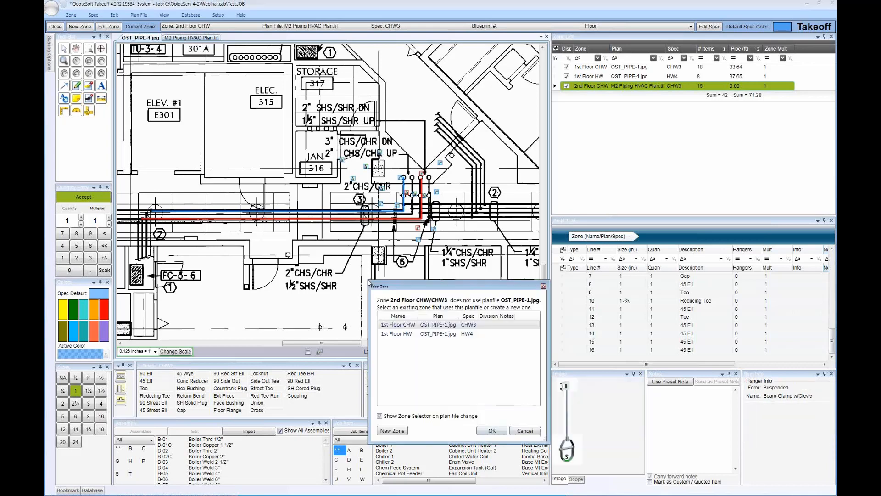
key("Down")
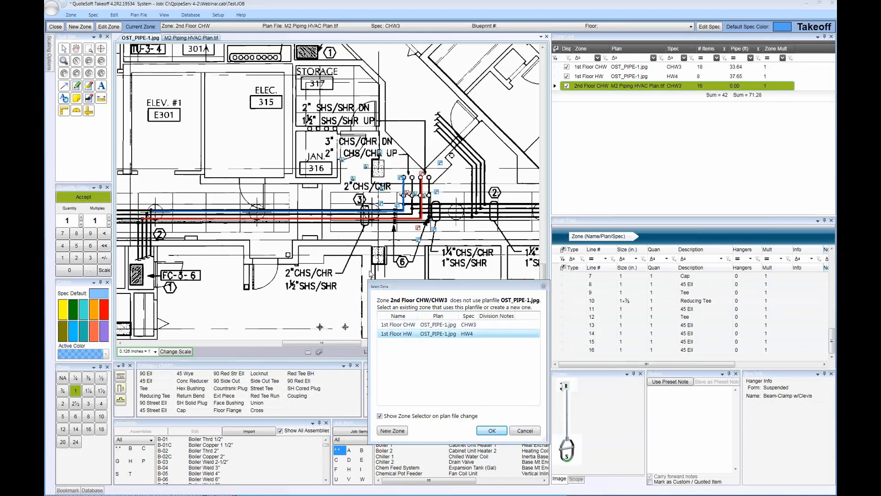
left_click(491, 432)
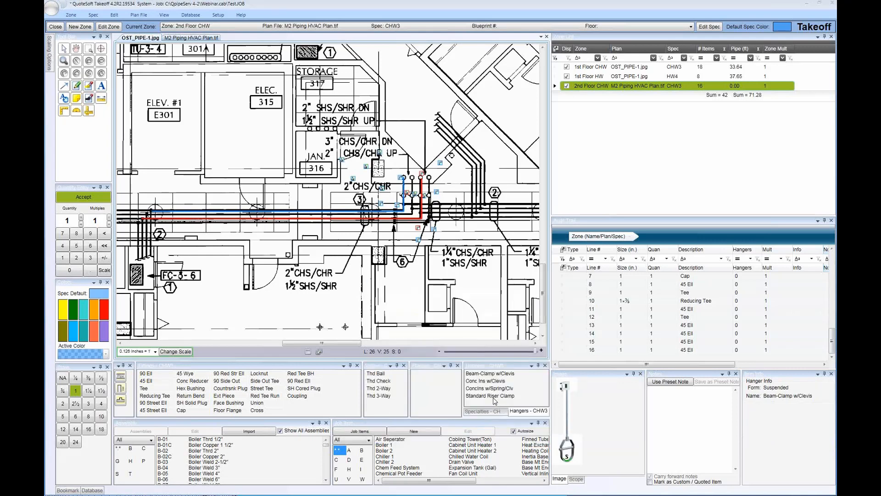
Place a 1¼ Beam-Clamp w/Clevis hanger on the plan below the pipe runs, and view the Specialties list
left_click(519, 414)
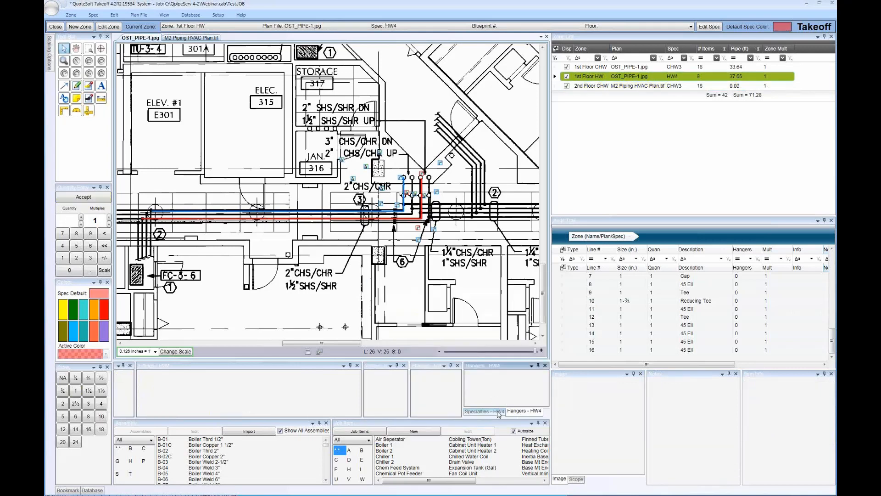
left_click(88, 392)
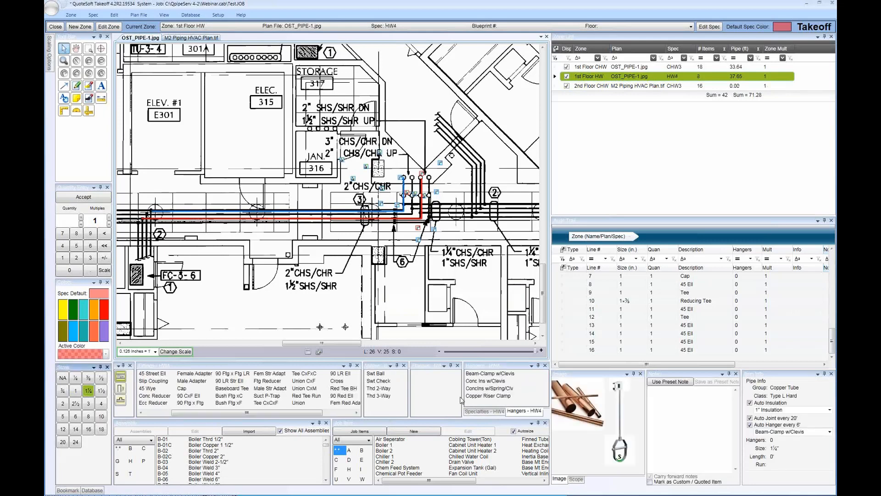
left_click(489, 373)
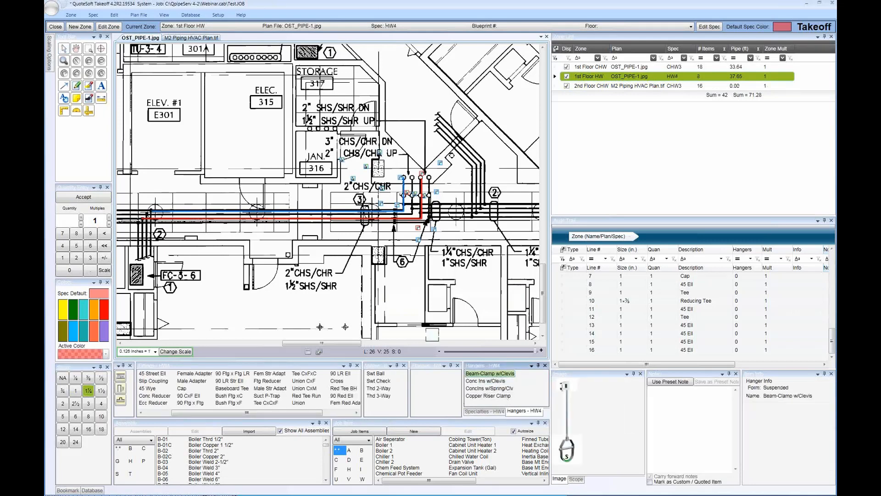
left_click(485, 411)
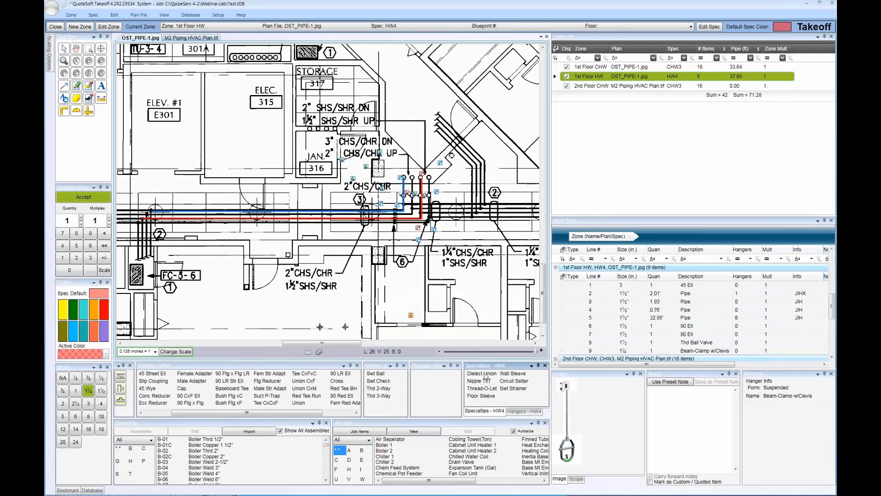
Return to the Hangers list and place a Copper Riser Clamp on the plan beside the clevis hanger
left_click(510, 412)
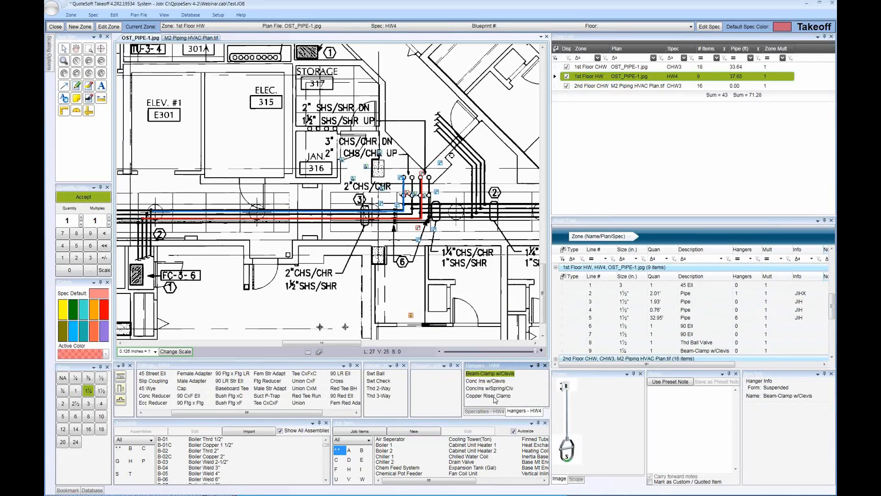
left_click(495, 396)
left_click(430, 316)
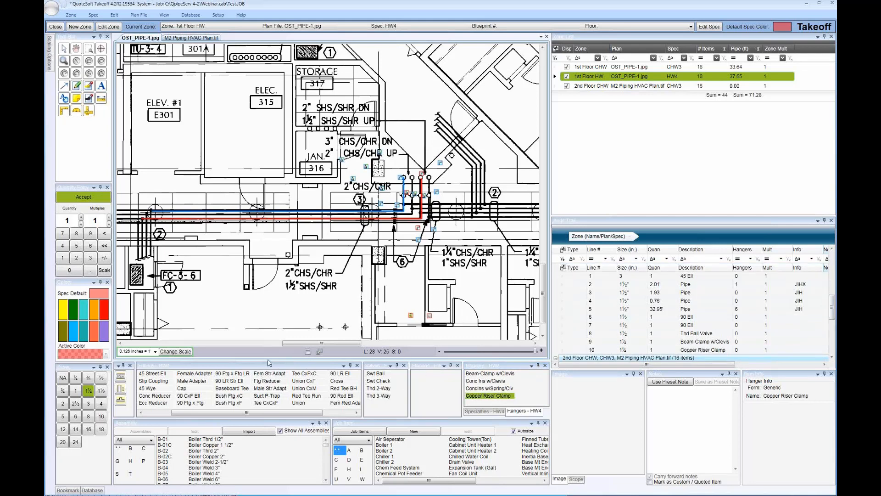
Dock the Fittings panel along the plan's right side and the Pipe panel beneath it, reduced to a short strip
left_click(240, 368)
left_click_drag(255, 366, 354, 199)
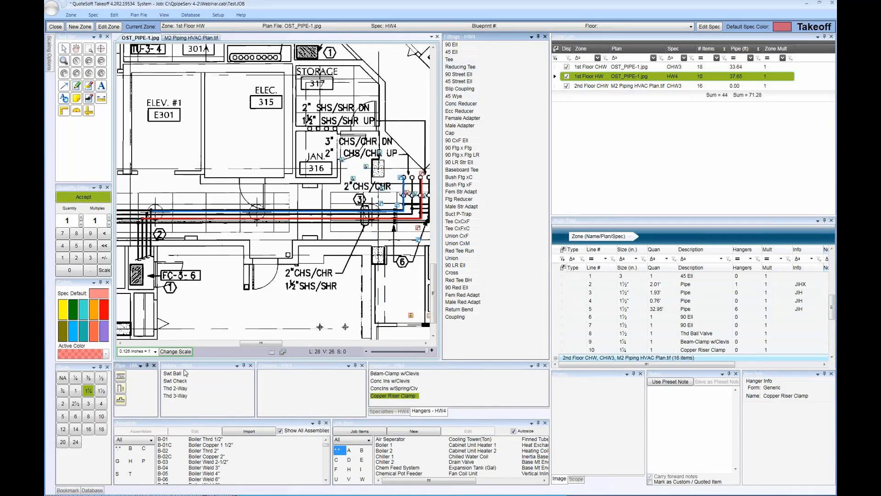
left_click_drag(123, 365, 493, 330)
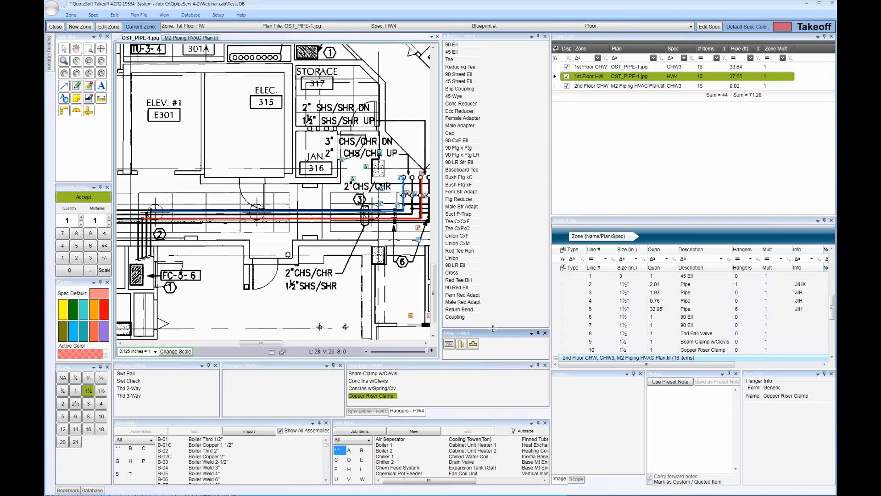
left_click_drag(492, 328, 493, 333)
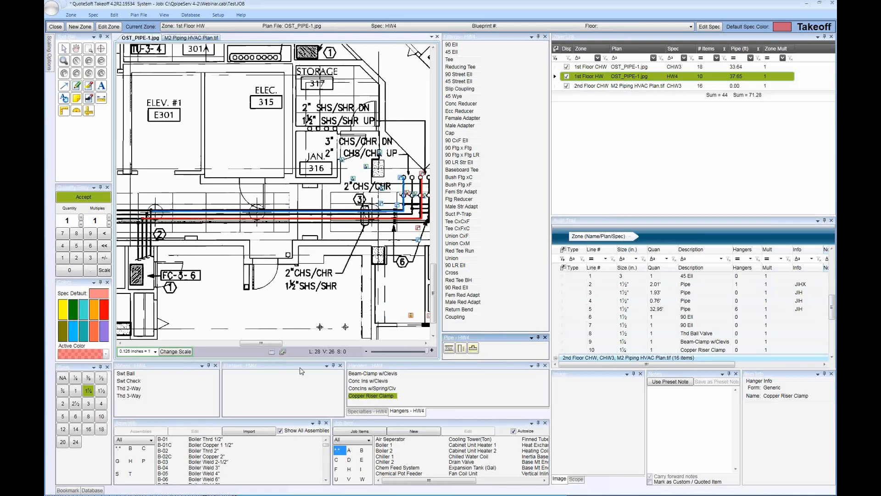
Close the Hangers panel and restore it through the palette selection
left_click(427, 410)
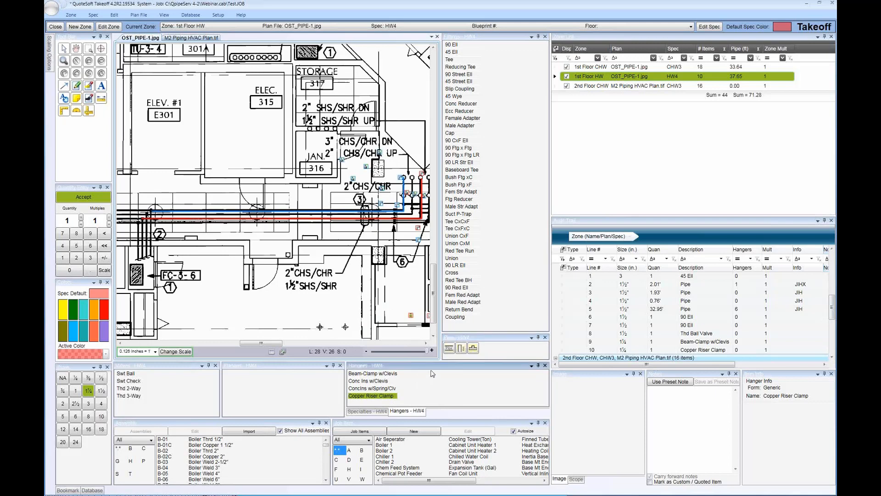
left_click(545, 365)
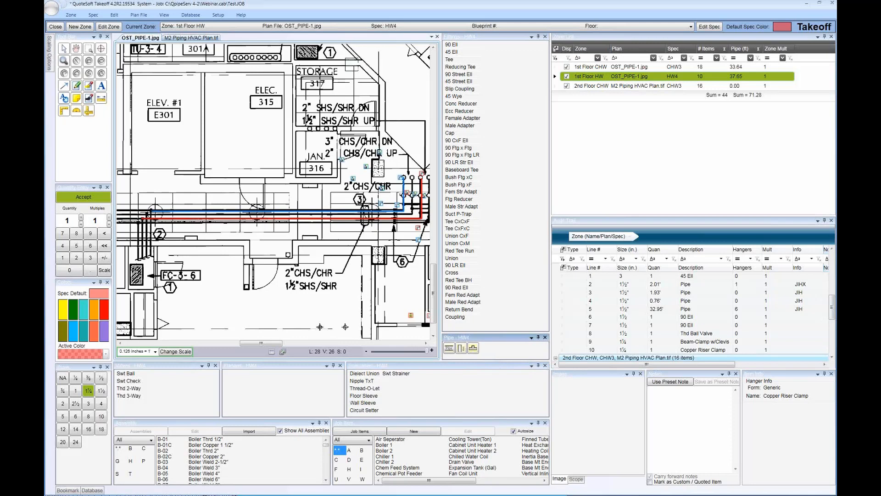
left_click(166, 15)
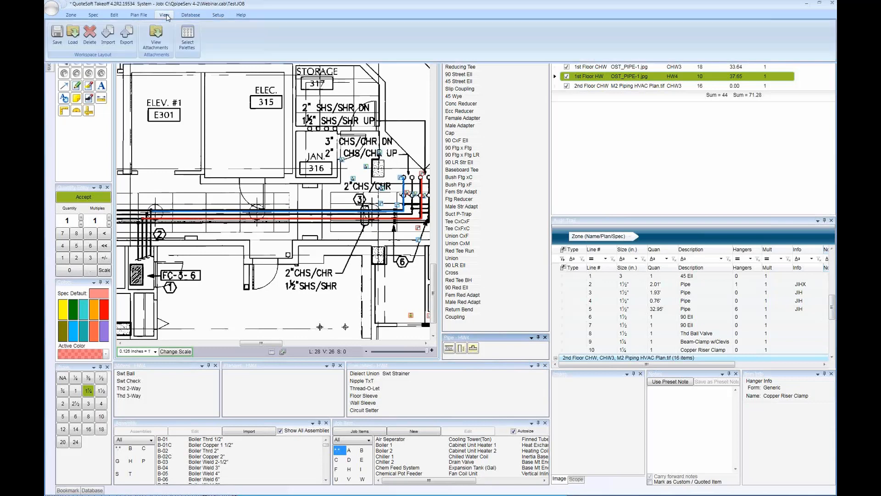
left_click(188, 36)
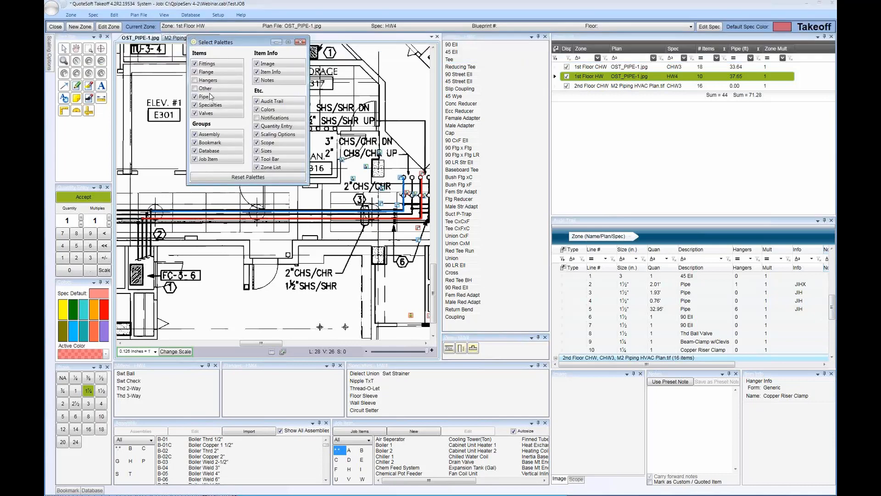
left_click(194, 80)
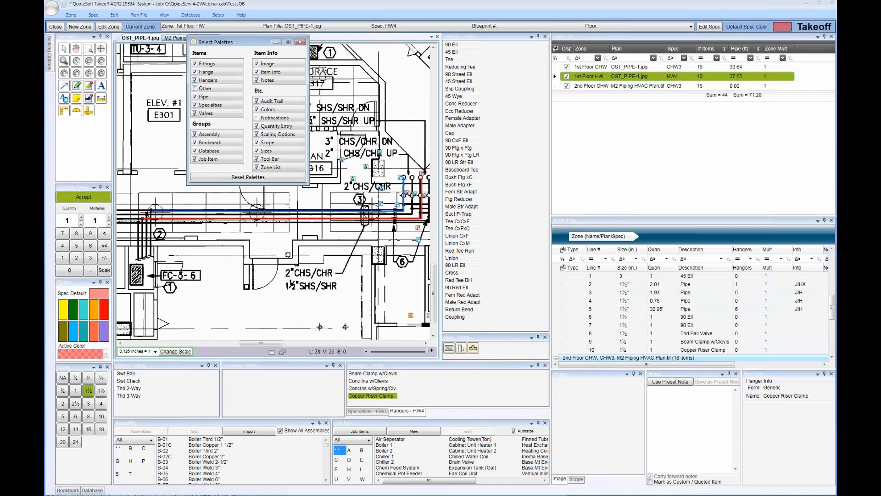
left_click(300, 43)
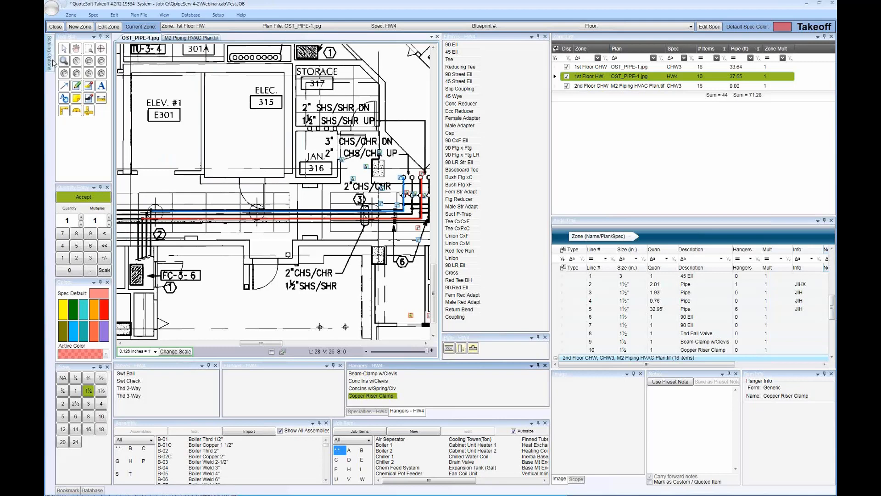
Set the Tool Bar palette to auto-hide, reveal it briefly from its collapsed state, and end the active hanger placement
mouse_move(49, 59)
left_click(100, 37)
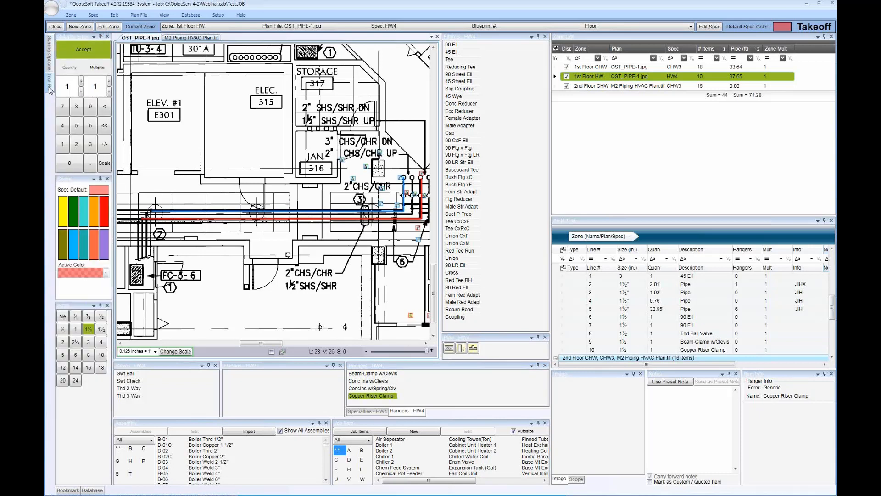
mouse_move(51, 90)
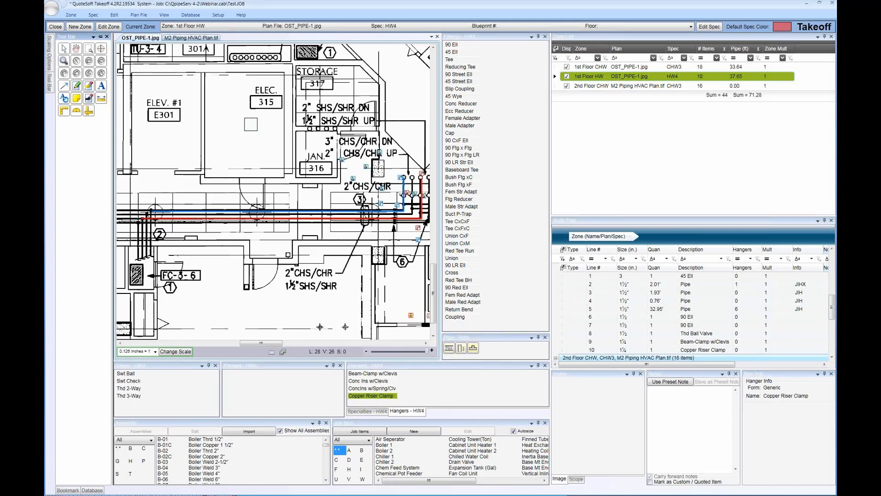
key("Escape")
left_click(237, 128)
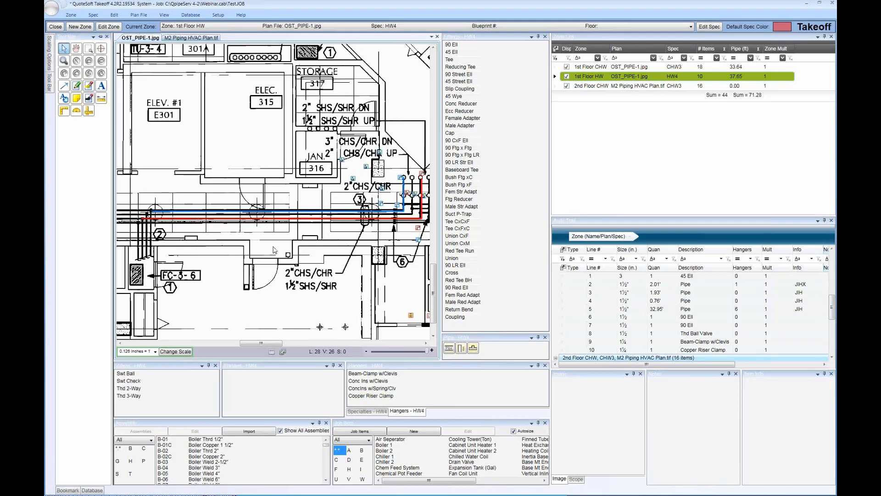
Pick the 4-inch Sch 40 flame-retardant poly pipe from the Database palette's Pipe family, Acid Waste group
left_click(84, 493)
left_click(70, 490)
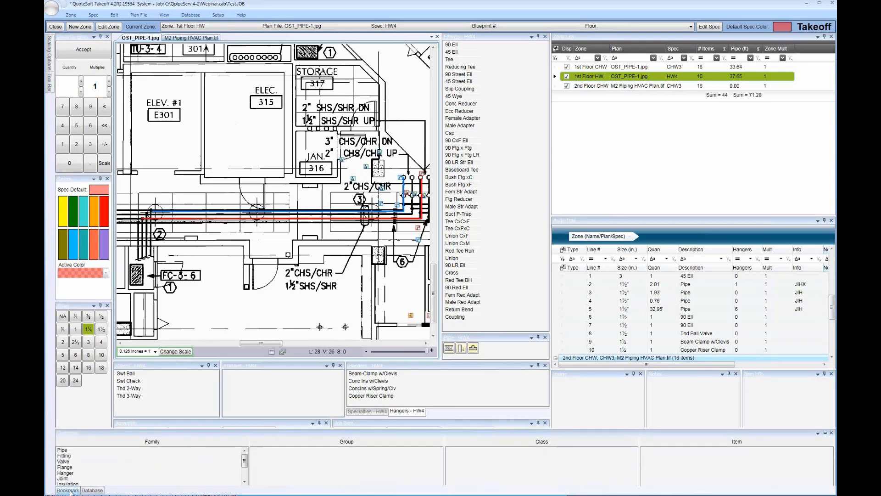
left_click(90, 490)
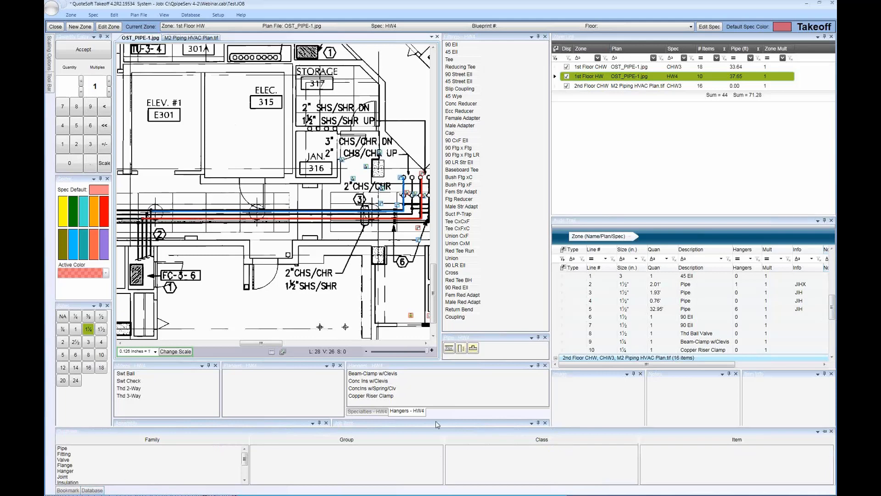
left_click(119, 449)
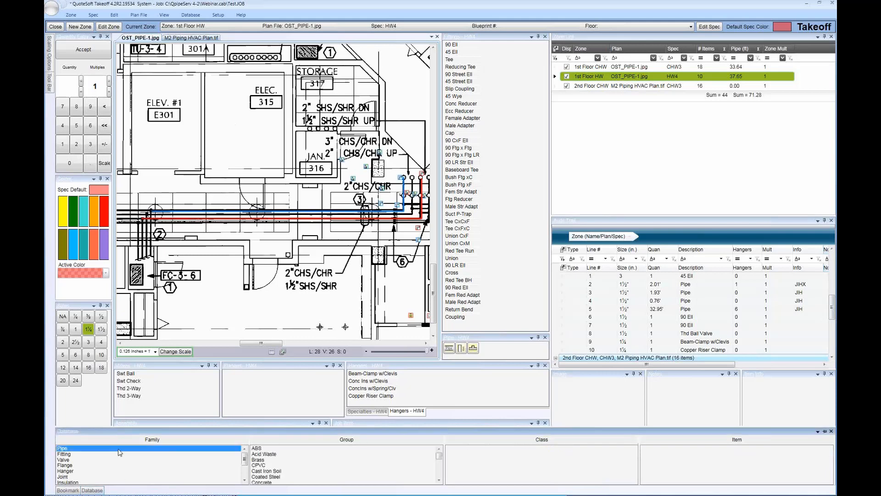
left_click(273, 453)
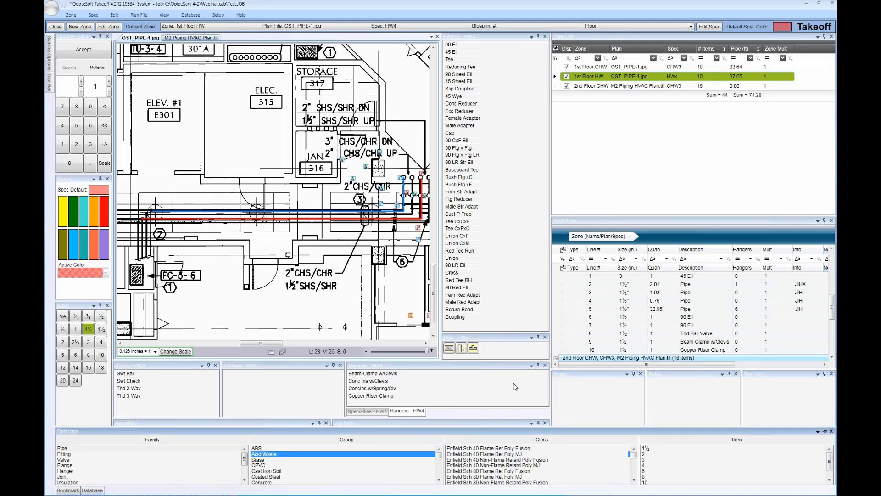
left_click(675, 464)
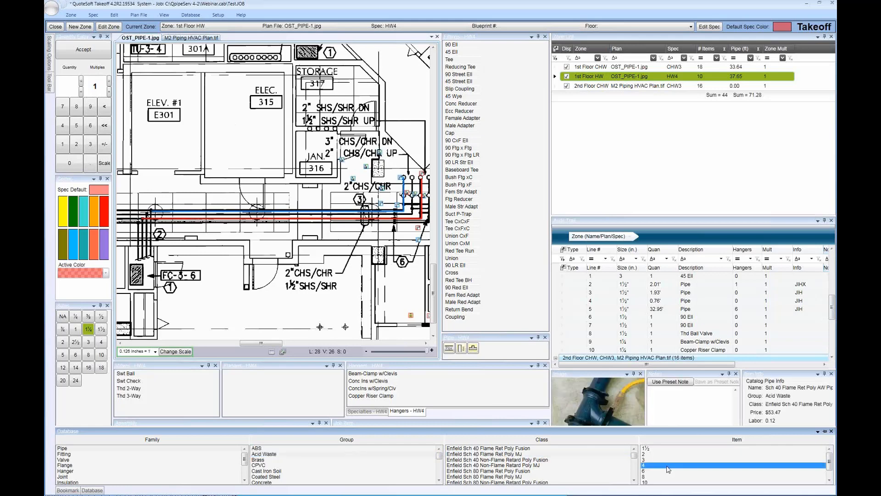
Draw a horizontal run of the 4-inch pipe about 10 ft long below the corridor, and check its audit trail entry
left_click(232, 276)
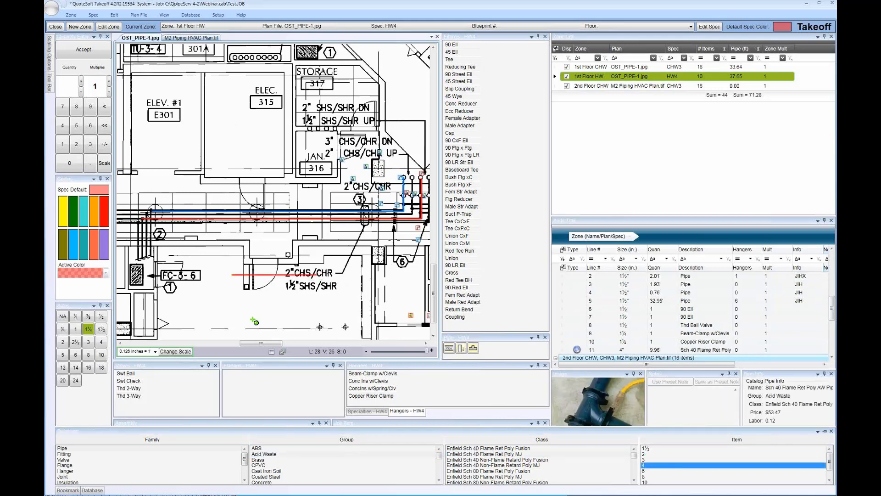
double_click(255, 317)
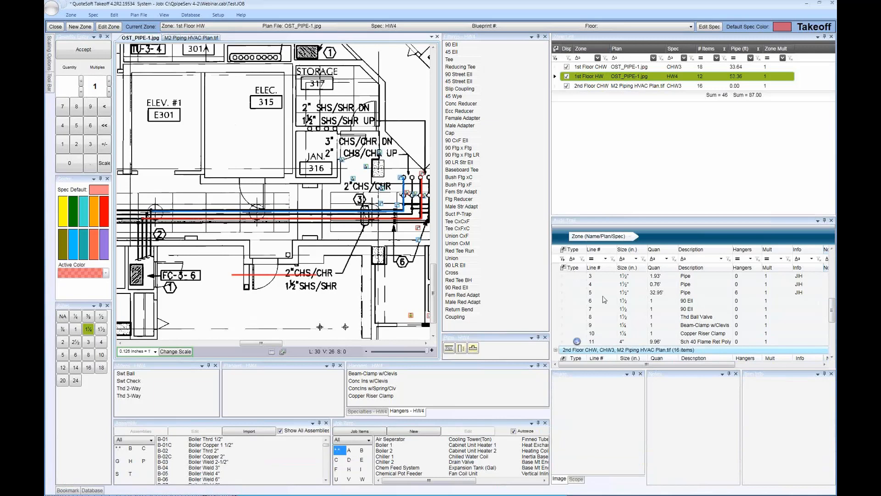
scroll(629, 331, "down", 3)
scroll(636, 325, "up", 3)
Open the Workspaces dialog for saving the layout, look over the saved workspaces, and close it without saving
left_click(164, 15)
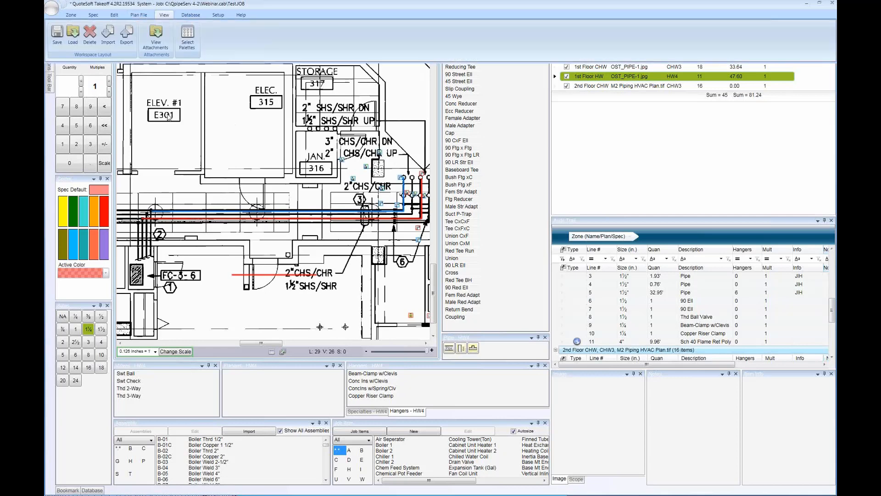
left_click(57, 36)
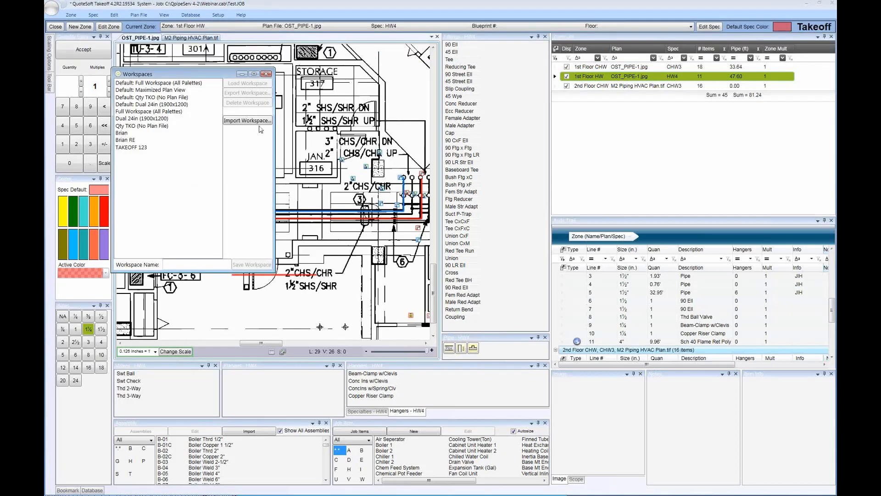
left_click(266, 74)
Start exporting a saved personal workspace as a .wsp file, browse the destination folders, and cancel the export
left_click(163, 16)
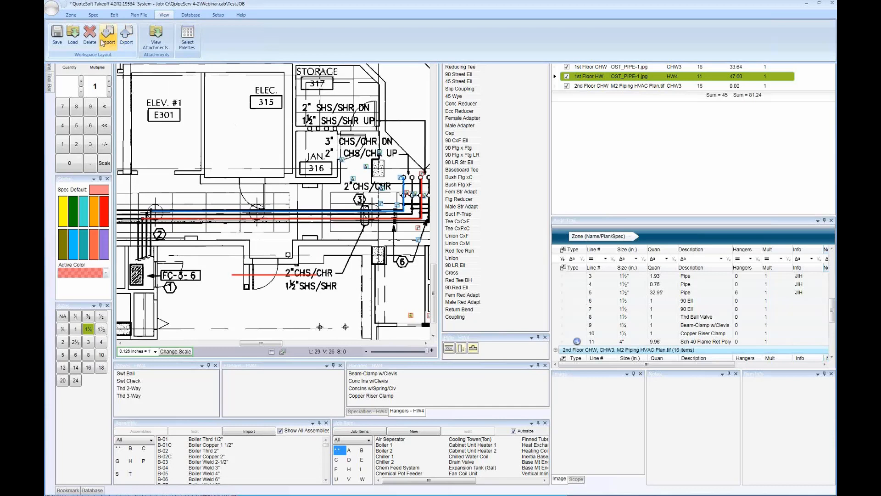
left_click(126, 36)
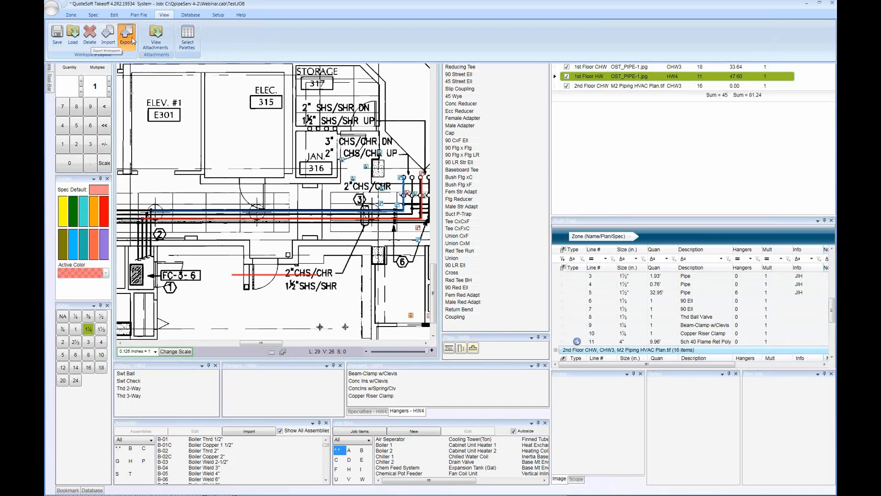
left_click(388, 207)
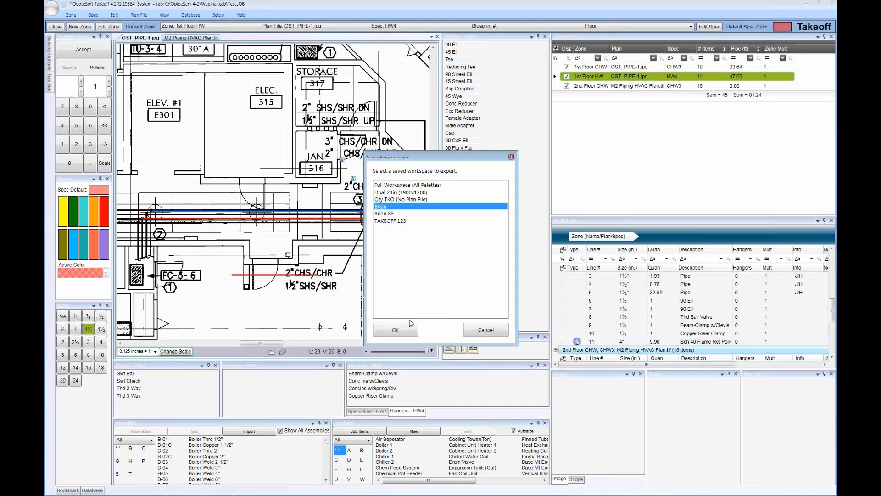
left_click(406, 328)
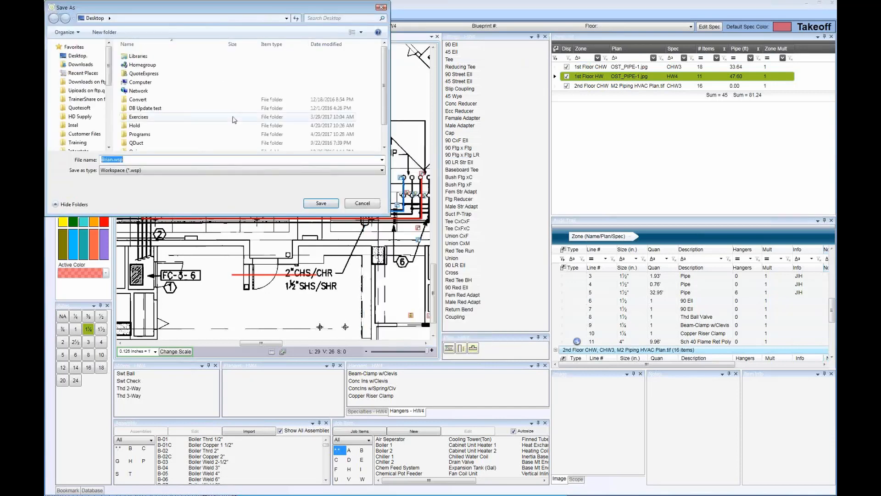
left_click(111, 139)
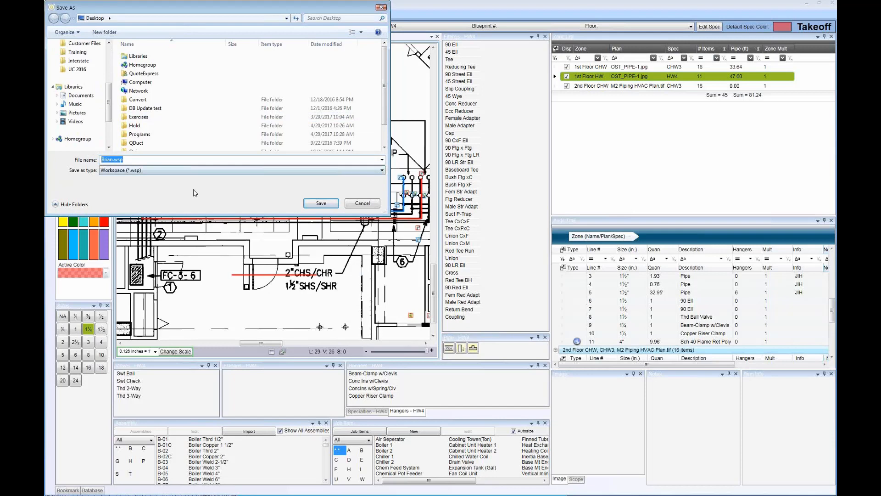
left_click(362, 203)
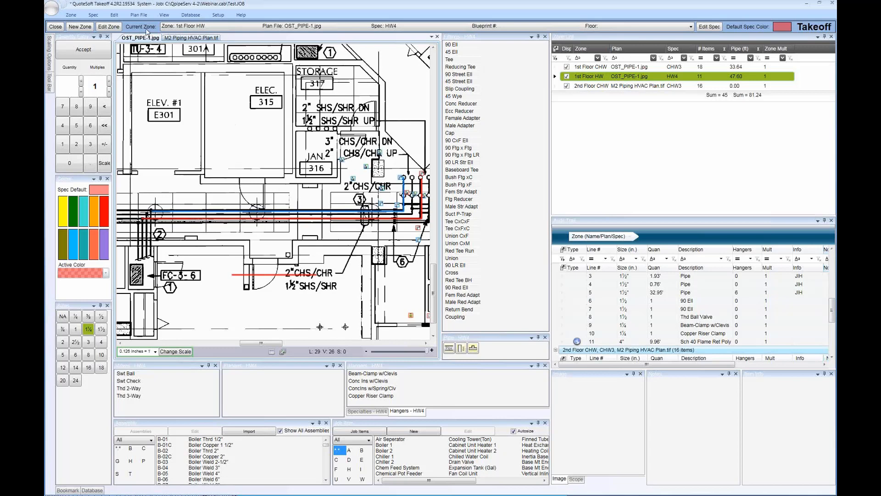
left_click(72, 15)
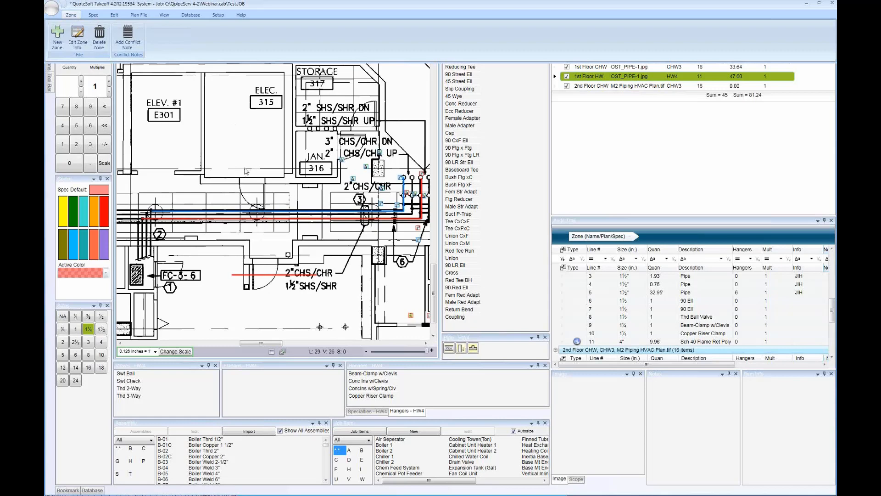
left_click(245, 170)
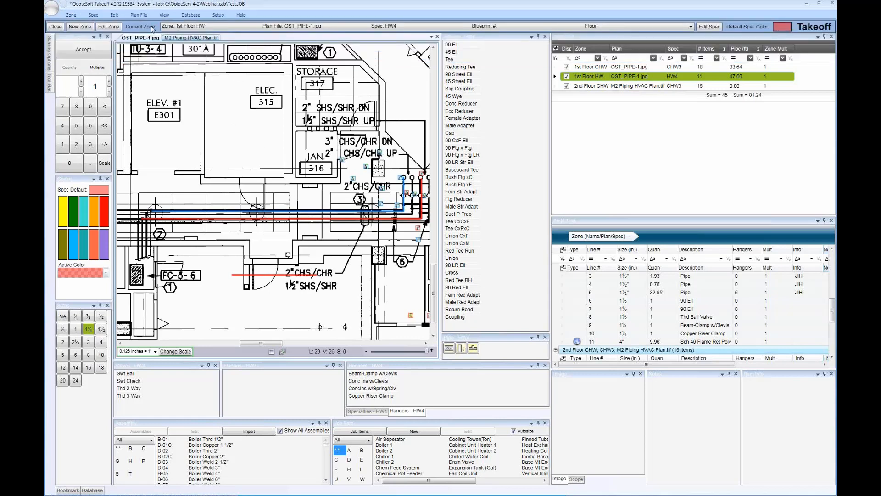
Try to save the full image of the OST_PIPE-1.jpg plan file, and dismiss the resulting dialogs
left_click(139, 15)
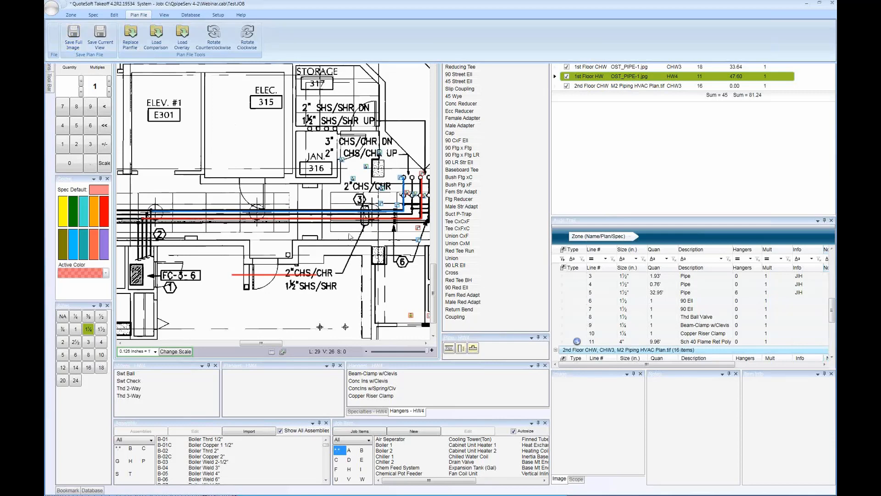
left_click(74, 42)
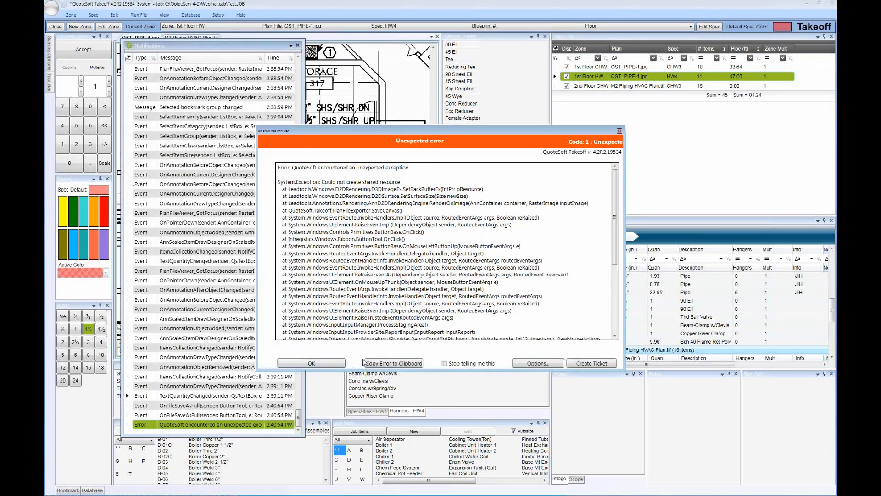
left_click(619, 130)
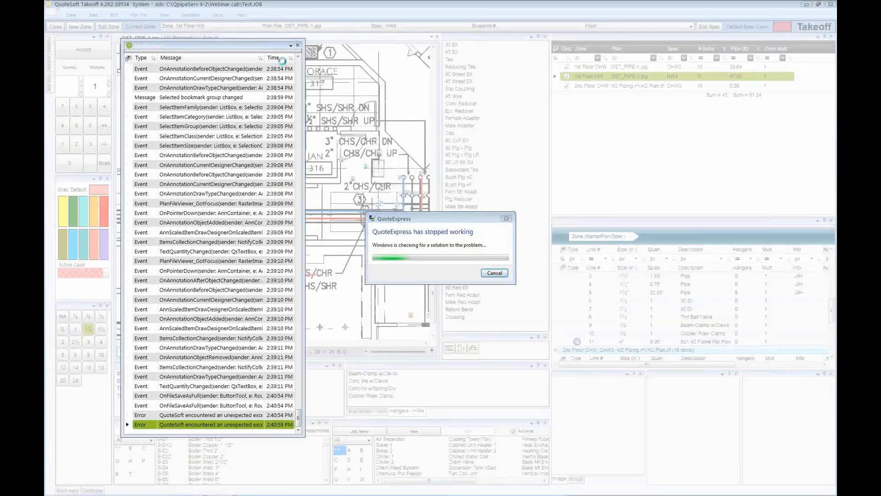
left_click(485, 272)
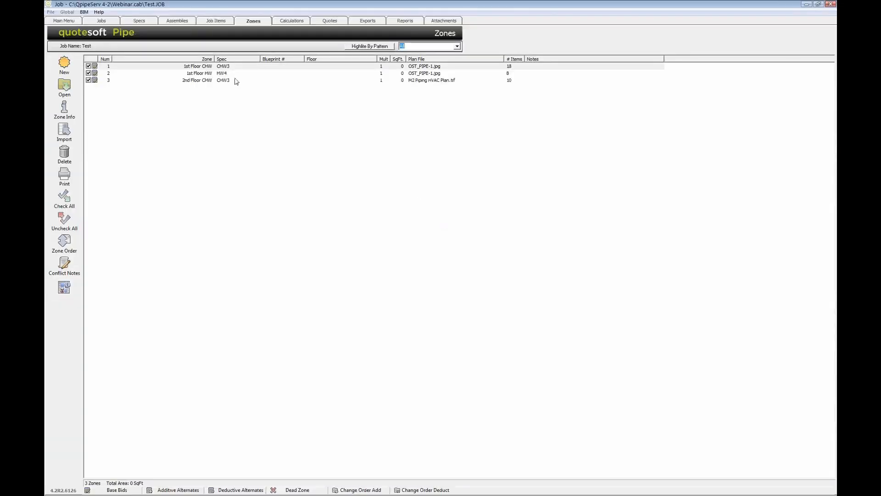
Reopen the 2nd Floor CHW zone with its M2 Piping HVAC Plan and focus on rooms 107 and 108
double_click(235, 80)
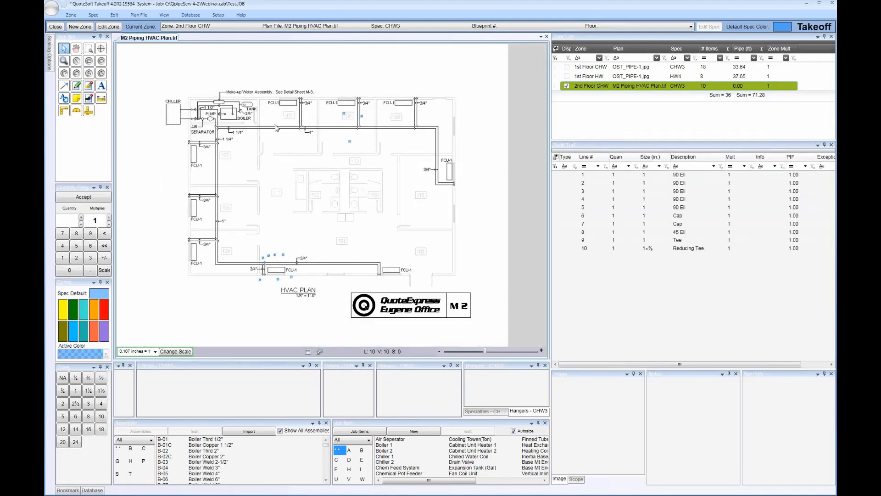
scroll(296, 152, "up", 5)
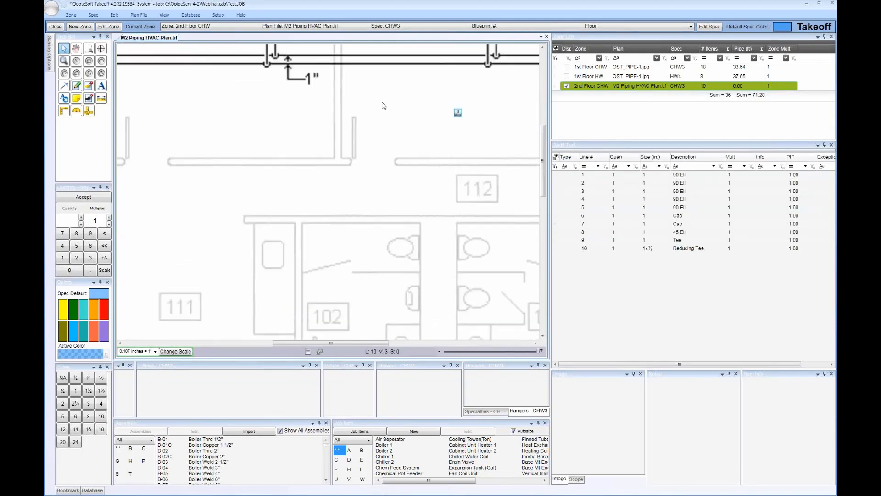
left_click_drag(388, 99, 365, 229)
scroll(377, 215, "up", 2)
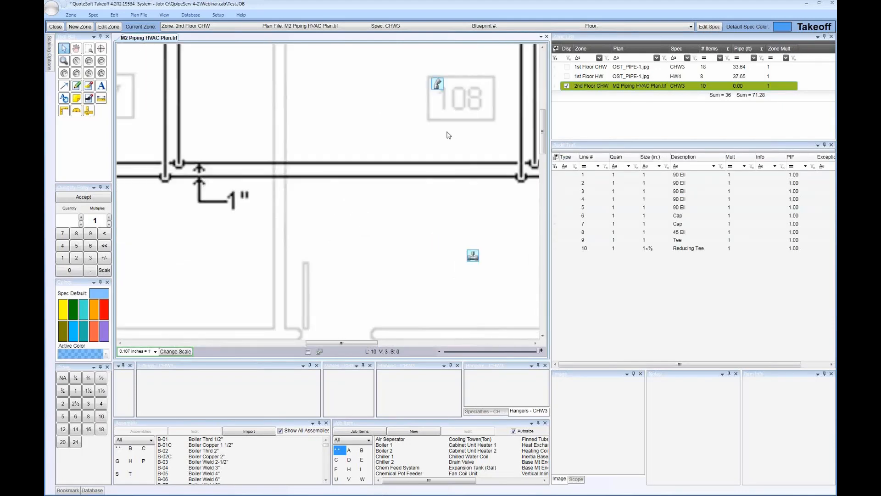
scroll(399, 250, "down", 2)
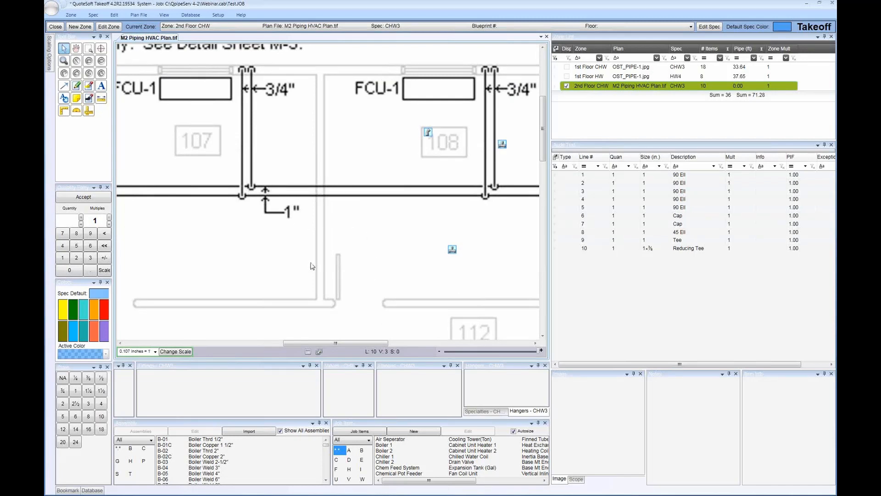
Add a boxed note reading "this is it" below the 1-inch pipe callout, discard the extra empty note, and leave the note tool
left_click(77, 97)
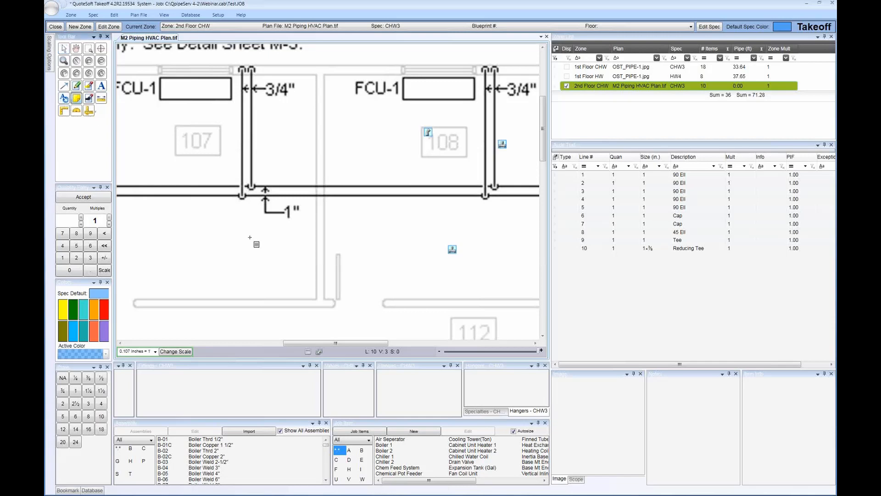
left_click_drag(206, 224, 400, 299)
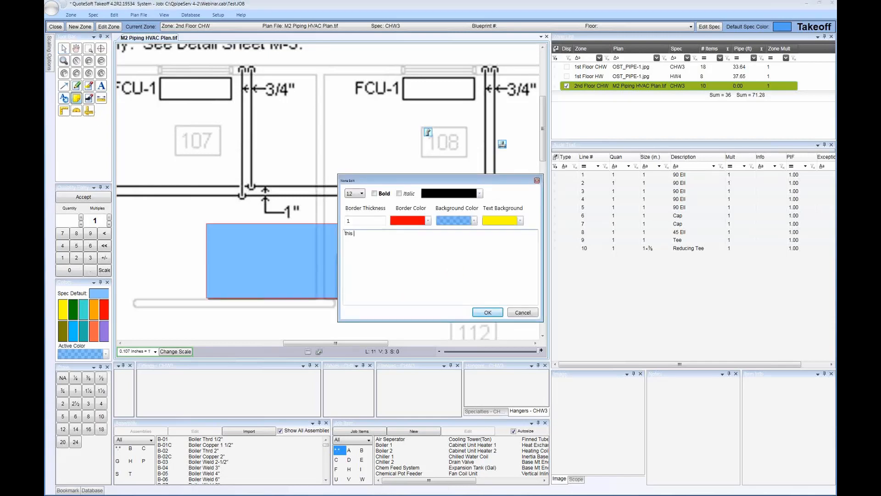
left_click(486, 313)
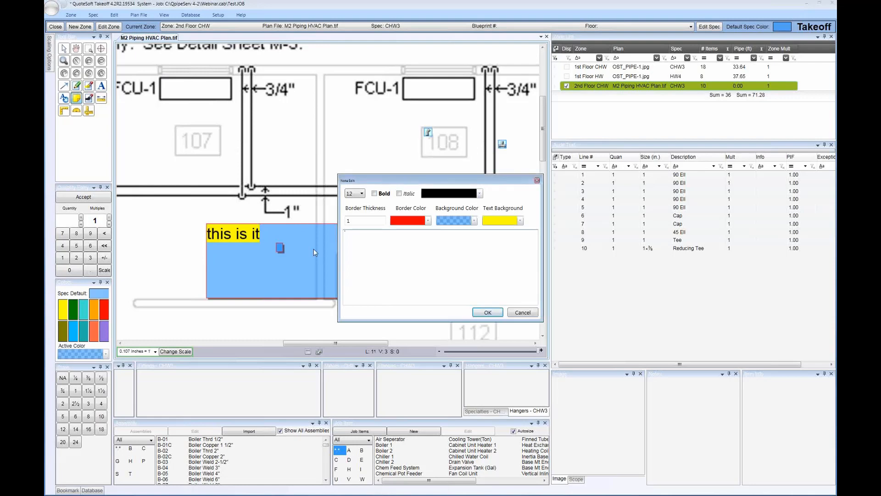
left_click(523, 313)
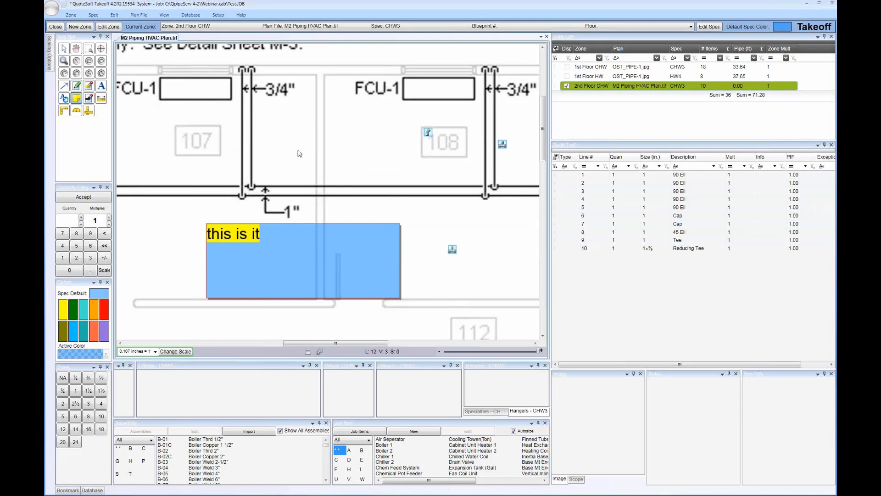
key("Escape")
left_click(142, 15)
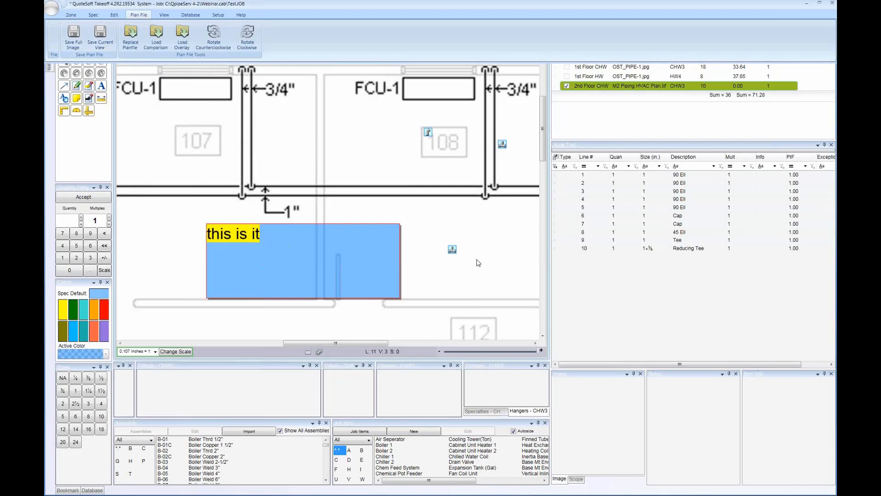
left_click(331, 139)
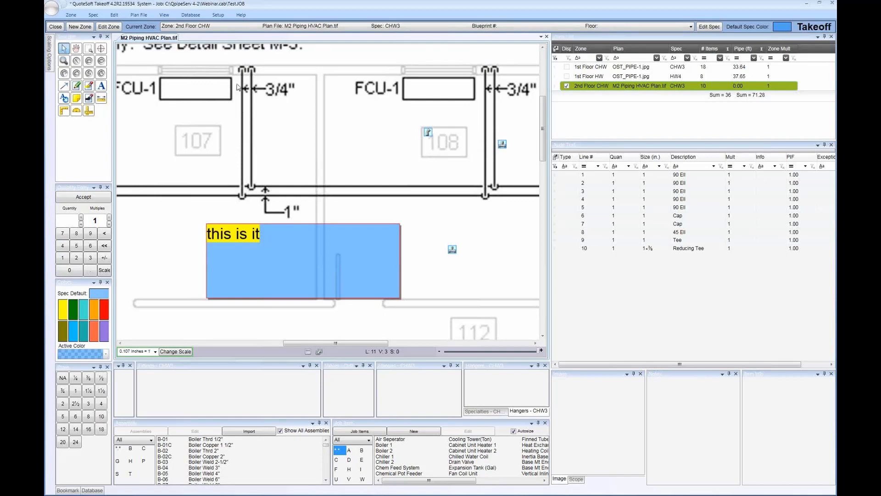
Add a conflict note to the 2nd Floor CHW zone reading "Flow Dia shows 6" and Plans to 10""
left_click(72, 15)
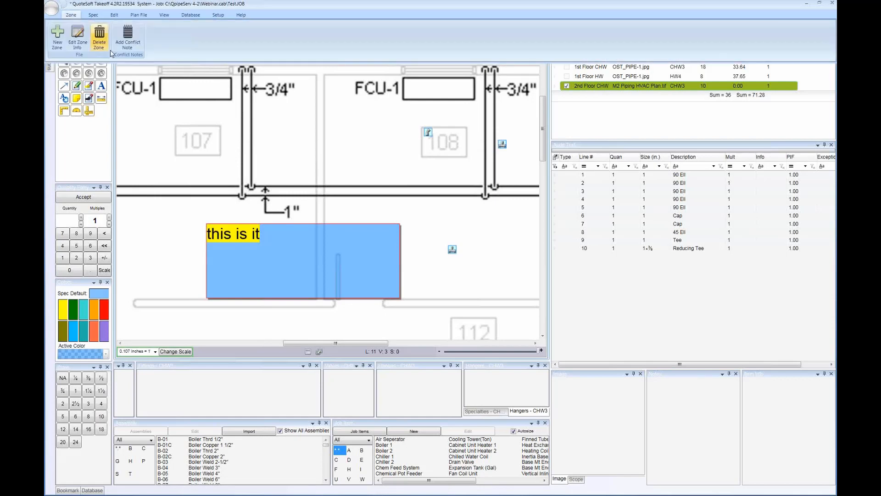
left_click(127, 37)
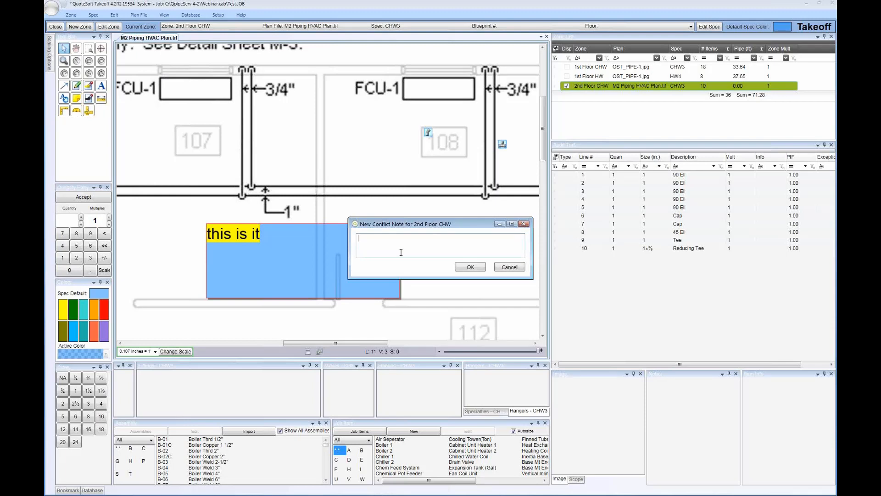
type("Flow Dia shows 6\" and Plans to 10\" use")
key("BackSpace")
key("BackSpace")
key("BackSpace")
left_click(469, 267)
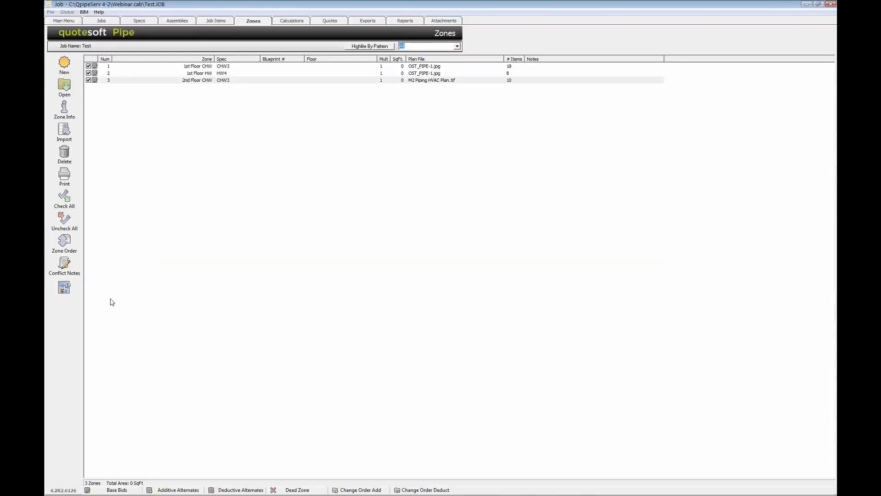
Review the job's conflict notes list from the QuoteSoft Pipe Zones page, and close it
left_click(68, 270)
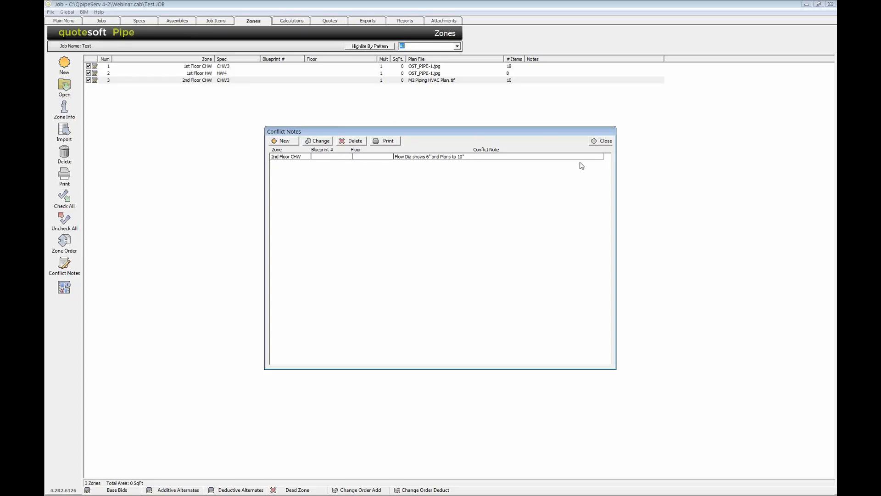
left_click(603, 143)
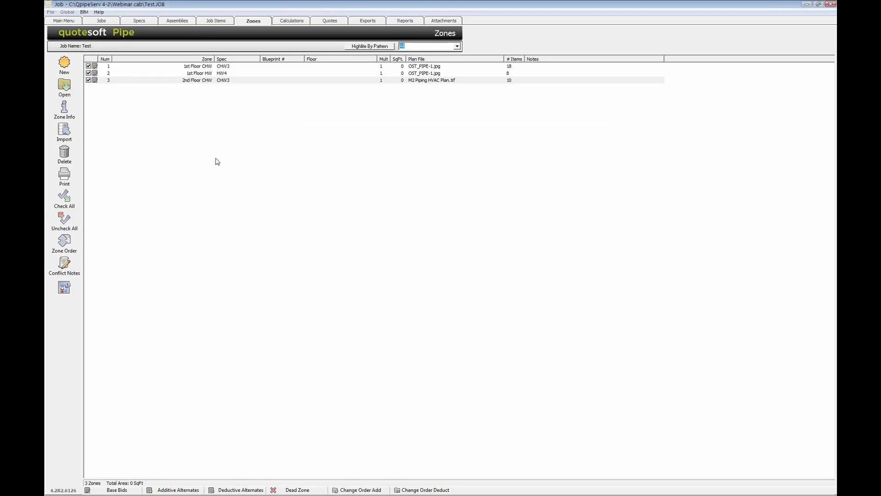
Reopen the 2nd Floor CHW zone in Takeoff and display the 1st Floor CHW and 1st Floor HW zones as well
double_click(186, 82)
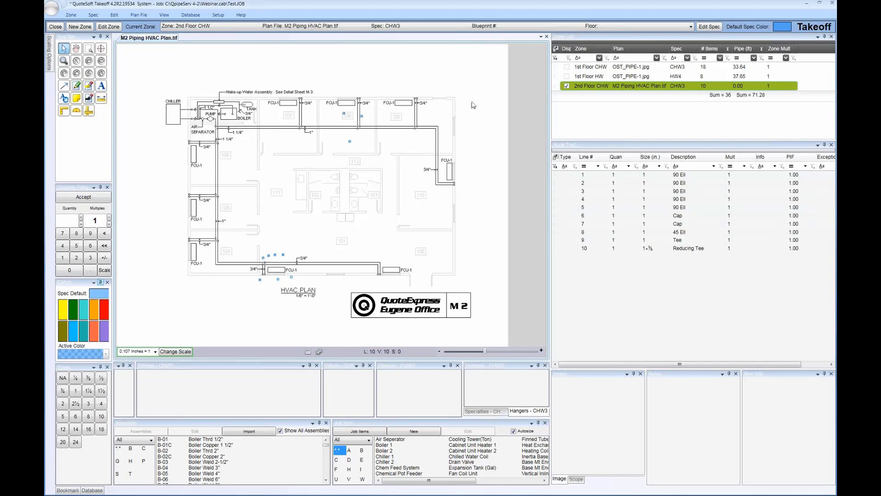
left_click(566, 69)
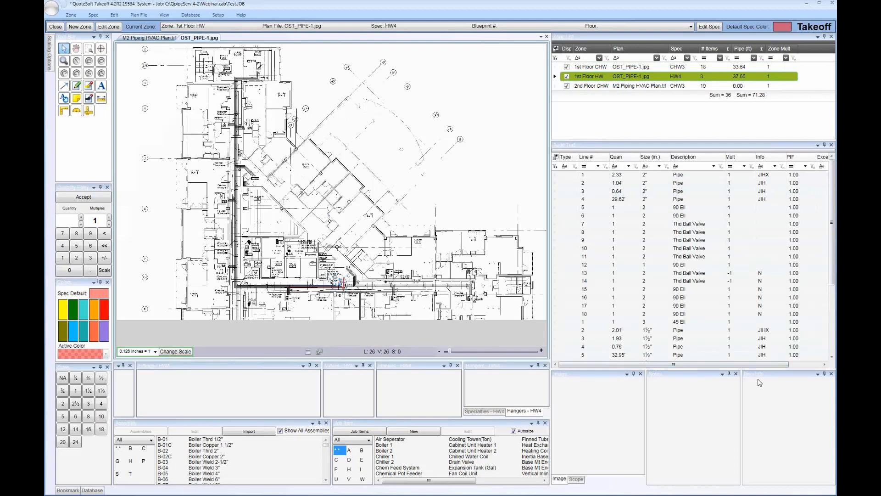
Change the size of the threaded ball valve on audit trail line 8 to 3 with the Global editor
right_click(671, 232)
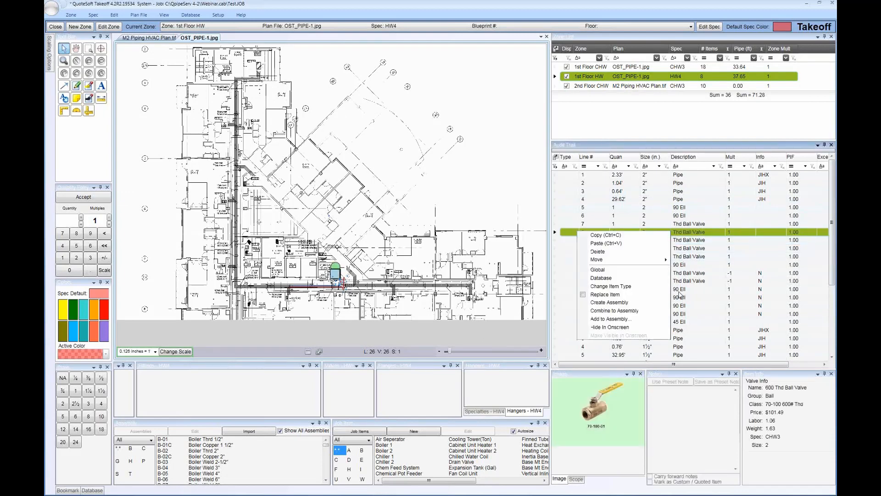
left_click(619, 272)
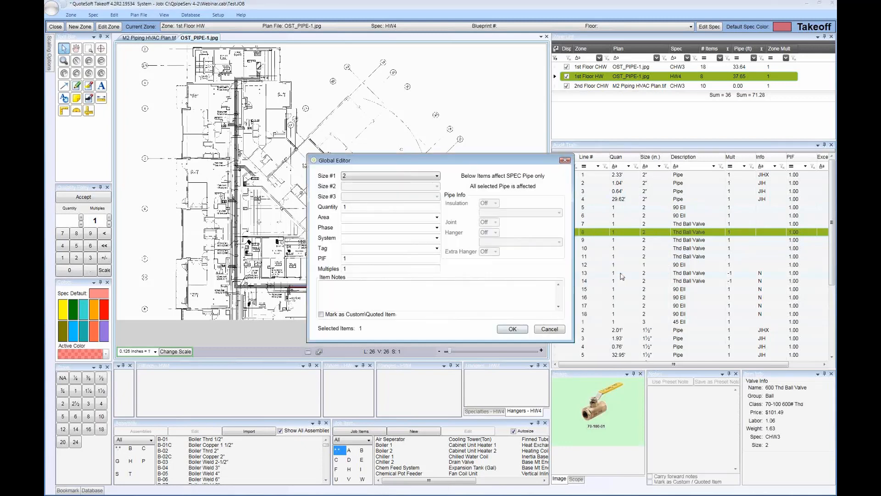
left_click(402, 178)
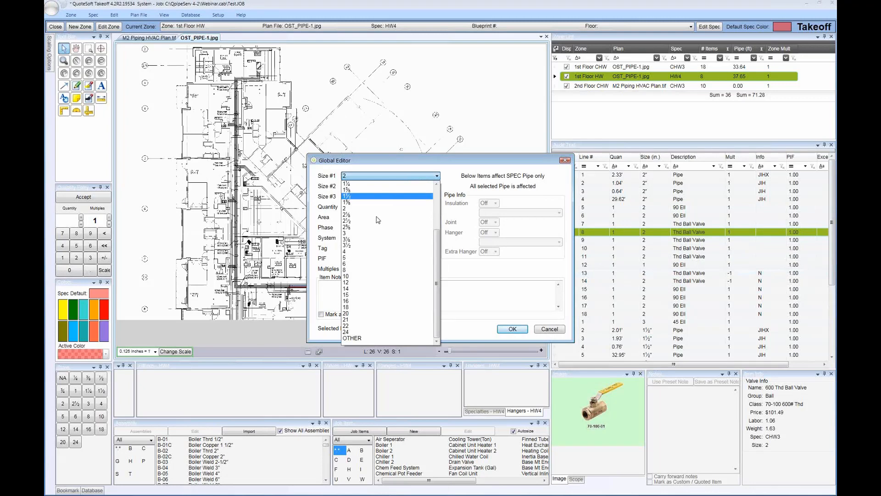
left_click(373, 233)
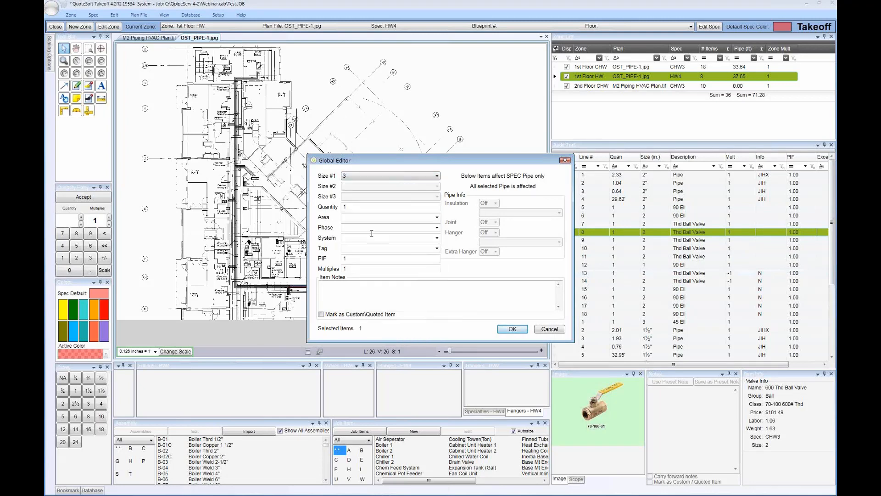
left_click(504, 330)
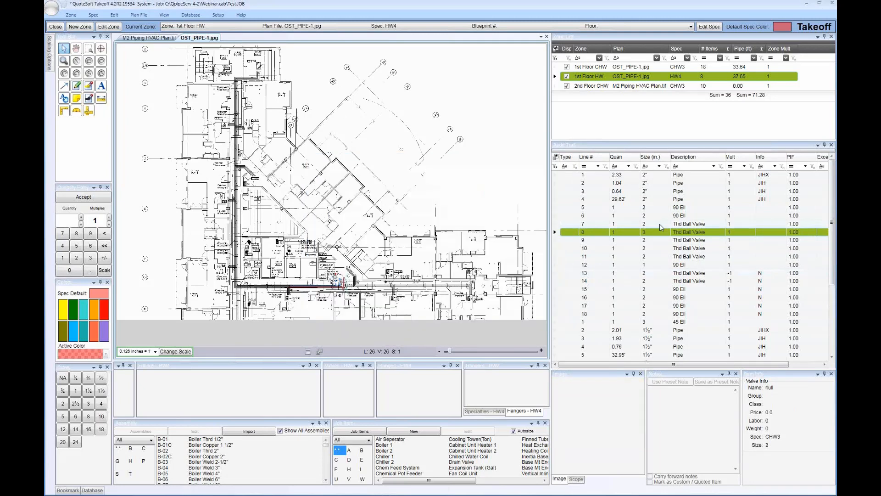
Review the Global editor options for audit trail lines 2 through 11 together, and close the editor without changes
left_click(666, 258)
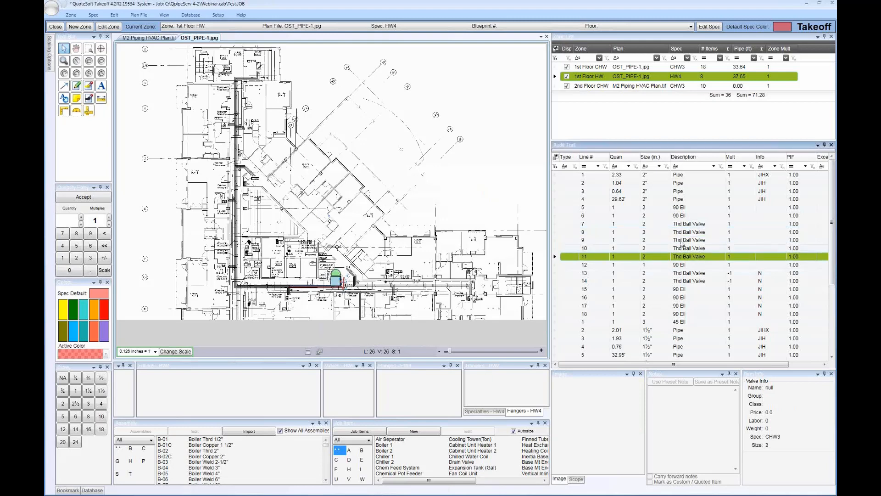
left_click(679, 184)
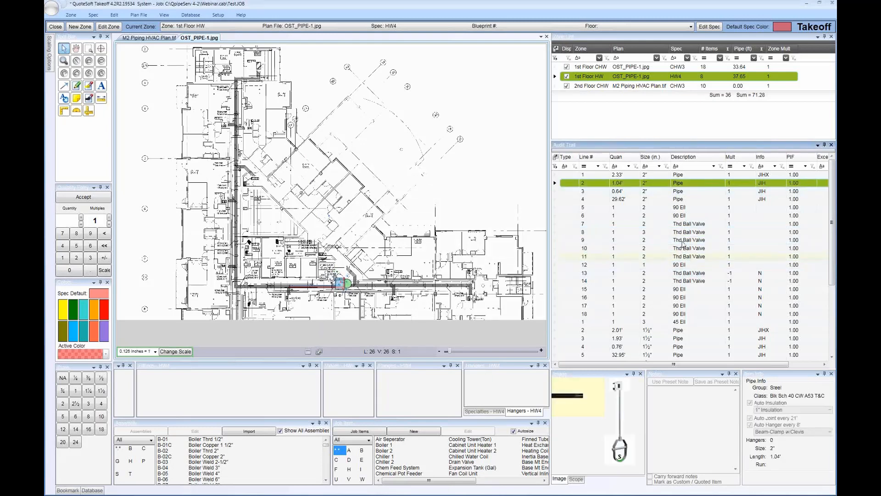
left_click(685, 257, "shift")
right_click(685, 232)
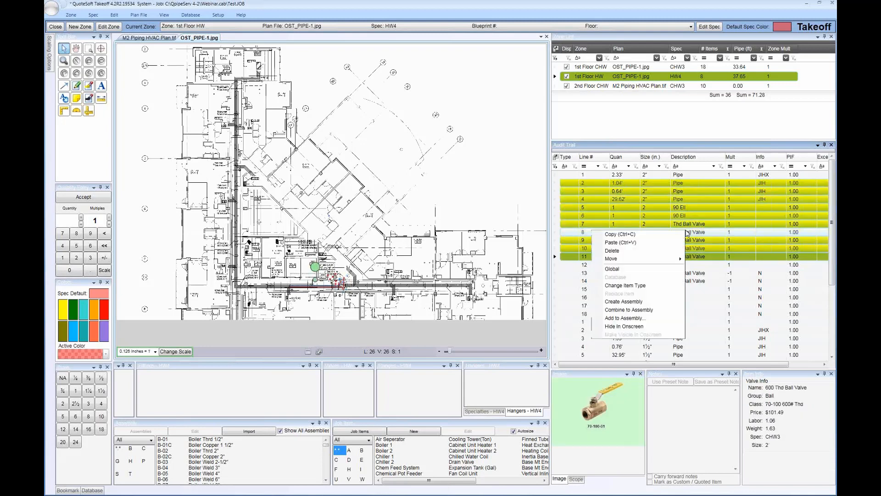
left_click(616, 268)
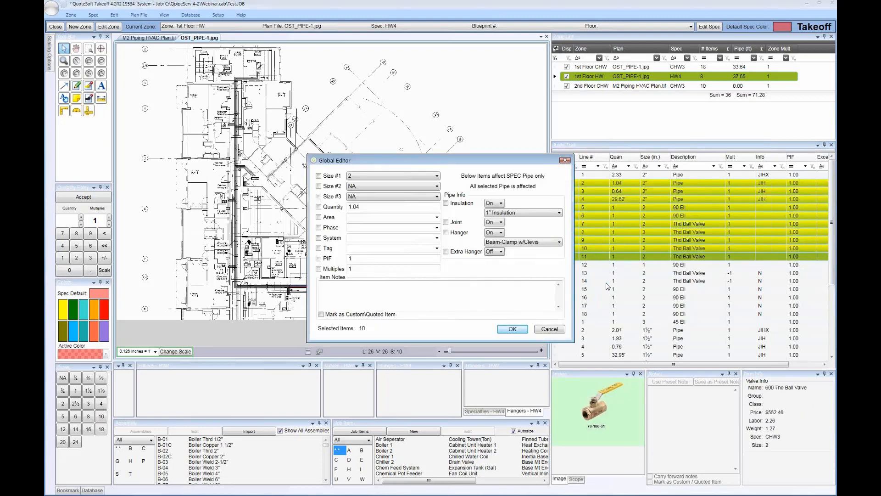
left_click(558, 327)
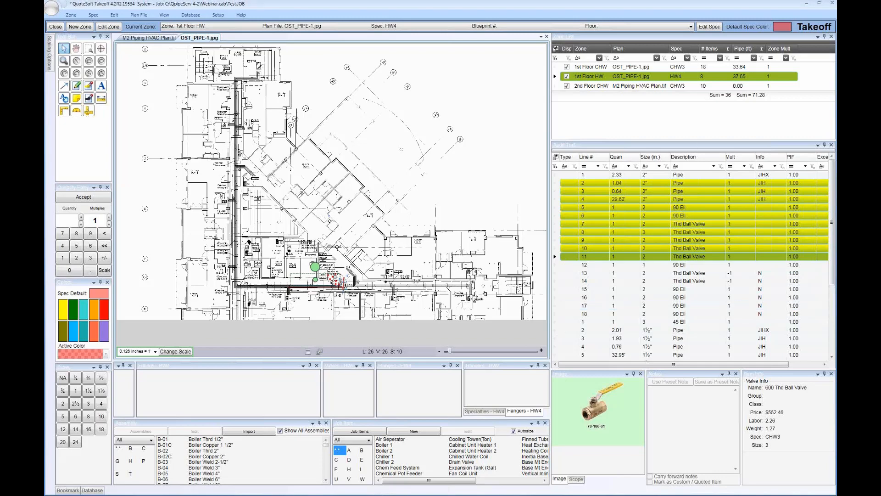
Clear the multiple selection and locate the 2-inch pipe of audit trail line 4 on the plan
left_click(316, 224)
scroll(316, 224, "up", 4)
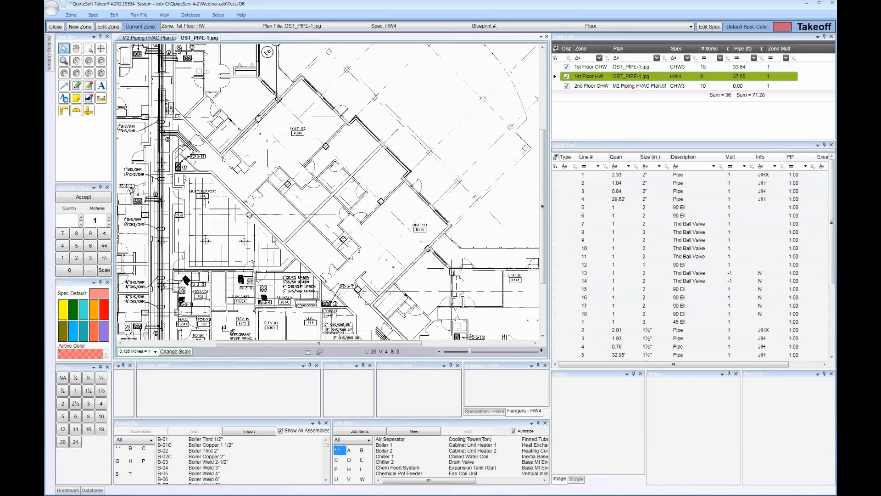
left_click(174, 352)
key("Escape")
left_click(684, 201)
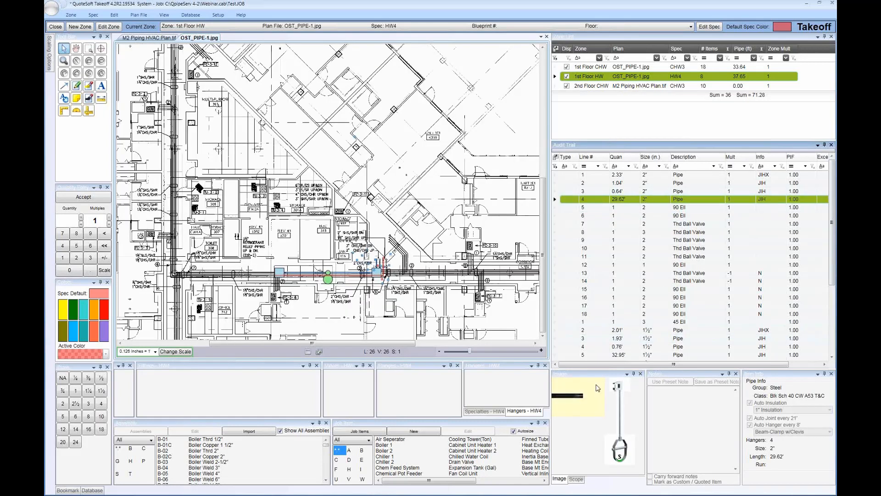
Add 25 feet of 3-inch pipe to the 1st Floor HW zone by quantity entry, and select its audit trail line
left_click(88, 403)
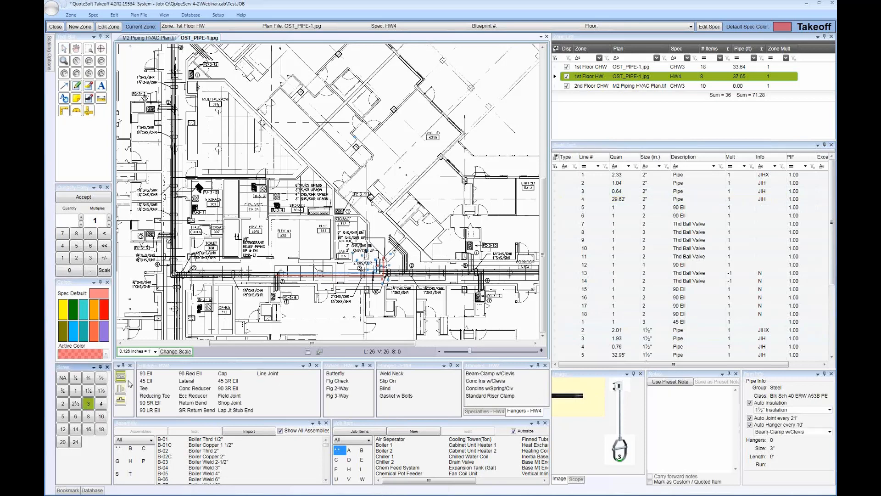
left_click(170, 375)
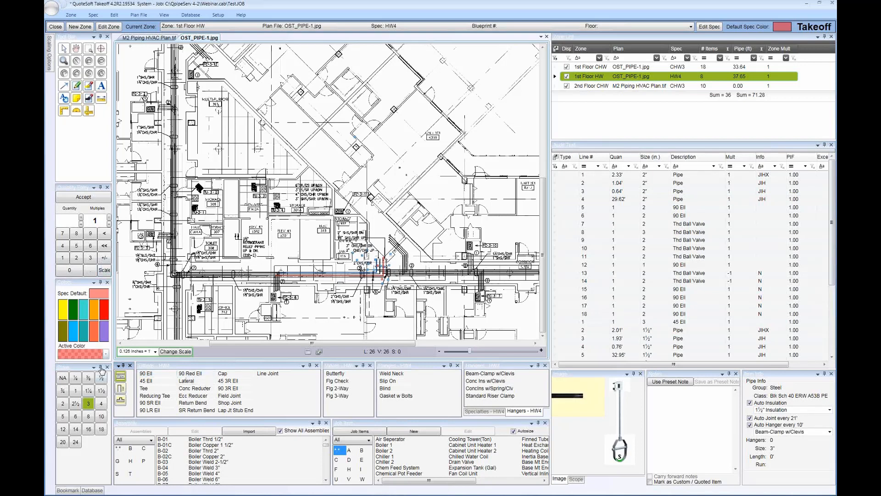
left_click(75, 260)
left_click(76, 258)
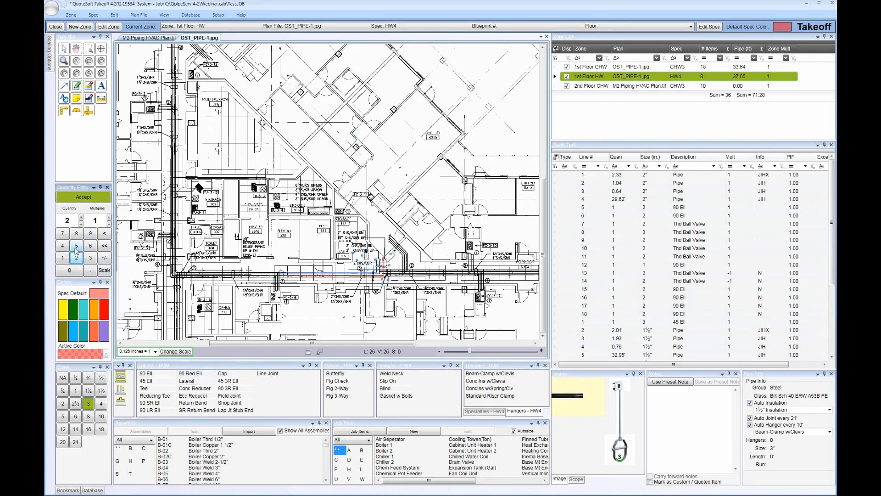
left_click(77, 245)
left_click(77, 197)
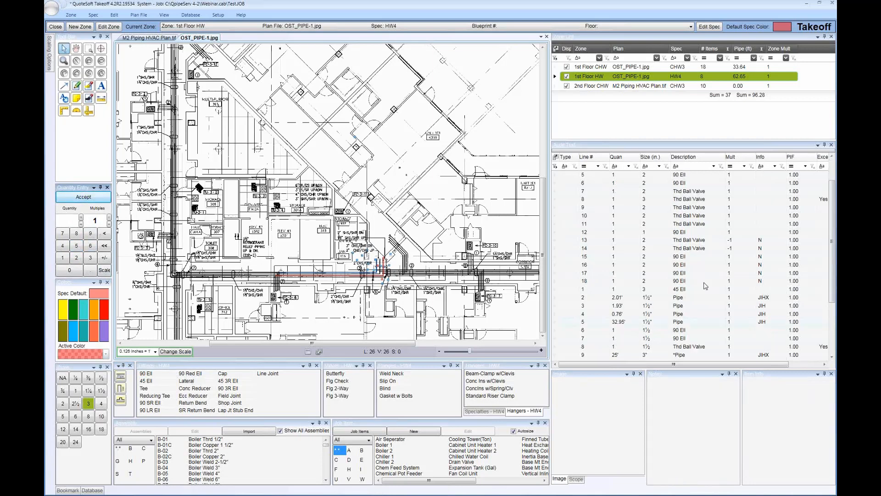
left_click(708, 339)
left_click(701, 357)
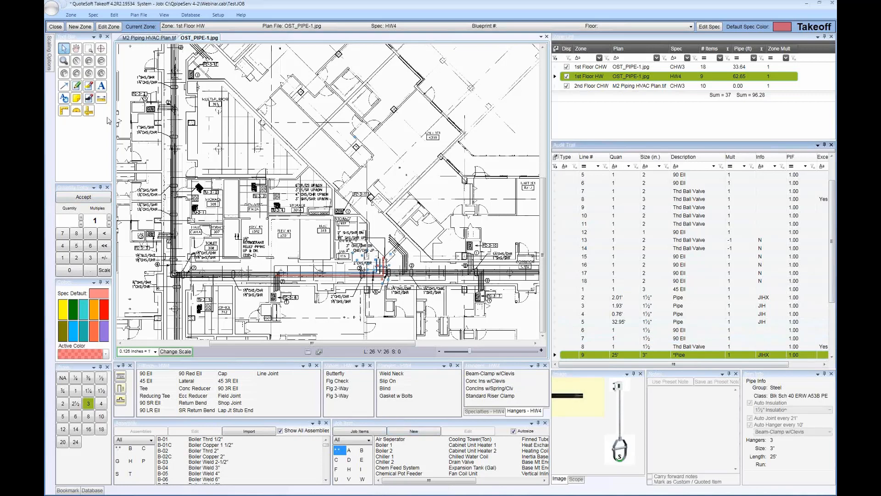
Add a boxed note reading "pipe added via qty entry" over room 308, check it on the plan, and leave the note tool
left_click(76, 98)
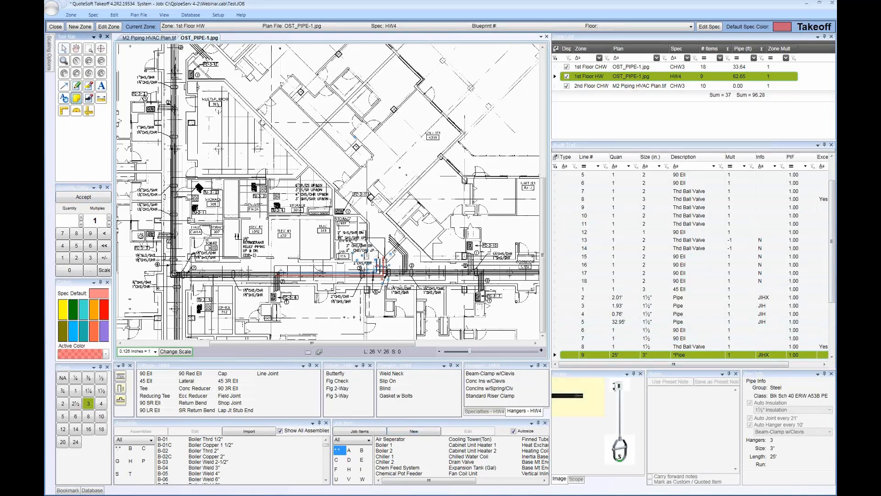
left_click_drag(209, 243, 259, 269)
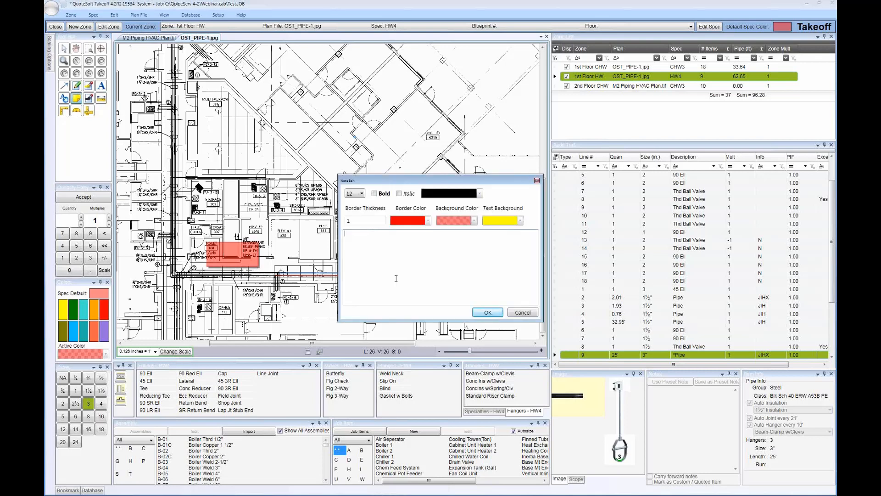
type("pip")
type("e added v")
type("ia d")
type("ty entry")
key("Return")
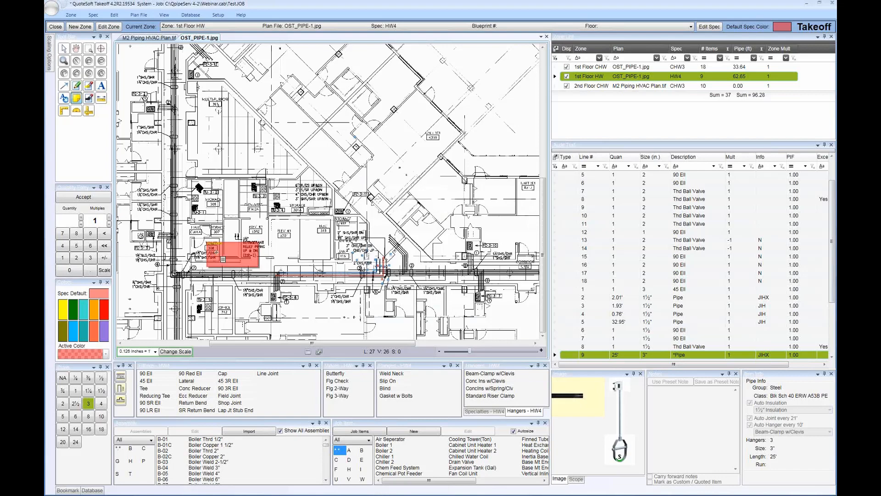
scroll(239, 255, "up", 3)
scroll(239, 255, "up", 2)
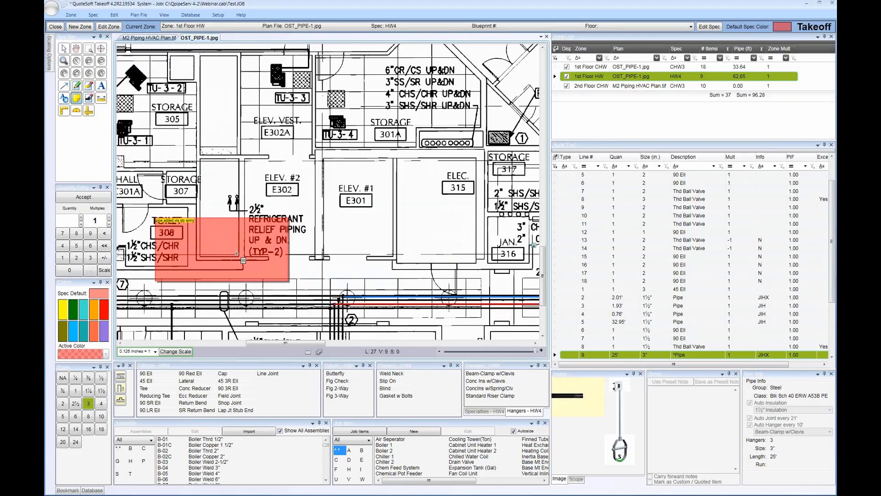
scroll(298, 272, "down", 2)
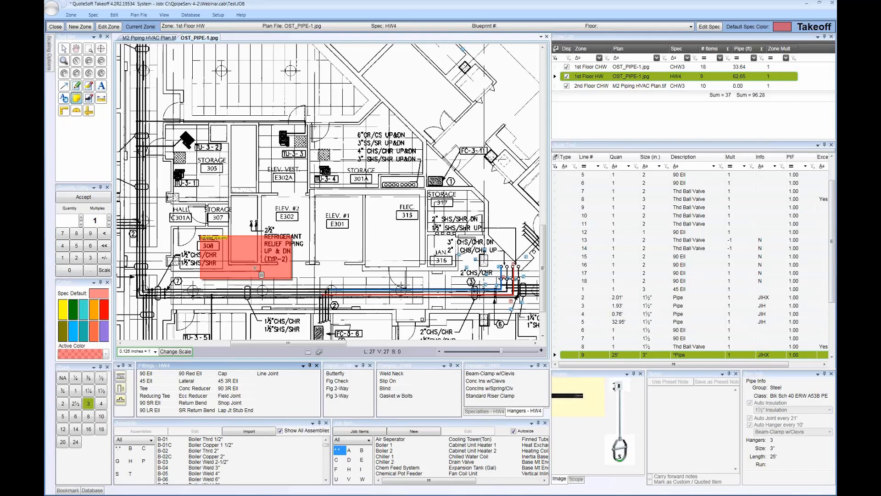
key("Escape")
Recolor the long blue 2-inch pipe run in the corridor dark green
left_click(369, 290)
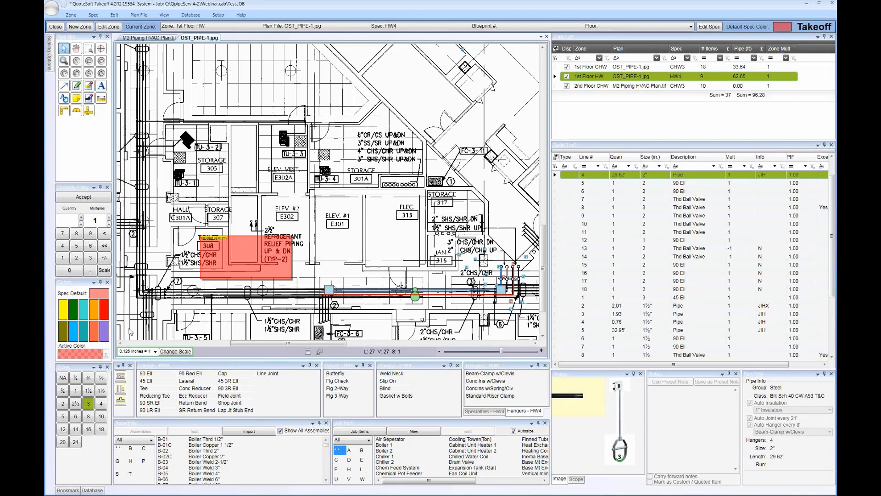
left_click(73, 309)
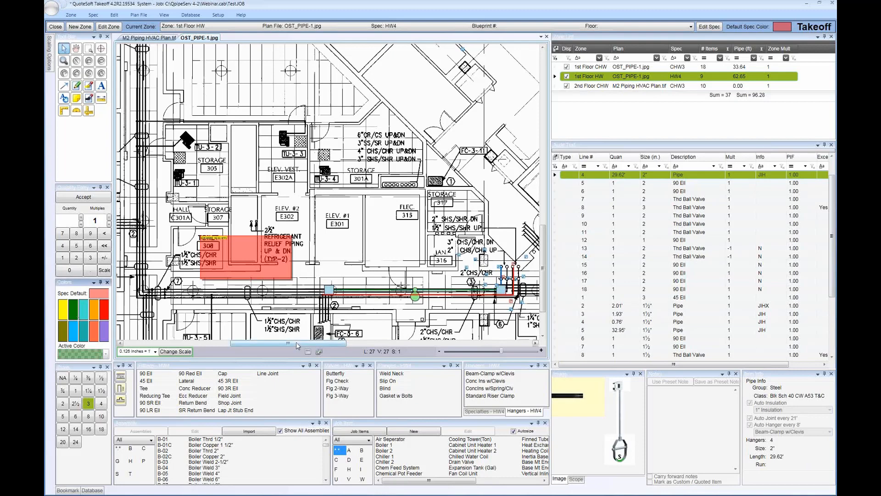
Sort the audit trail by size and recolor all the 2-inch items, trying orange before settling on light blue
left_click(652, 158)
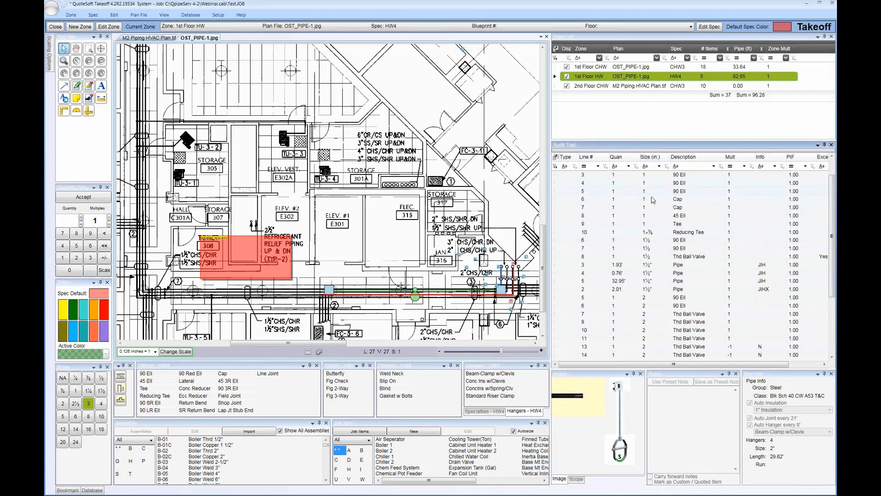
scroll(657, 251, "down", 4)
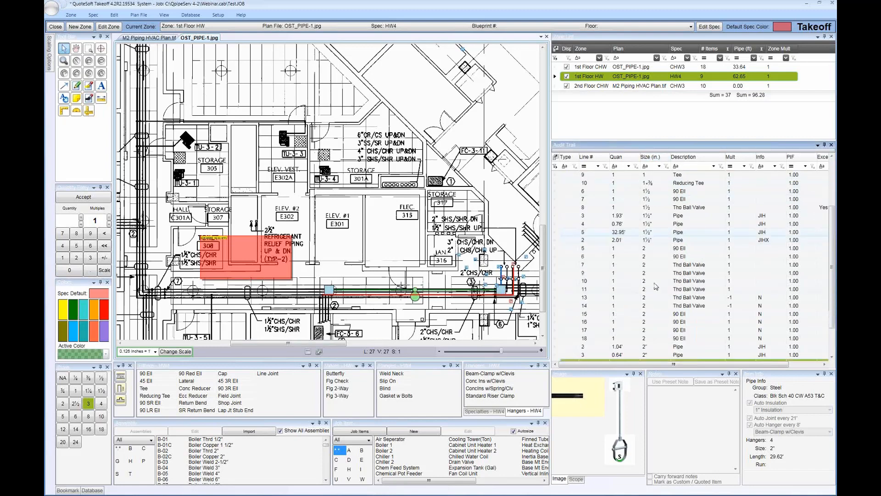
left_click(656, 207)
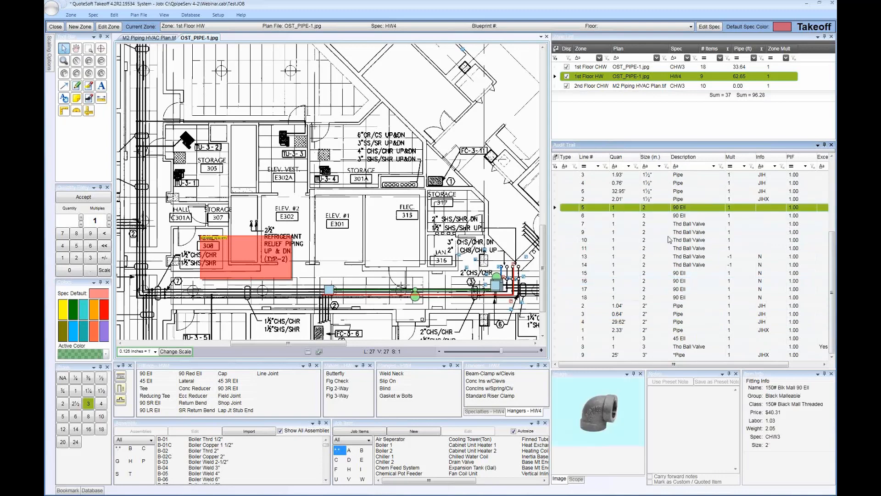
left_click(668, 330, "shift")
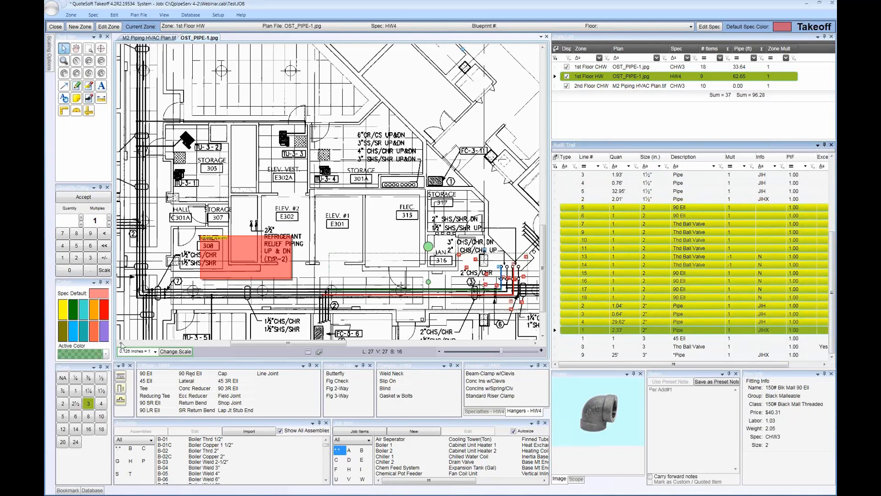
left_click(96, 318)
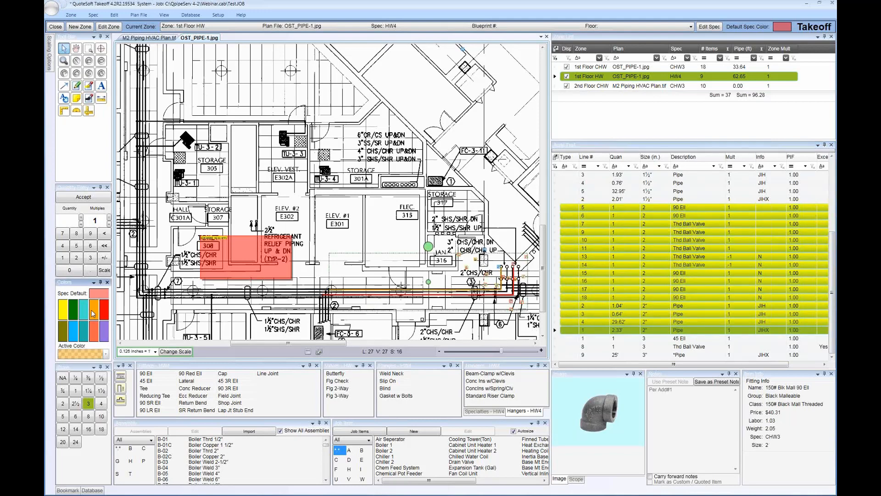
left_click(76, 336)
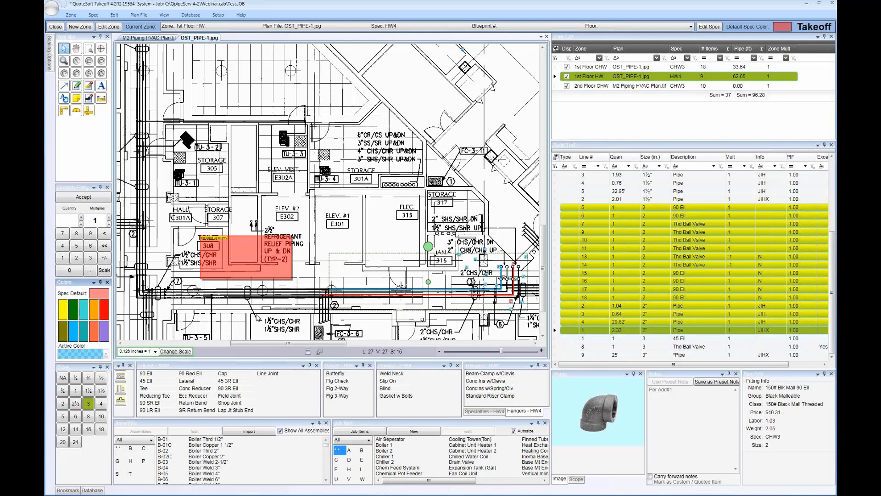
Deselect the items and inspect the recolored 2-inch pipe run on the plan between callouts 2 and 3
left_click(397, 263)
scroll(396, 262, "up", 2)
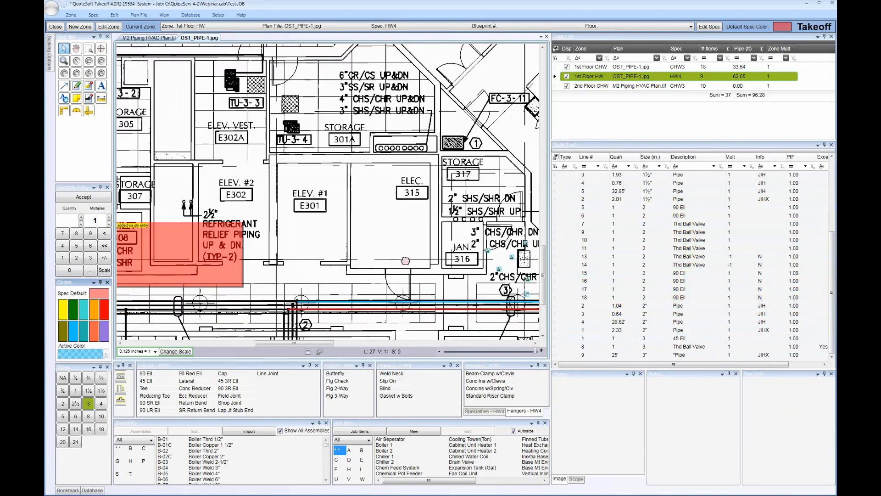
mouse_move(432, 328)
left_mouse_down()
mouse_move(415, 251)
mouse_move(385, 260)
left_mouse_up()
scroll(415, 251, "up", 2)
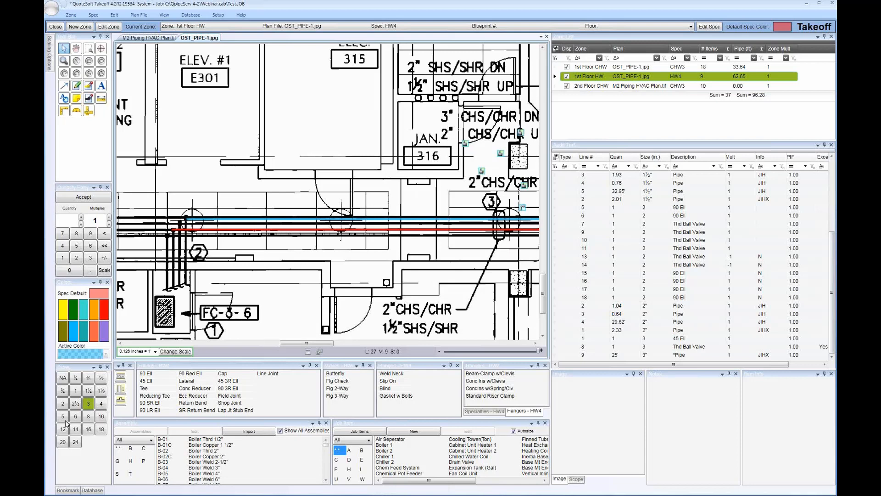
left_click(154, 383)
left_click(148, 403)
Dock the Flanges window onto the Valves window so both share one group
left_click(410, 367)
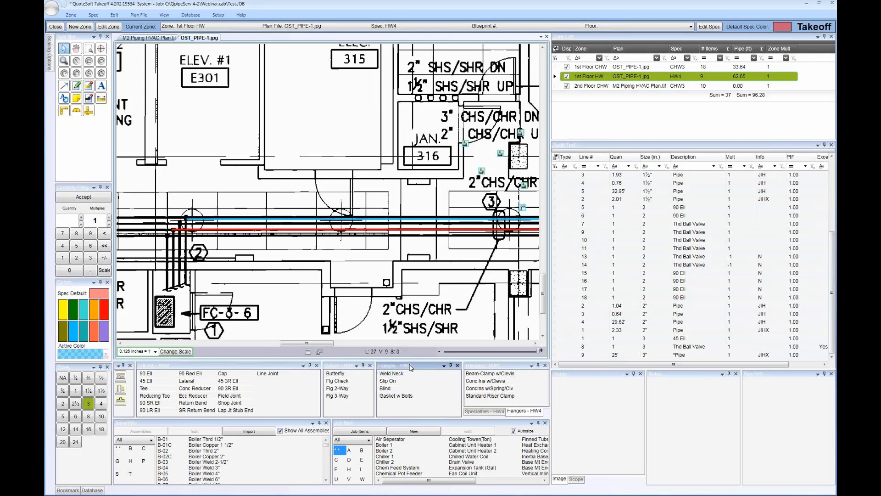
left_click_drag(410, 367, 404, 398)
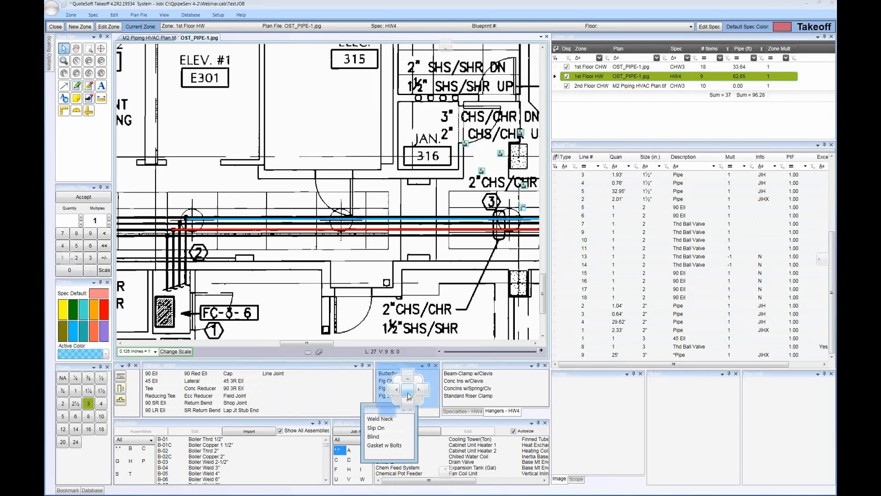
left_click_drag(409, 395, 408, 395)
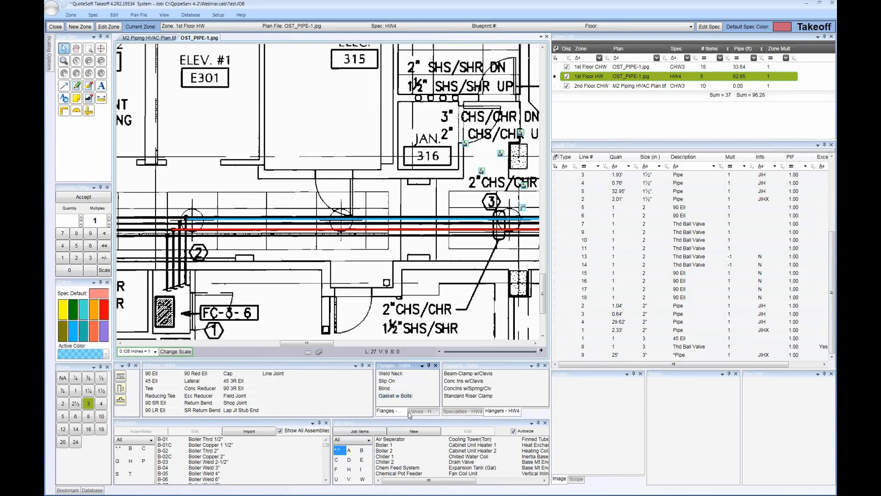
Reorder the grouped Valves and Flanges windows so that Valves comes first, and leave the Valves list in front
left_click_drag(421, 413, 389, 413)
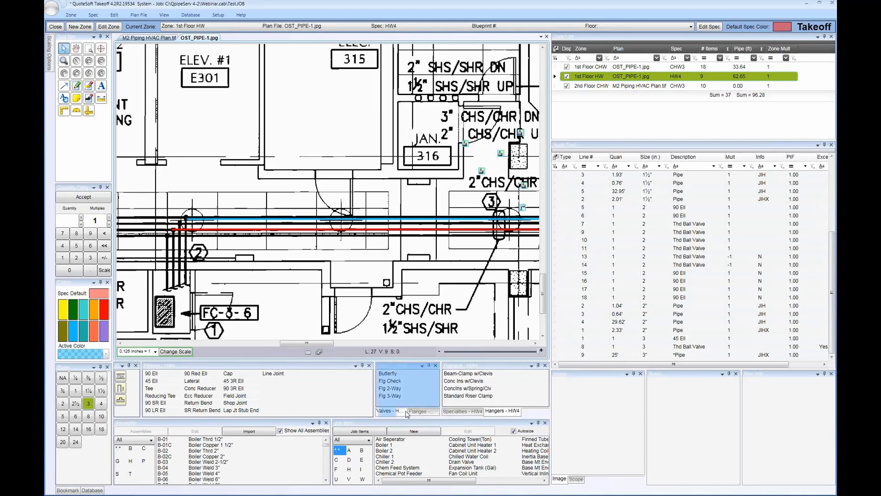
left_click(422, 412)
left_click_drag(422, 412, 390, 413)
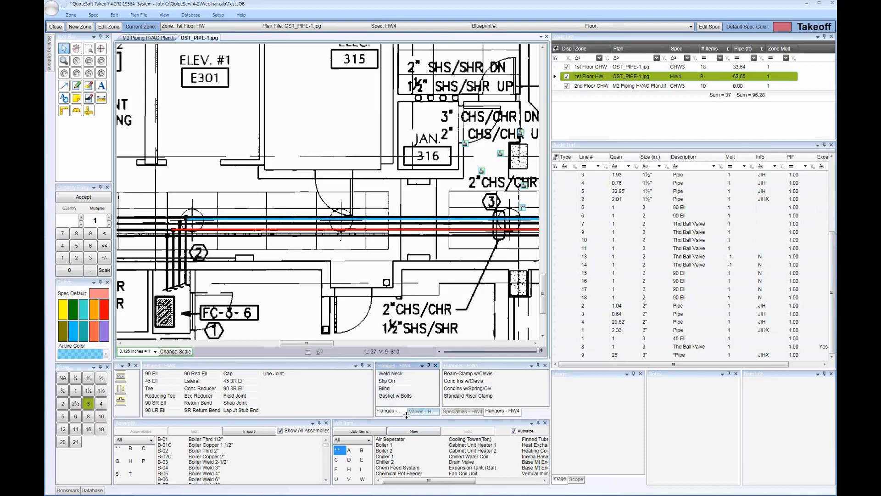
left_click(421, 416)
left_click_drag(397, 436, 396, 416)
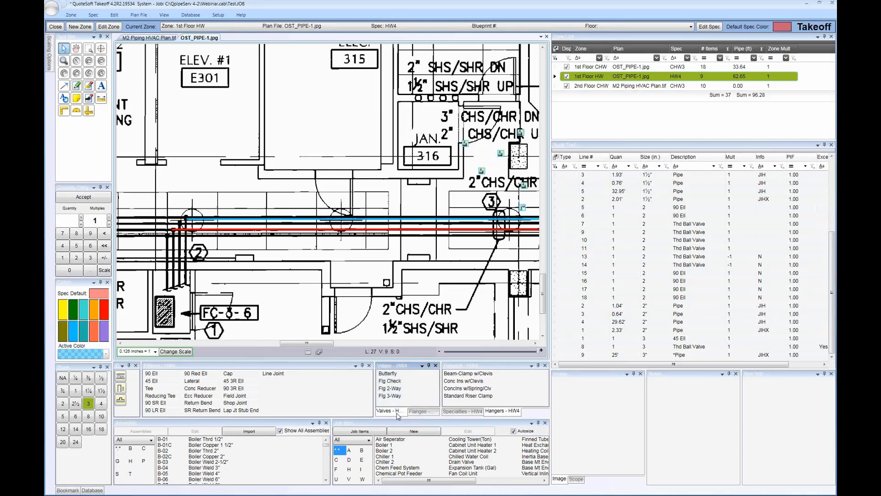
left_click(425, 413)
left_click(396, 414)
left_click_drag(377, 366, 368, 387)
double_click(369, 387)
Make the teal swatch the active color, open its advanced RGB and alpha settings, and cancel them without changes
left_click(84, 335)
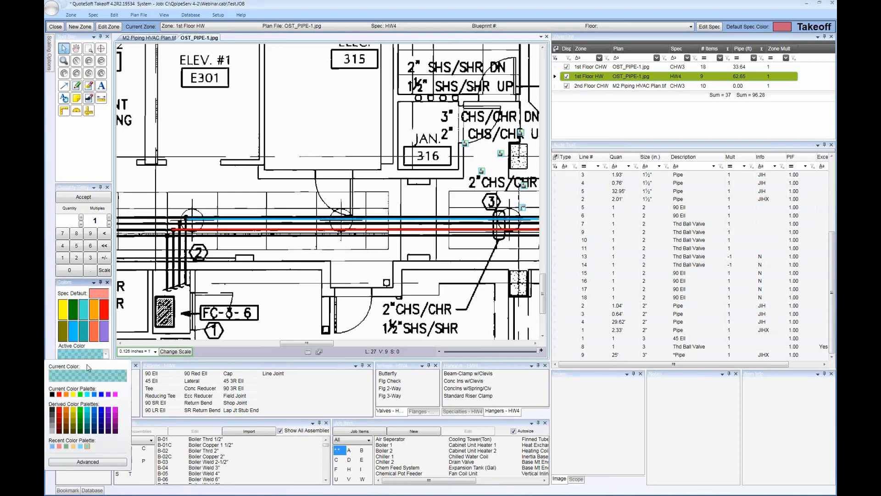
left_click(177, 280)
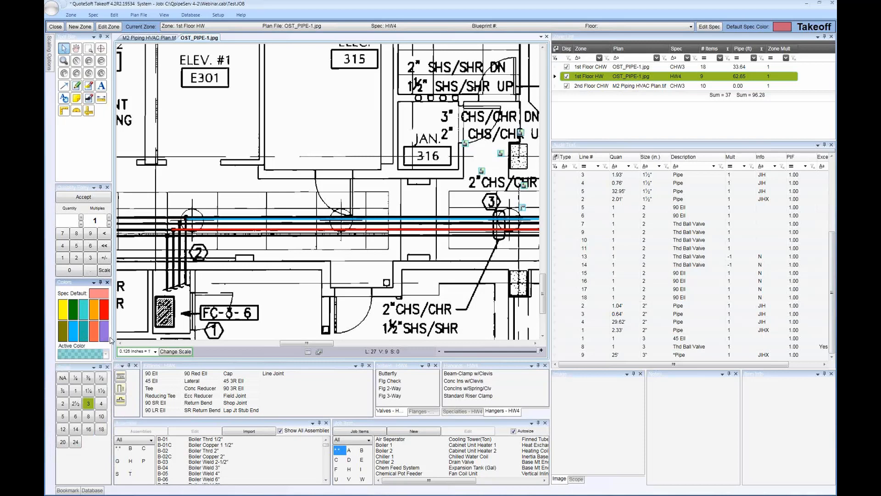
left_click(85, 333)
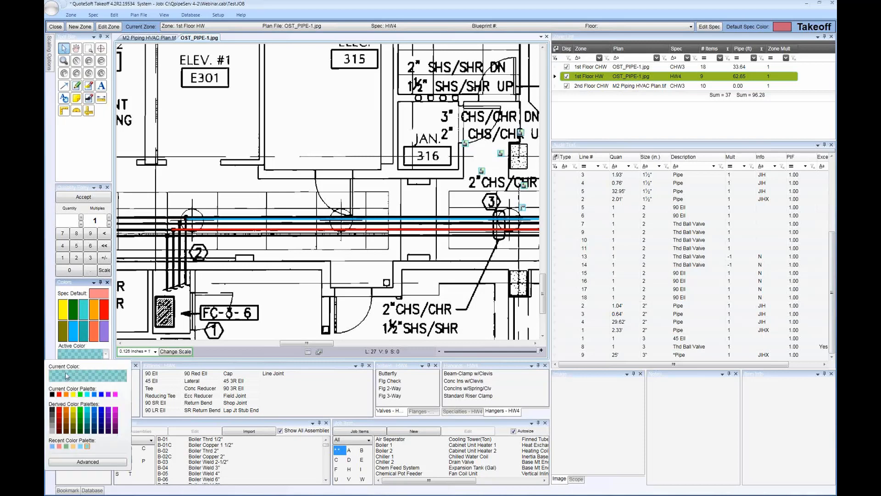
left_click(88, 461)
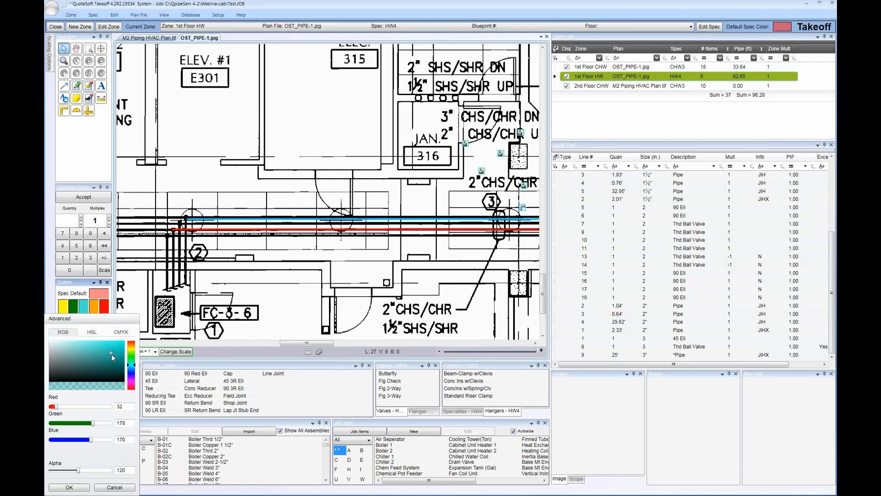
left_click(102, 488)
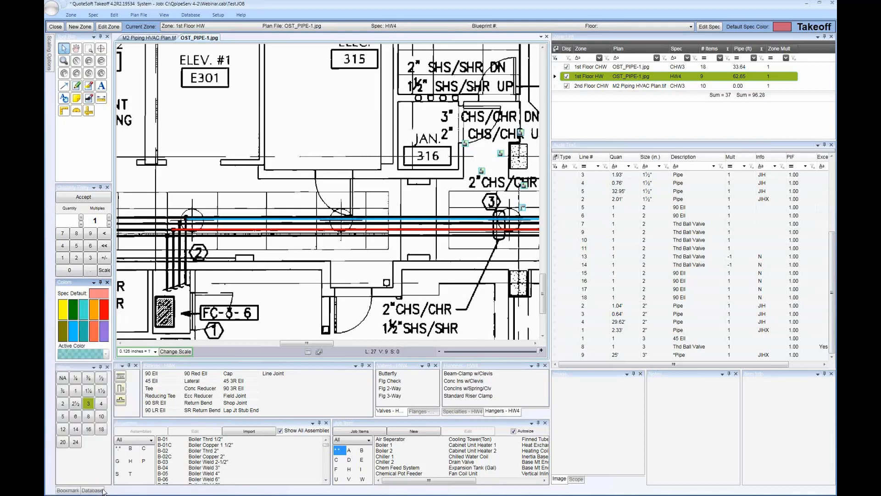